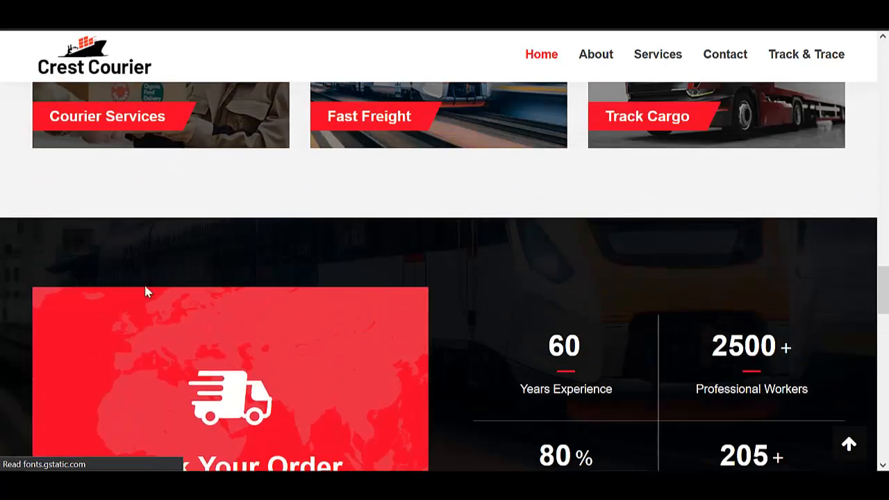
# Scroll the Crest Courier home page up to the 'WE DELIVER ON TIME' hero banner.
pyautogui.scroll(5, 289, 204)
pyautogui.scroll(3, 288, 200)
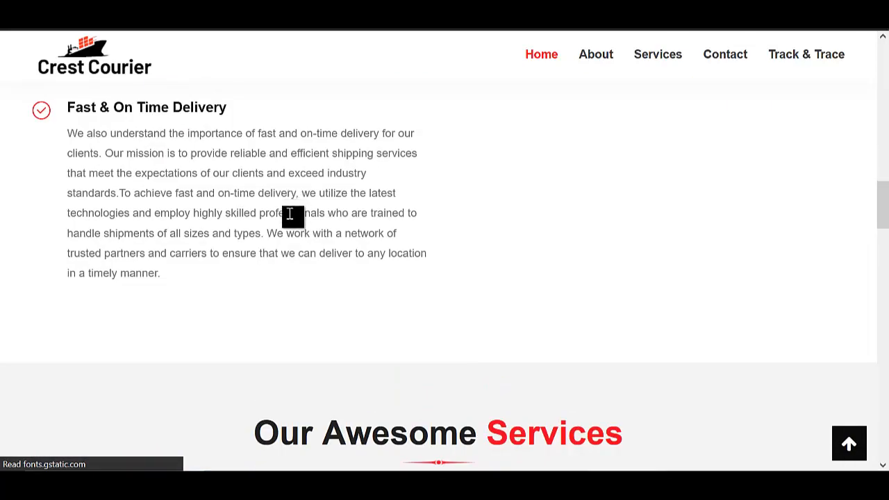
pyautogui.scroll(2, 298, 233)
pyautogui.scroll(10, 323, 216)
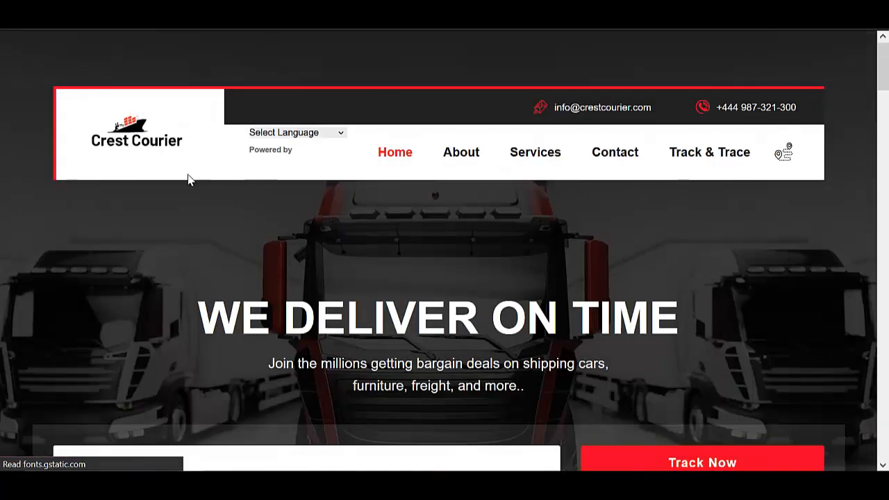
pyautogui.click(340, 134)
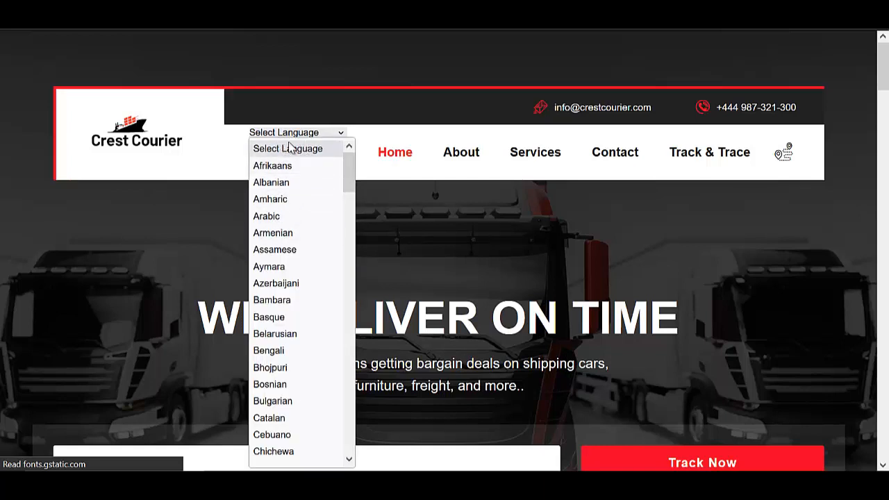
pyautogui.scroll(-5, 276, 238)
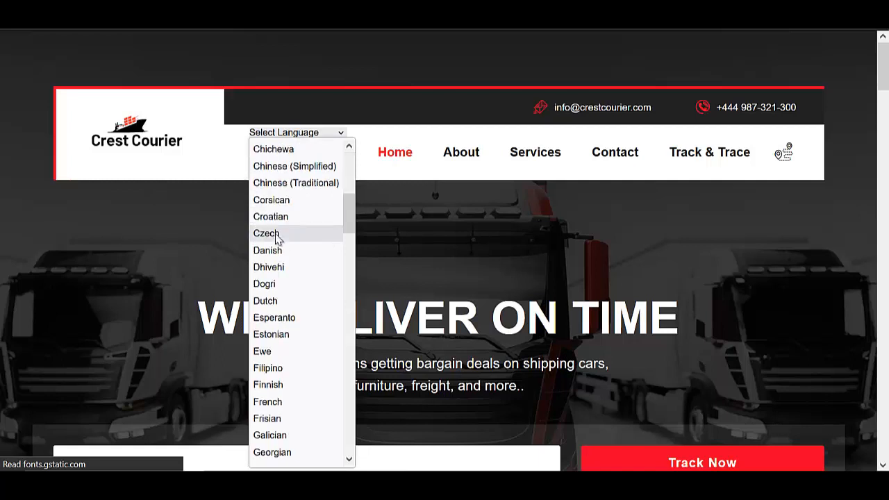
pyautogui.scroll(-18, 278, 256)
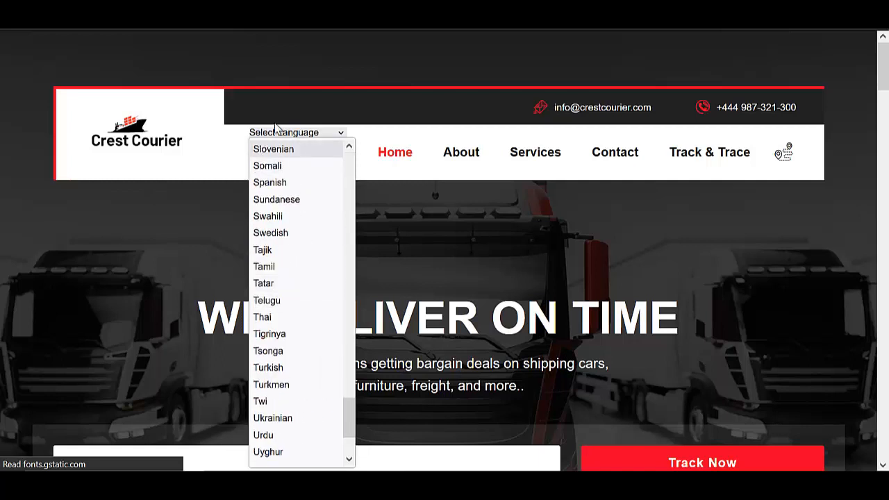
pyautogui.click(377, 134)
pyautogui.click(461, 161)
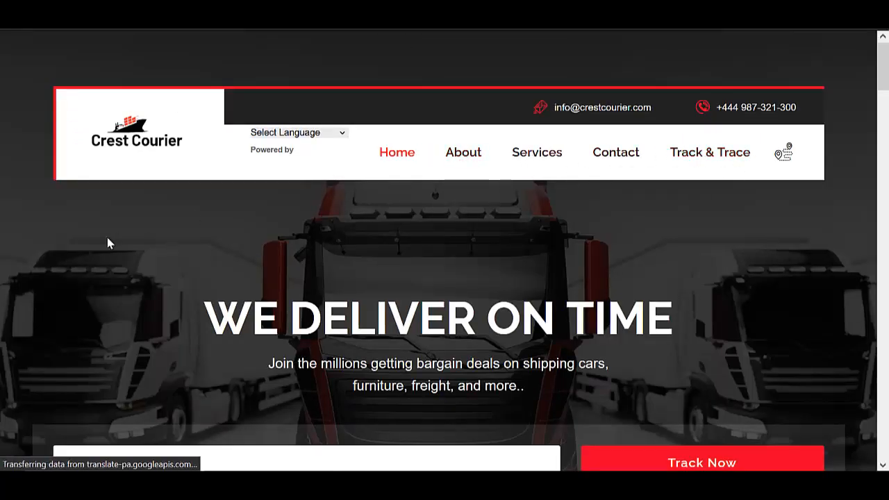
pyautogui.scroll(-10, 107, 242)
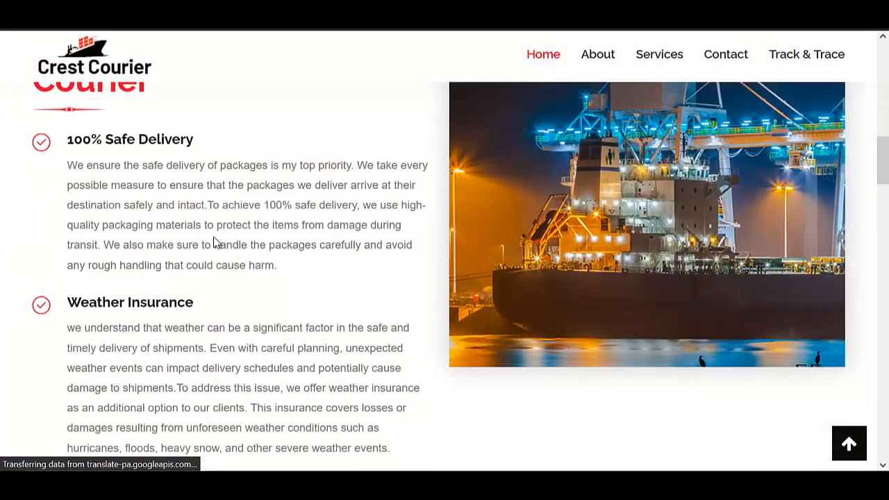
pyautogui.scroll(-3, 157, 321)
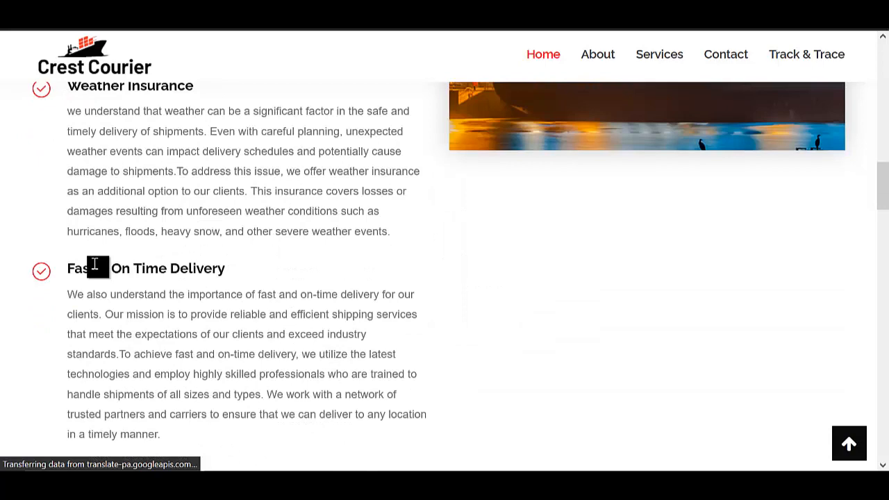
pyautogui.scroll(-1, 213, 250)
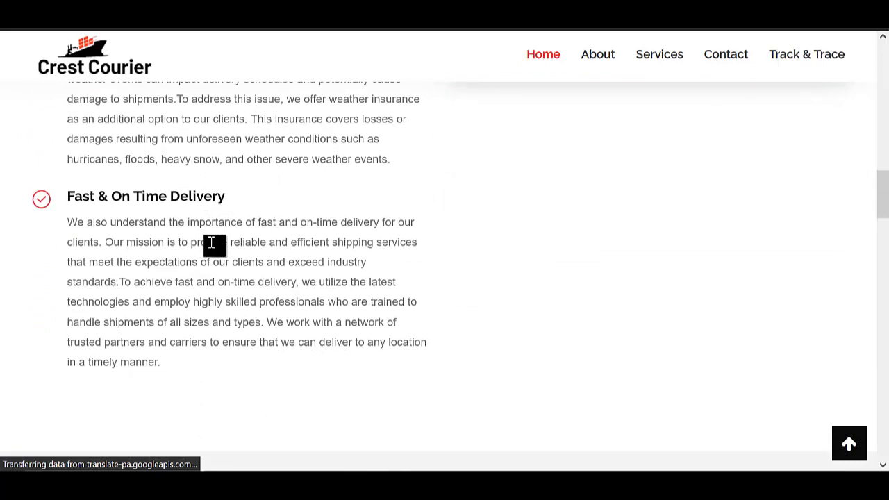
pyautogui.scroll(-15, 211, 249)
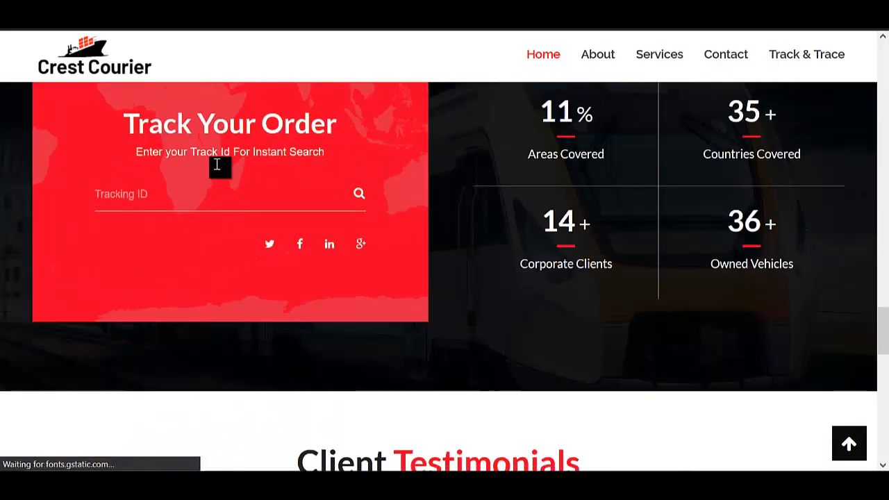
pyautogui.scroll(18, 370, 201)
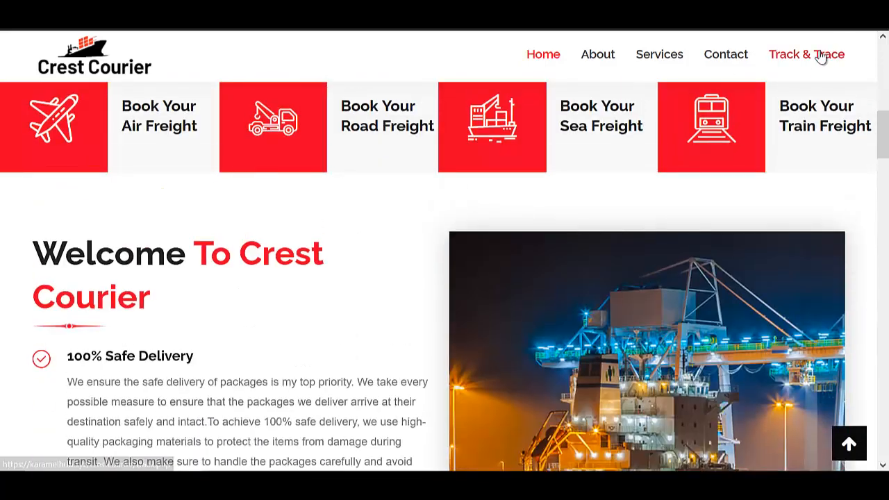
# Open Track & Trace and submit the shipment's tracking number.
pyautogui.click(813, 56)
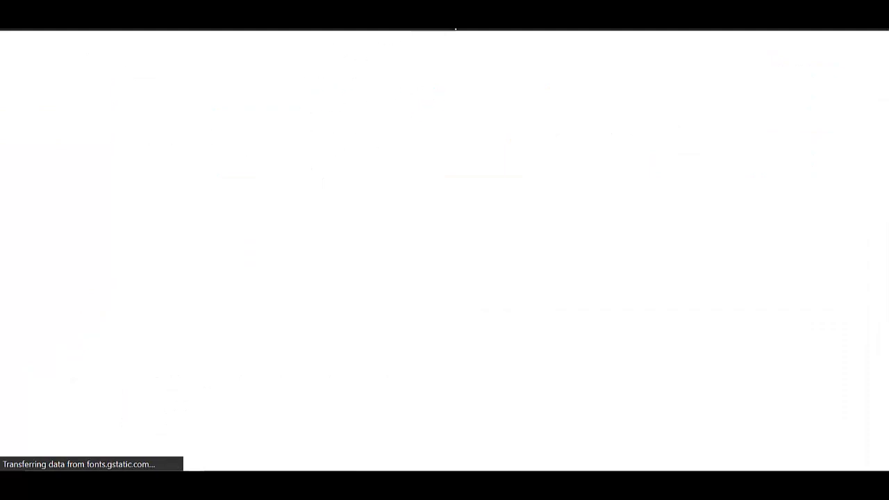
pyautogui.scroll(-3, 417, 308)
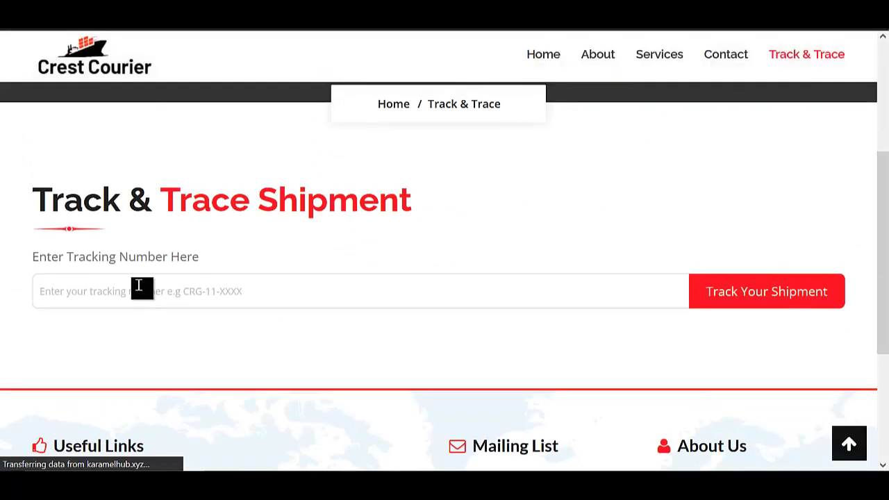
pyautogui.click(137, 288)
pyautogui.write('12345678')
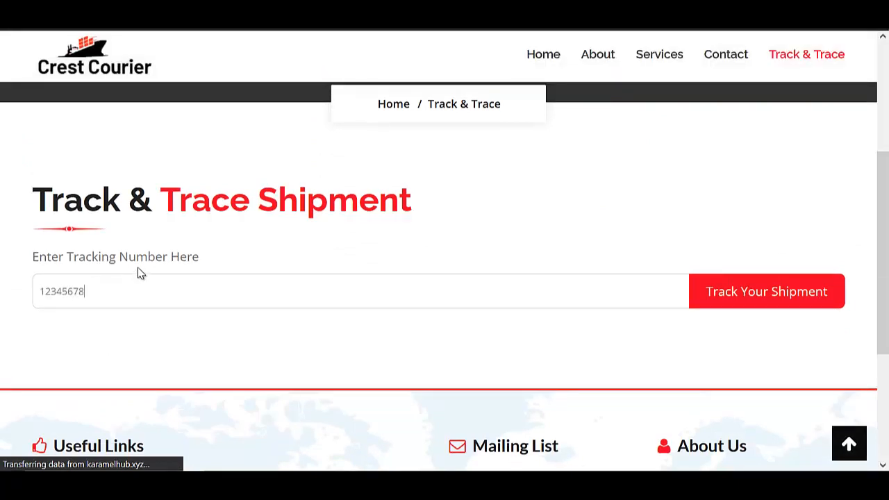
pyautogui.write('90')
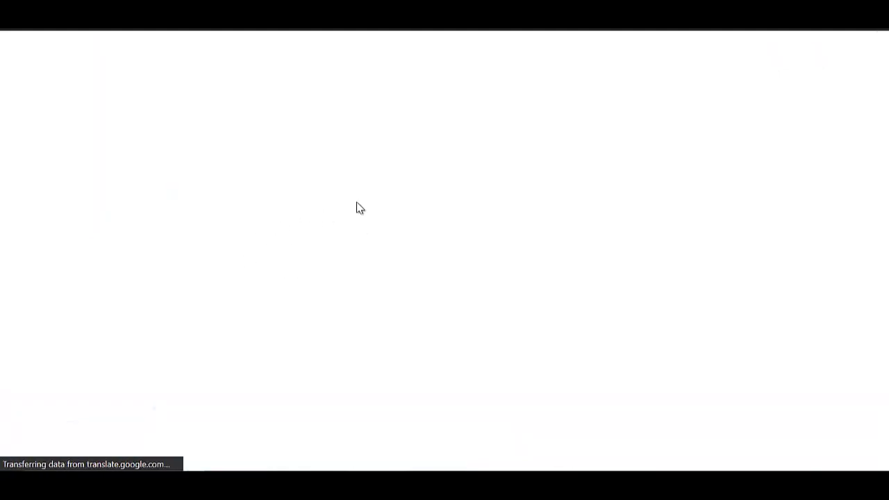
# Scroll through the On hold tracking result, shipment details and map down to Print Receipt.
pyautogui.scroll(-3, 158, 242)
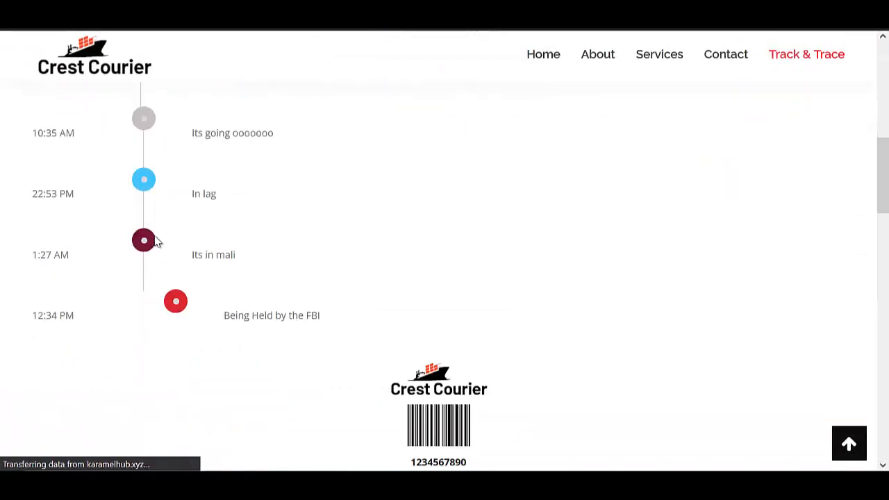
pyautogui.scroll(-3, 136, 250)
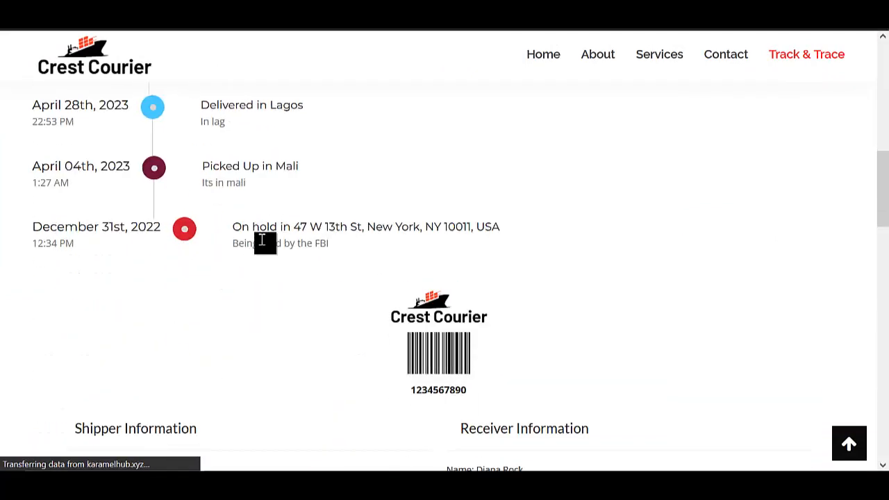
pyautogui.scroll(1, 132, 246)
pyautogui.scroll(4, 184, 245)
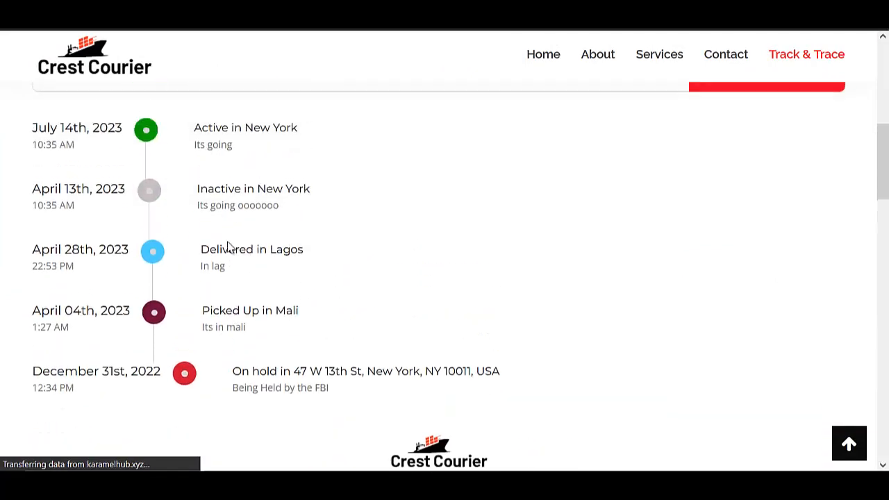
pyautogui.scroll(-3, 218, 277)
pyautogui.scroll(-12, 333, 232)
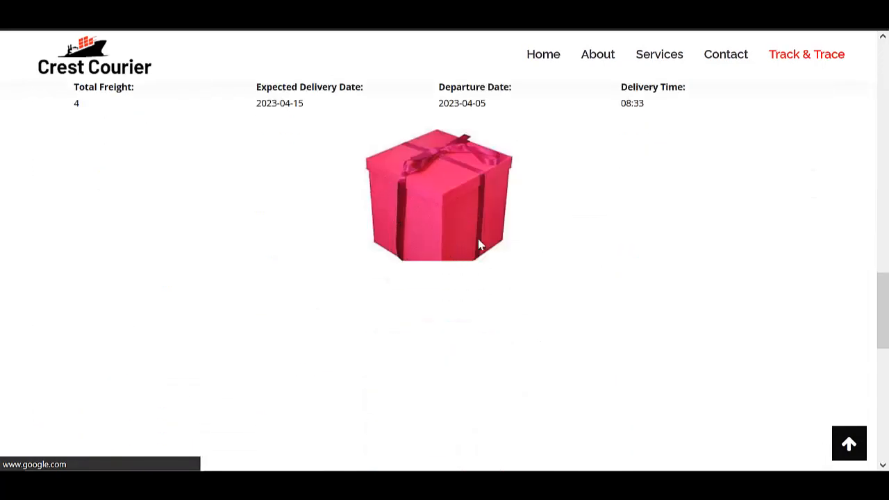
pyautogui.scroll(-6, 455, 232)
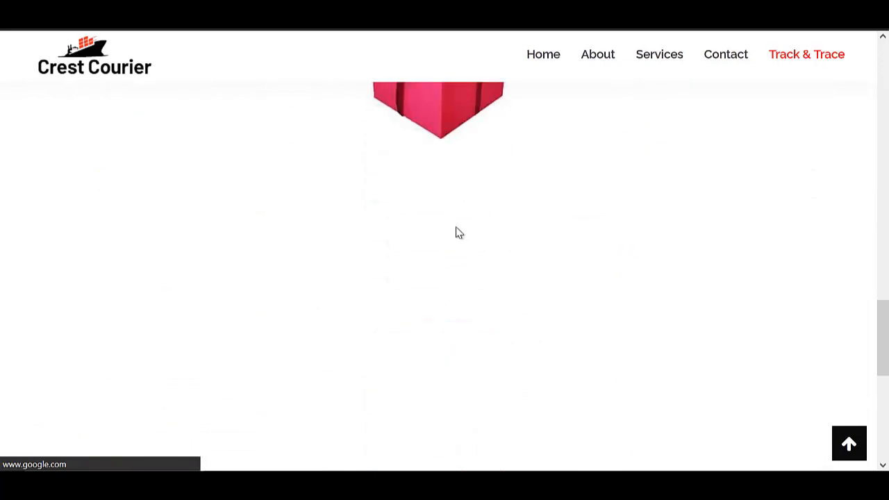
pyautogui.scroll(10, 388, 252)
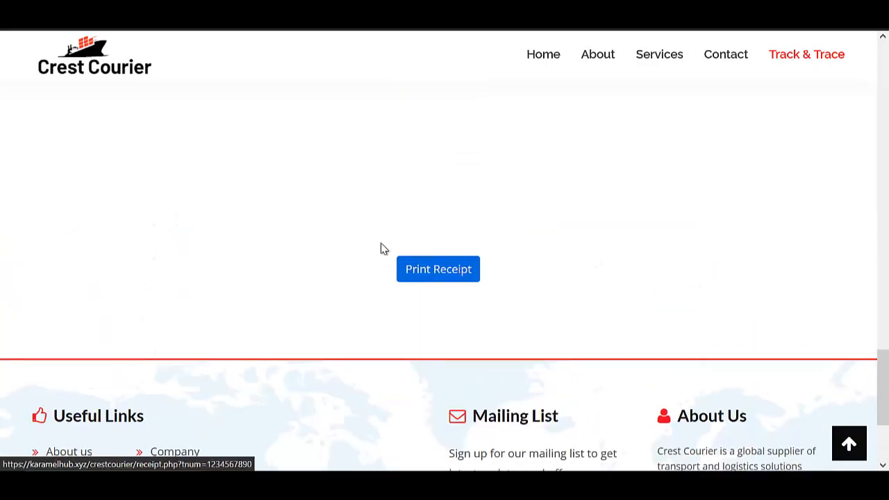
pyautogui.scroll(-2, 408, 253)
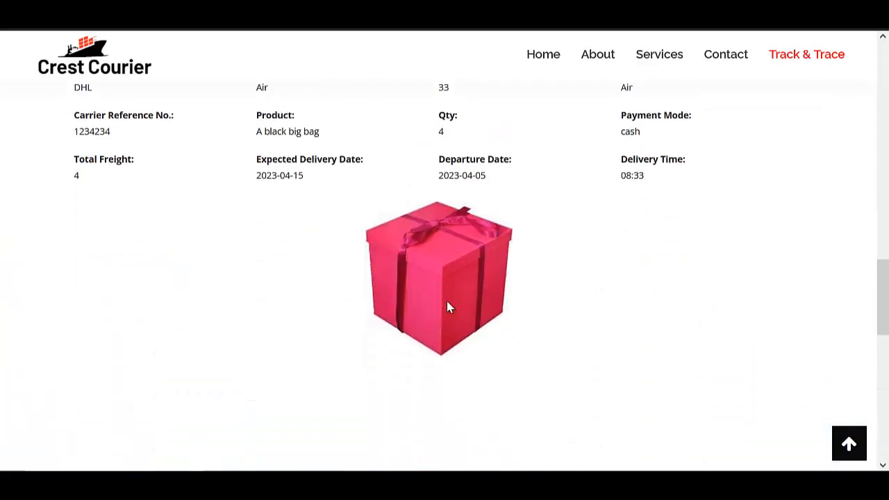
pyautogui.scroll(-3, 443, 316)
pyautogui.scroll(-3, 430, 250)
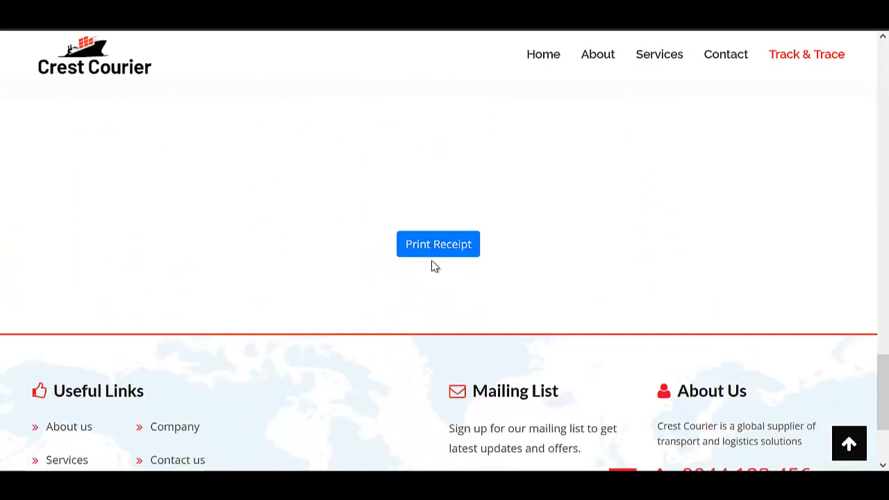
pyautogui.scroll(6, 424, 250)
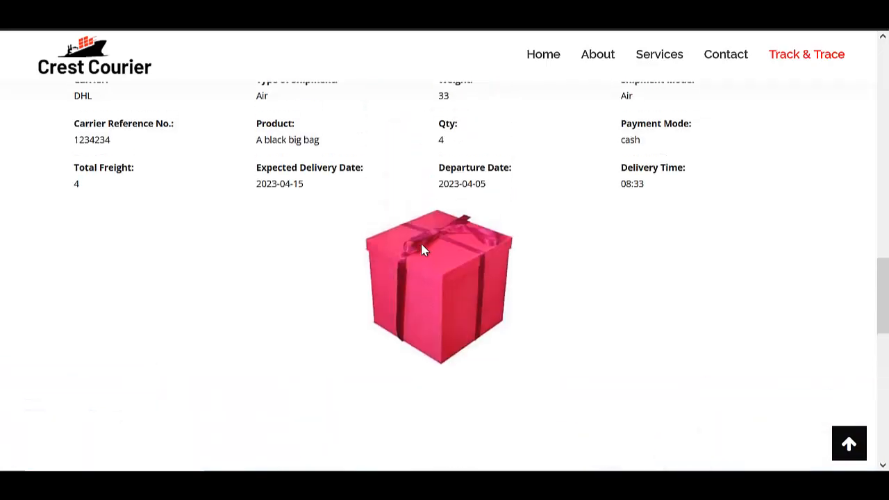
pyautogui.scroll(-5, 462, 246)
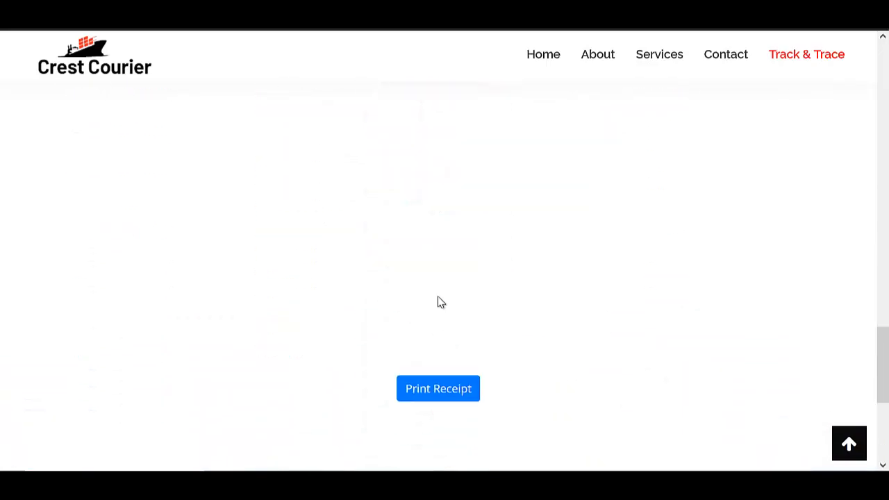
pyautogui.scroll(3, 453, 210)
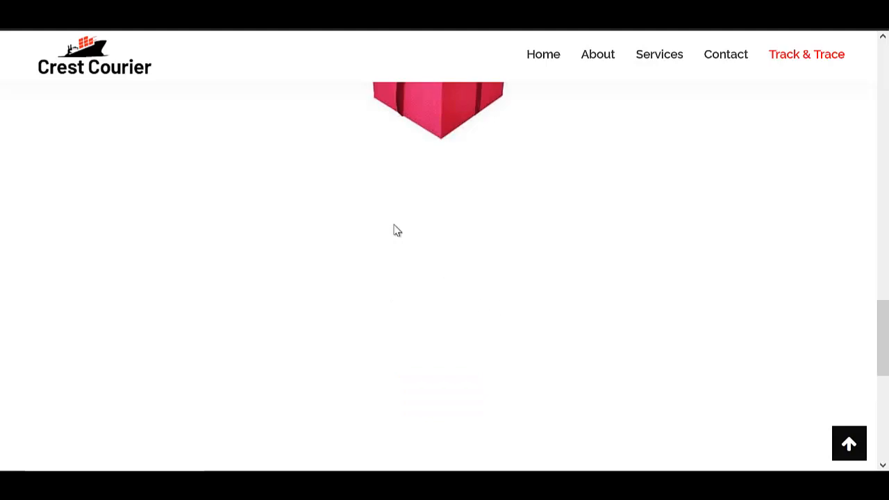
pyautogui.scroll(-3, 399, 243)
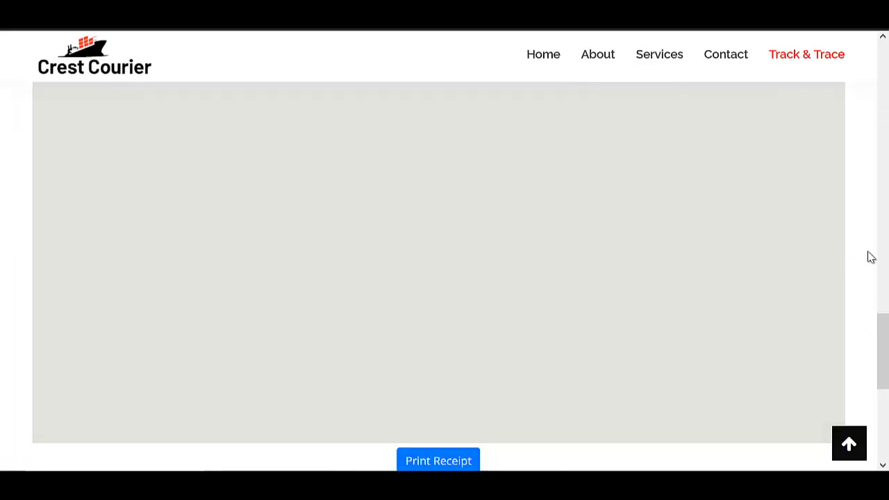
pyautogui.scroll(15, 856, 264)
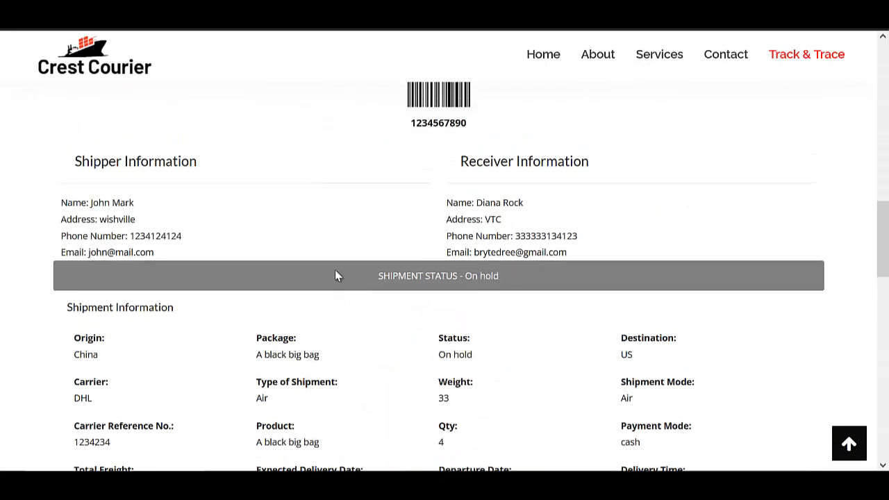
pyautogui.scroll(6, 335, 273)
pyautogui.scroll(-4, 486, 281)
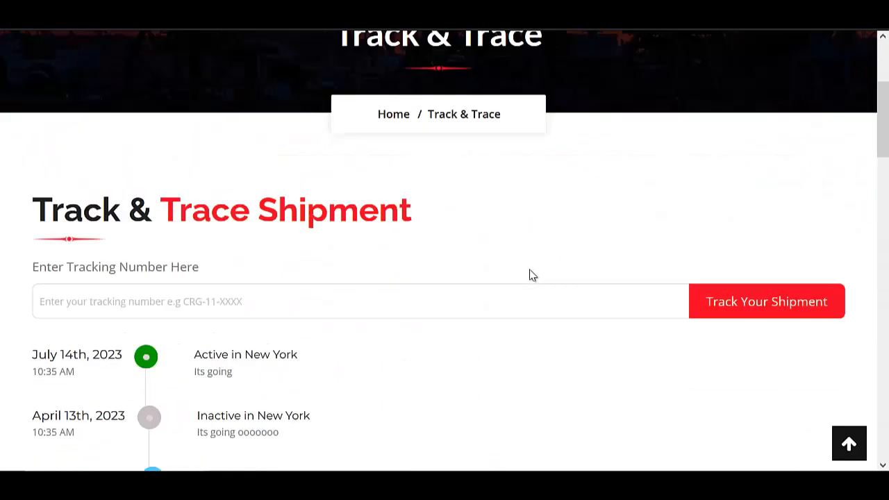
pyautogui.scroll(-15, 486, 236)
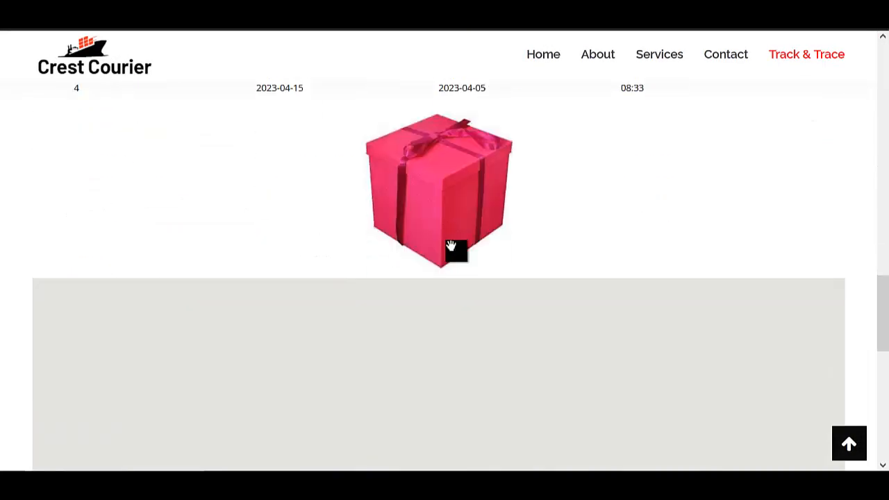
pyautogui.scroll(-3, 459, 256)
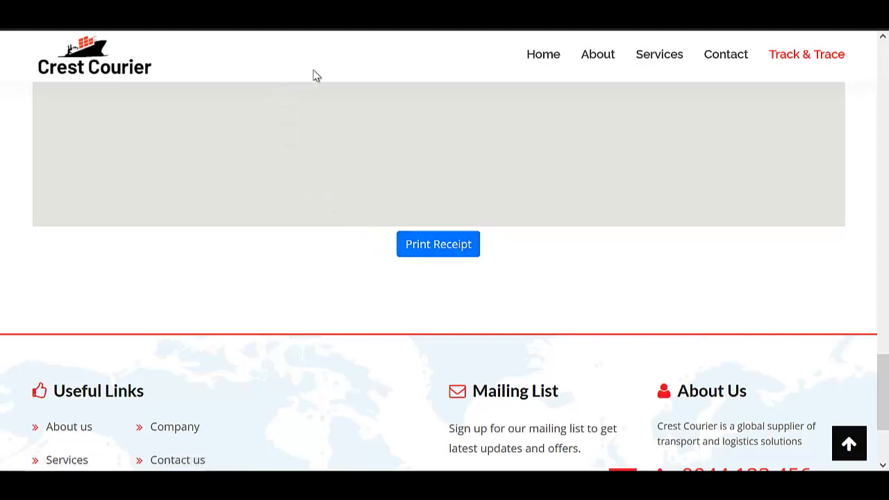
# Generate the printable shipment receipt as document-1.pdf.
pyautogui.click(429, 248)
pyautogui.scroll(3, 399, 225)
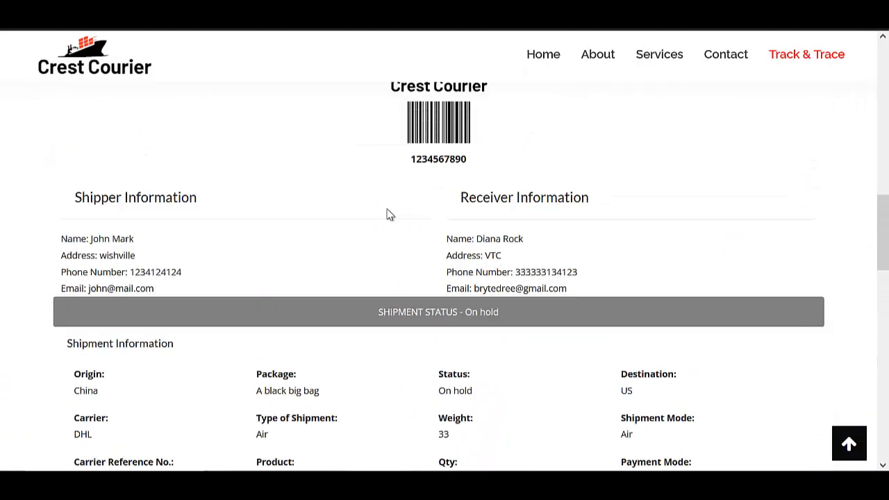
pyautogui.scroll(5, 357, 238)
pyautogui.scroll(6, 285, 236)
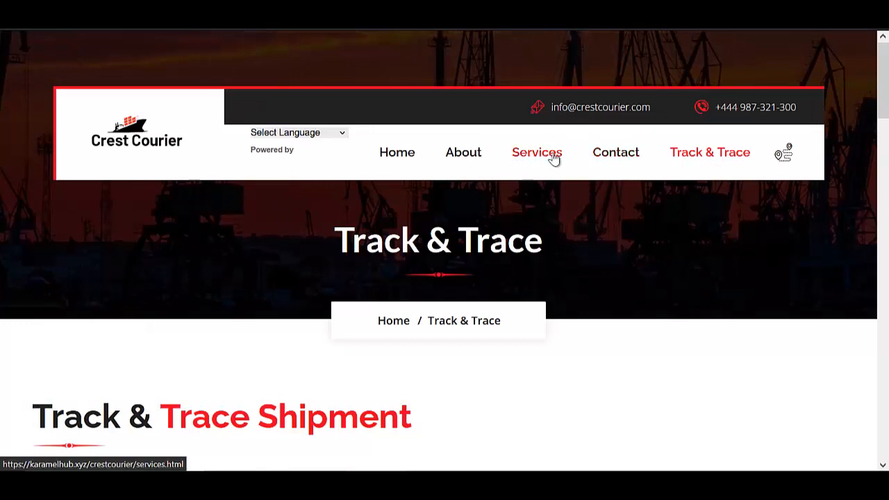
pyautogui.scroll(-5, 246, 191)
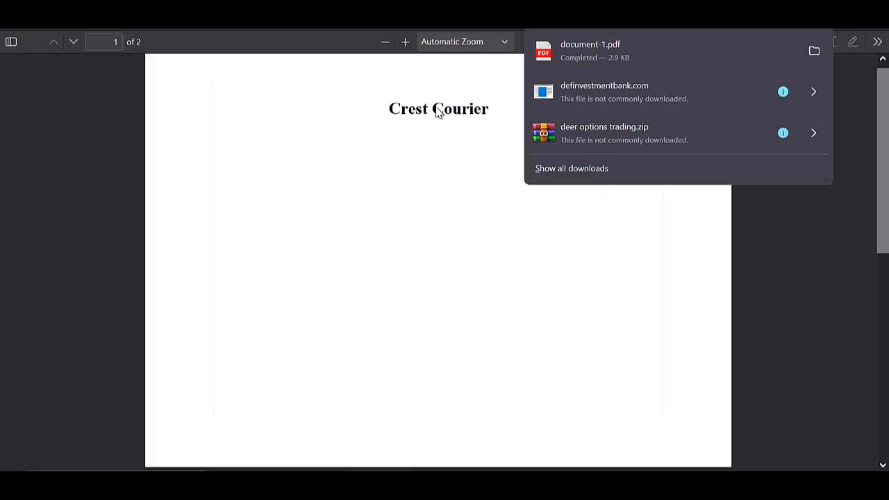
pyautogui.scroll(-3, 416, 172)
pyautogui.scroll(4, 363, 178)
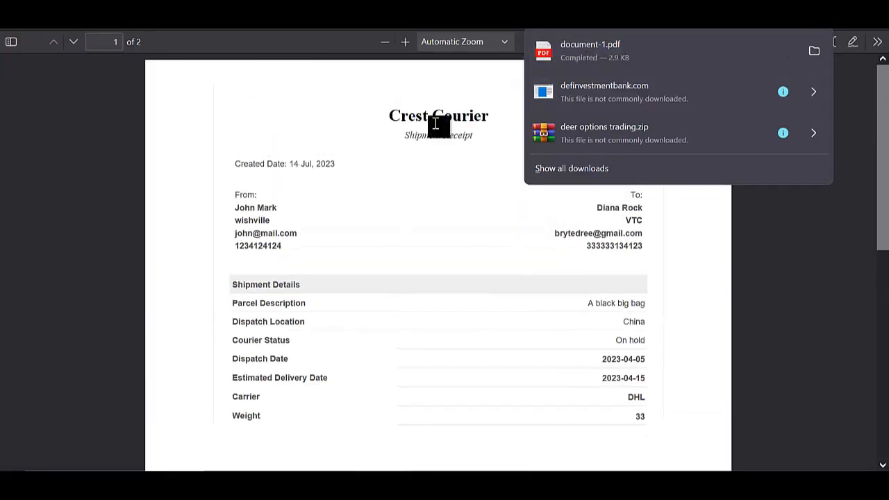
# Close the downloads panel and review both pages of the receipt PDF.
pyautogui.click(383, 121)
pyautogui.moveTo(383, 121); pyautogui.dragTo(493, 119)
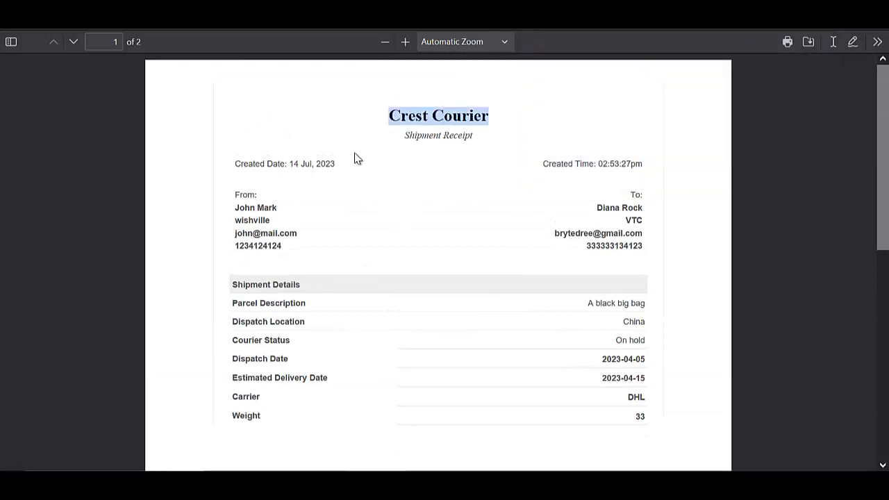
pyautogui.scroll(-3, 442, 159)
pyautogui.scroll(-3, 516, 252)
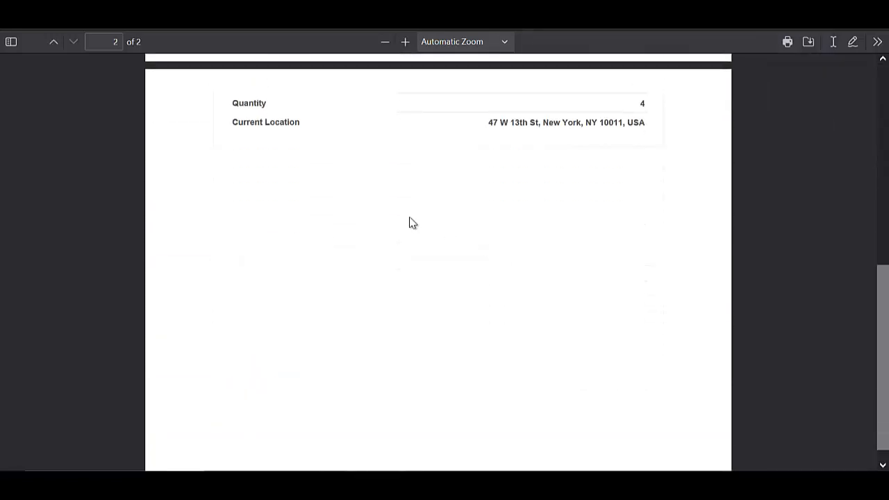
pyautogui.scroll(2, 375, 220)
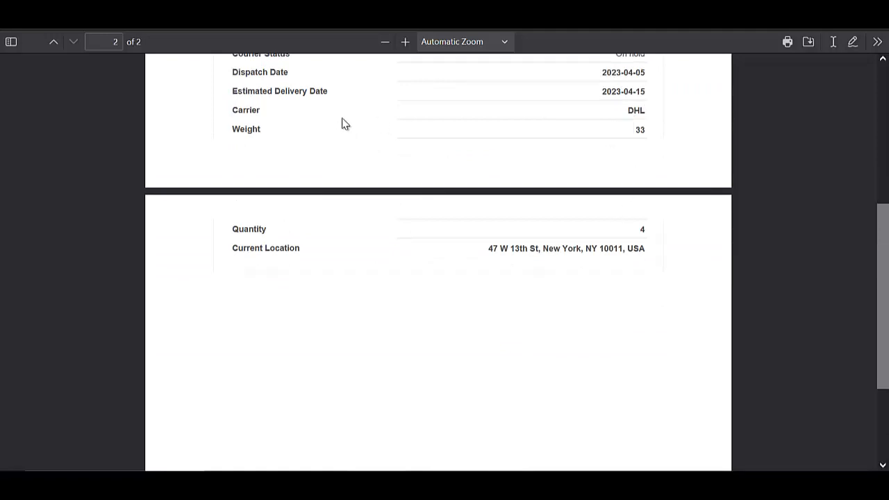
pyautogui.scroll(1, 417, 139)
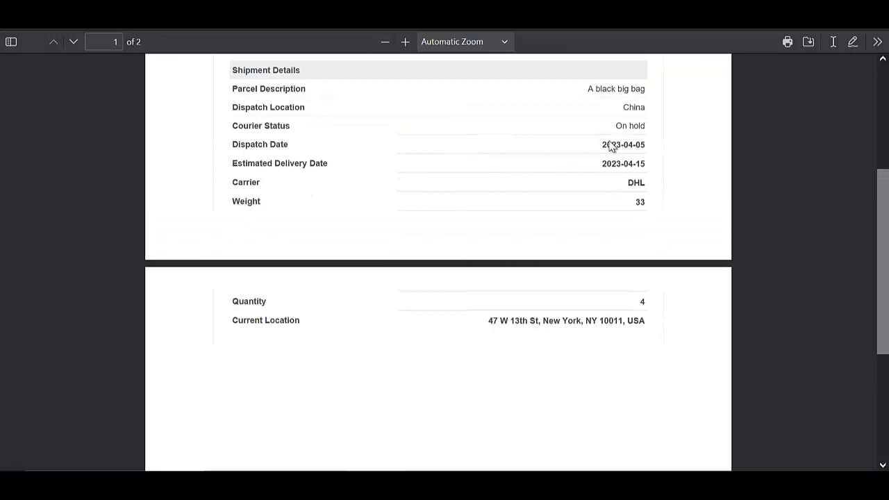
pyautogui.scroll(3, 361, 138)
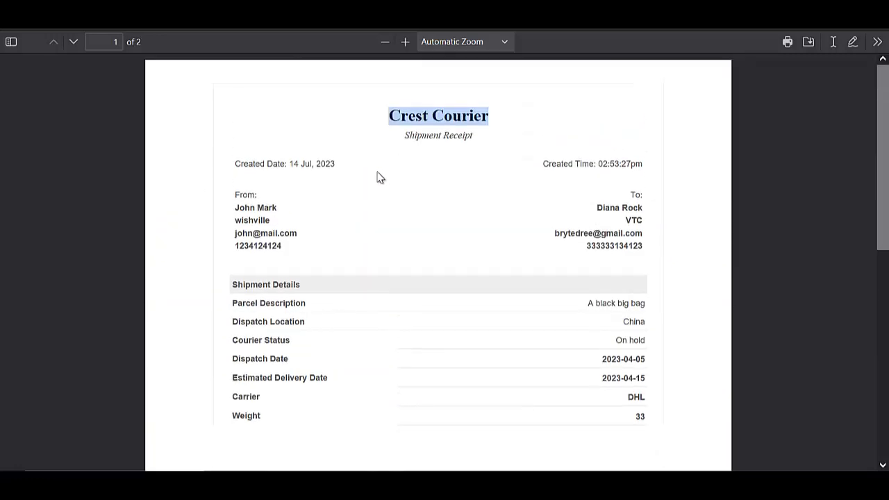
pyautogui.scroll(-3, 375, 172)
pyautogui.scroll(3, 383, 166)
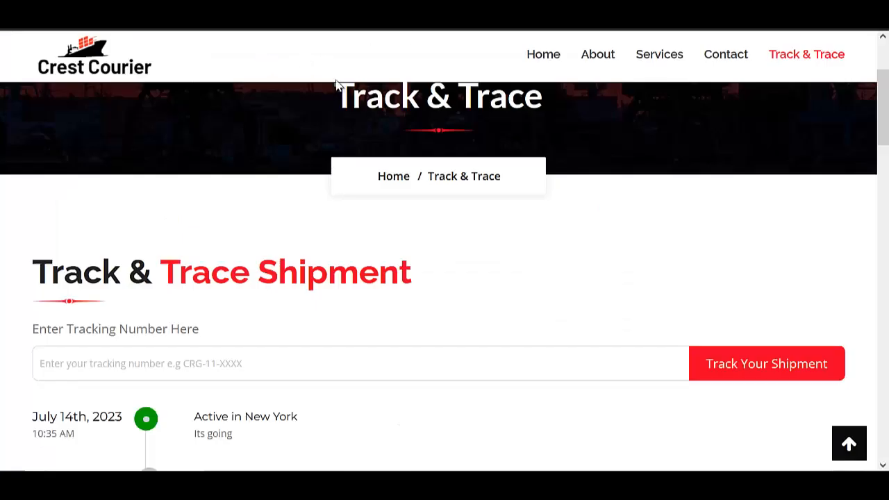
# Scroll the Track & Trace page back up to its top.
pyautogui.scroll(3, 342, 179)
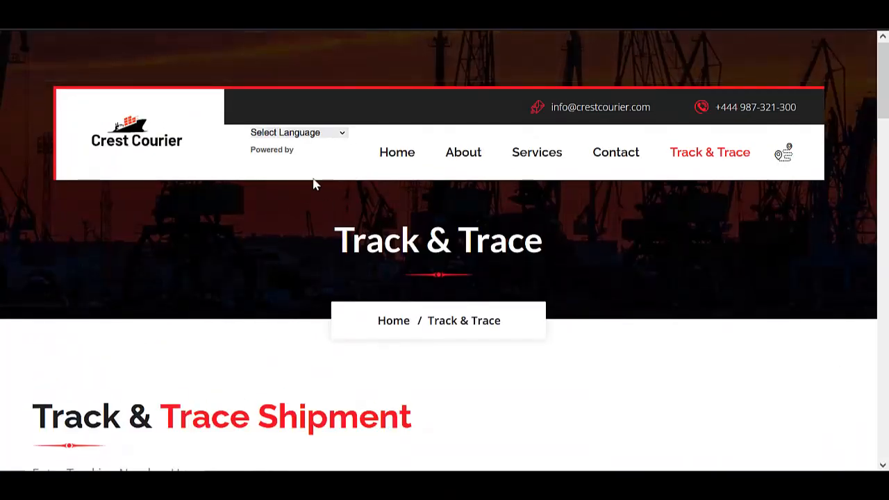
pyautogui.scroll(-3, 314, 184)
pyautogui.scroll(3, 341, 192)
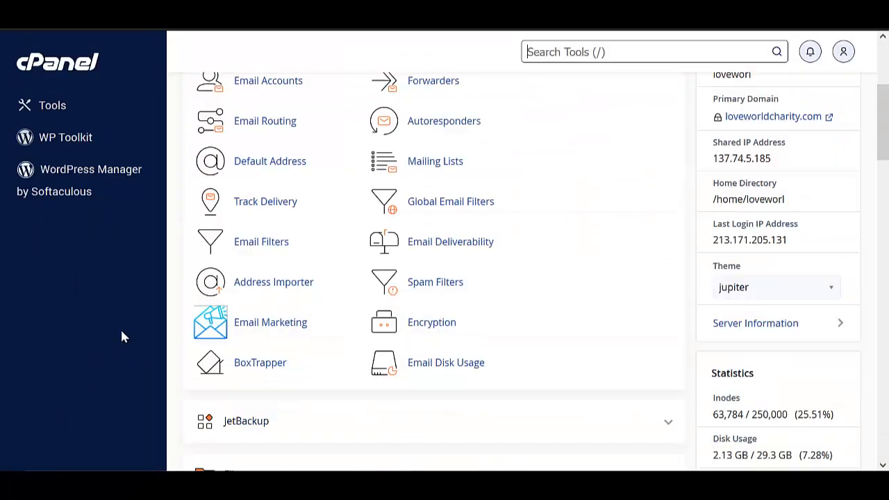
# Scroll through the cPanel Tools sections and pick Email Accounts.
pyautogui.scroll(-1, 121, 328)
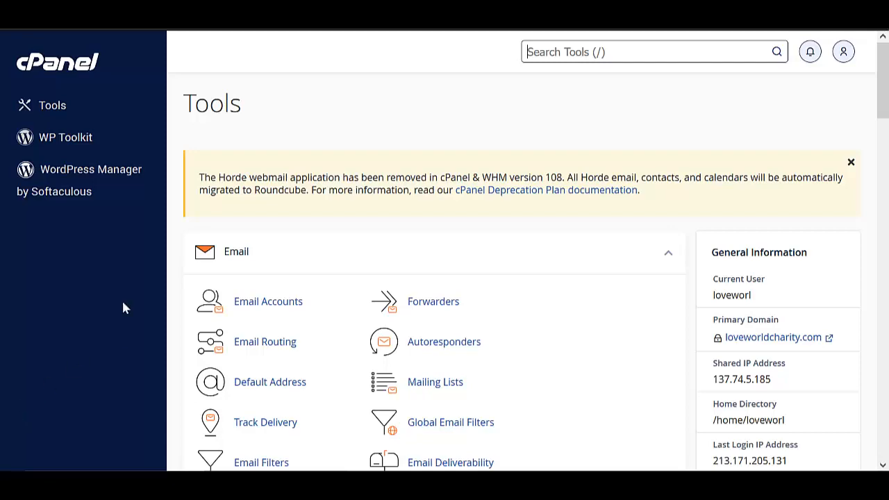
pyautogui.scroll(-12, 433, 246)
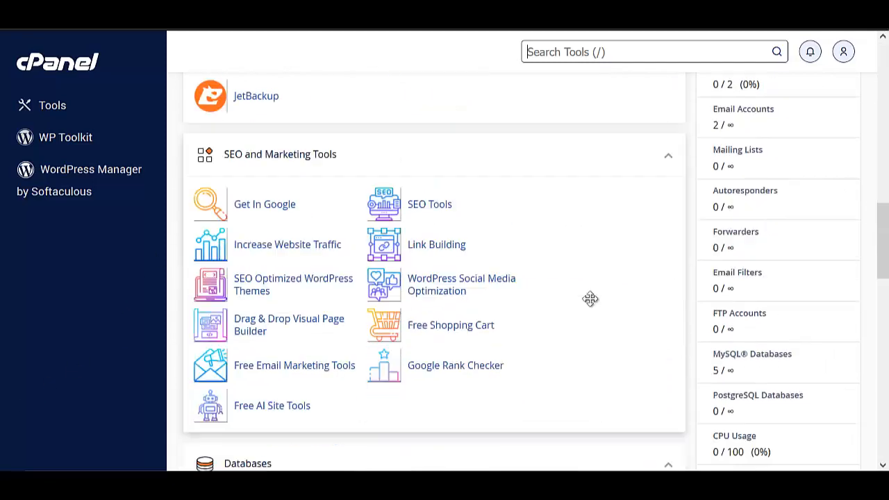
pyautogui.scroll(-3, 438, 354)
pyautogui.scroll(15, 442, 341)
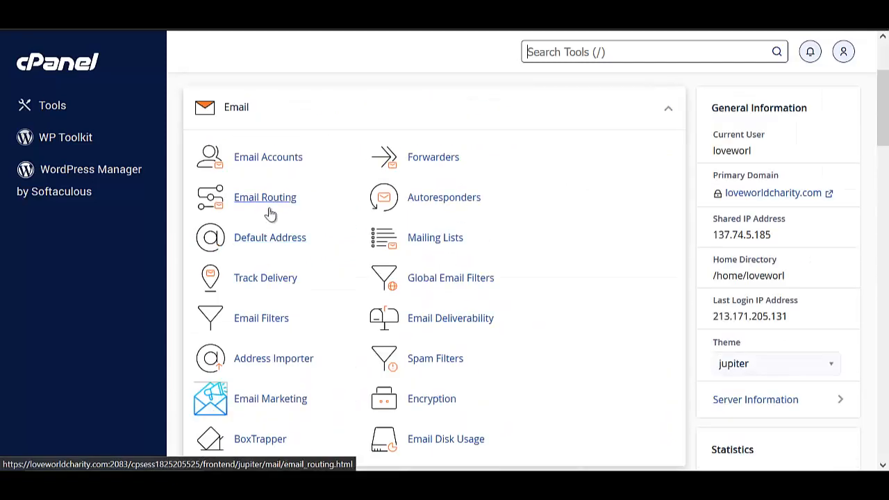
pyautogui.scroll(-6, 305, 234)
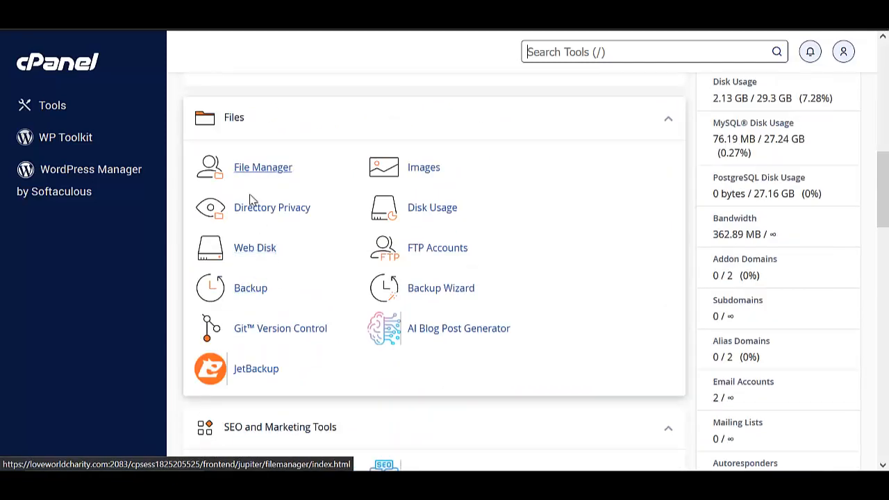
pyautogui.scroll(5, 251, 200)
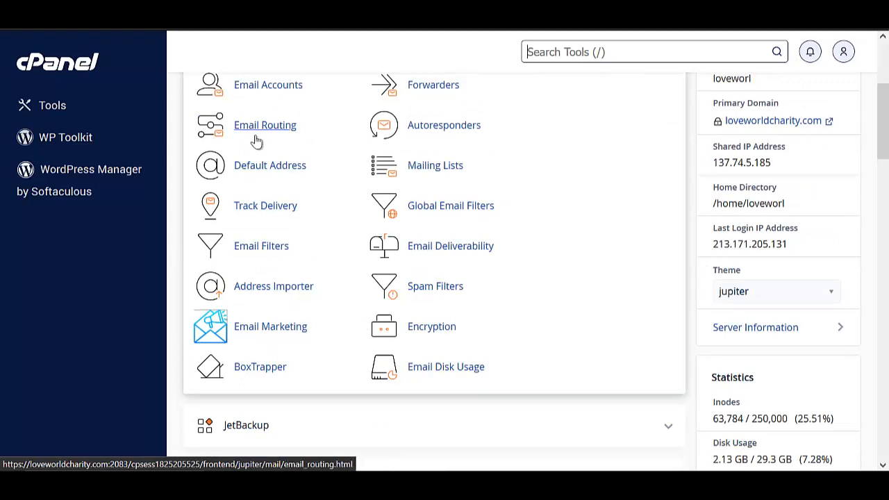
pyautogui.scroll(1, 262, 100)
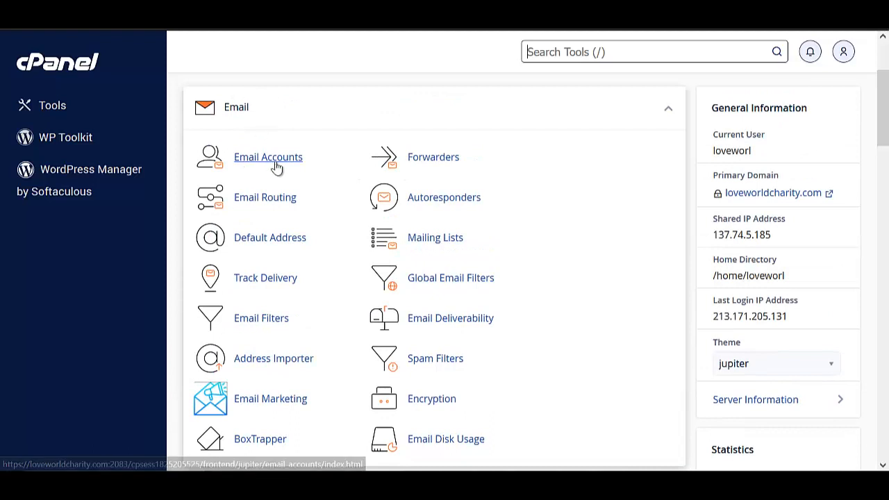
pyautogui.click(257, 158)
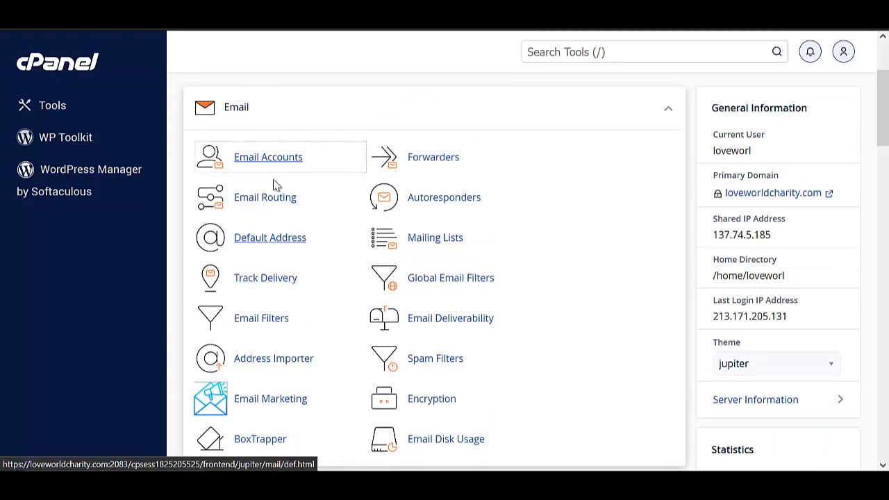
# Open Email Accounts and review its three mail accounts and storage usage.
pyautogui.click(261, 160)
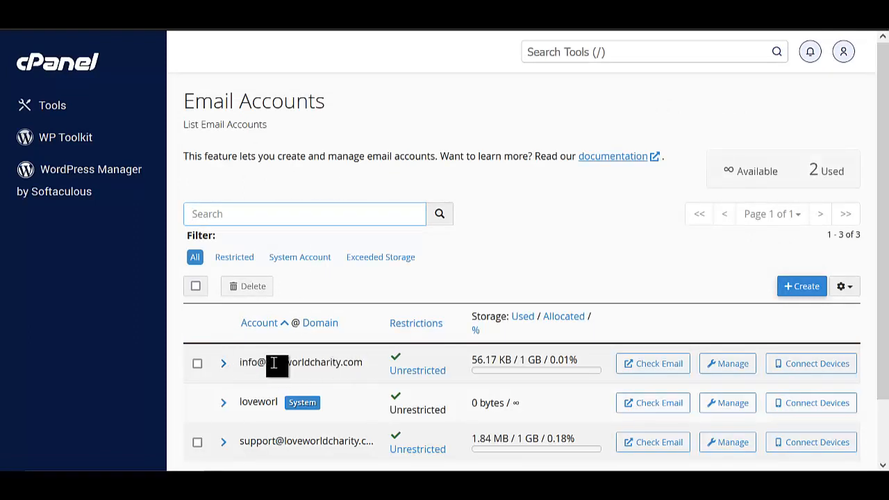
pyautogui.scroll(-2, 263, 389)
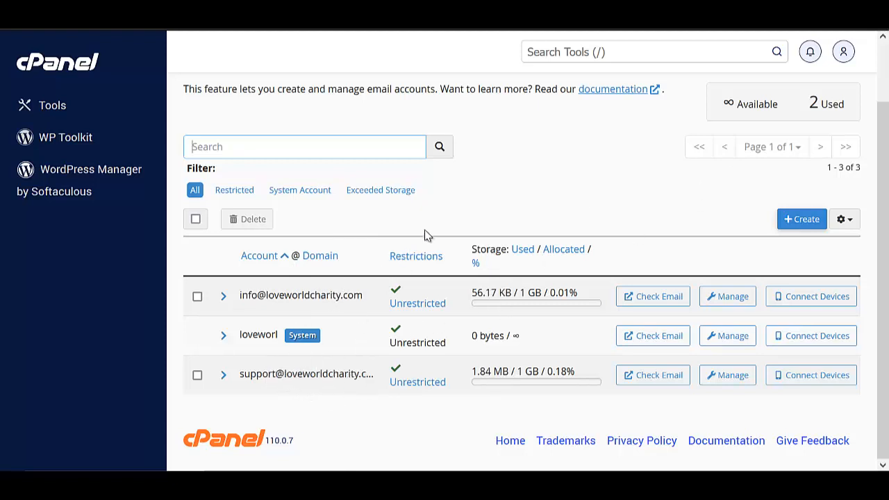
pyautogui.scroll(2, 789, 174)
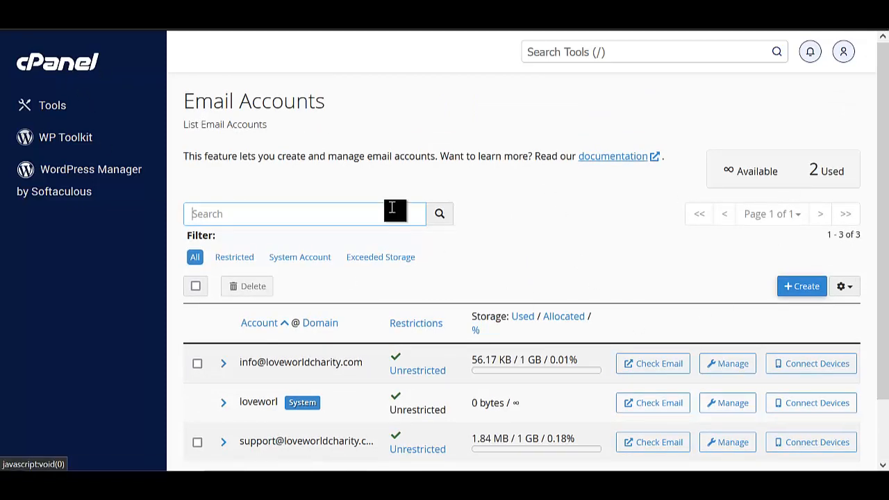
# Go back to the Tools dashboard and launch File Manager.
pyautogui.click(56, 70)
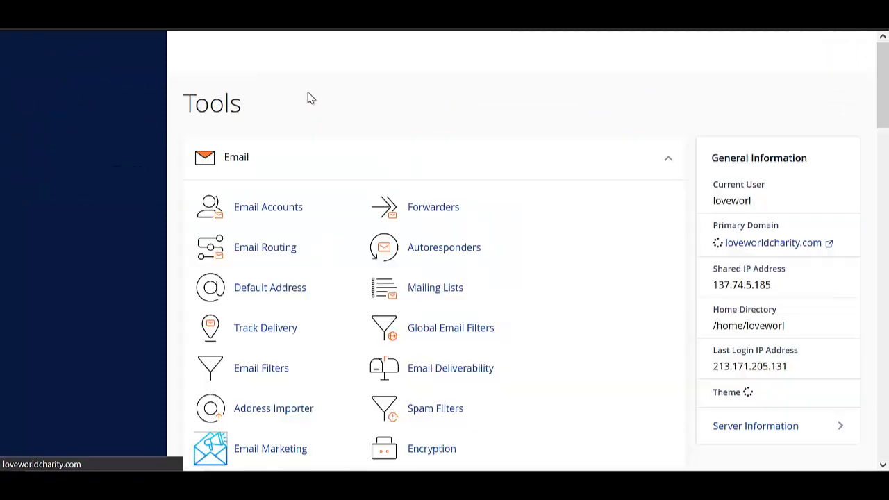
pyautogui.scroll(-4, 303, 208)
pyautogui.scroll(-3, 303, 247)
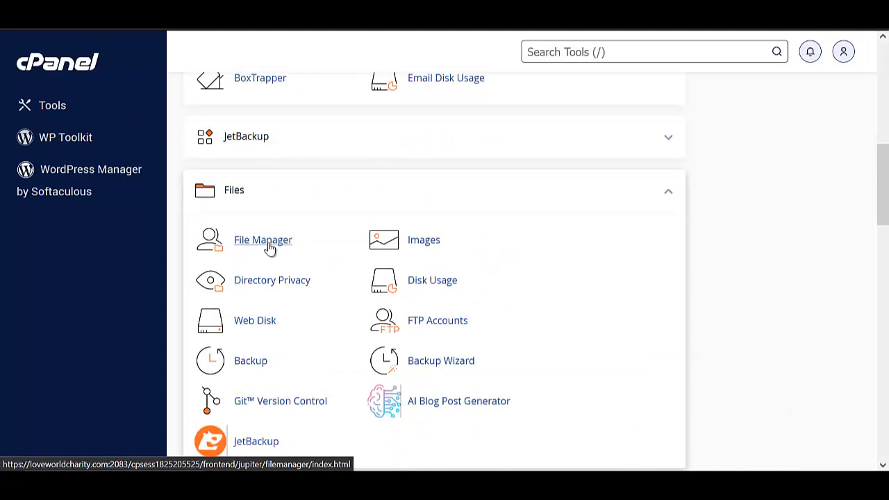
pyautogui.click(262, 241)
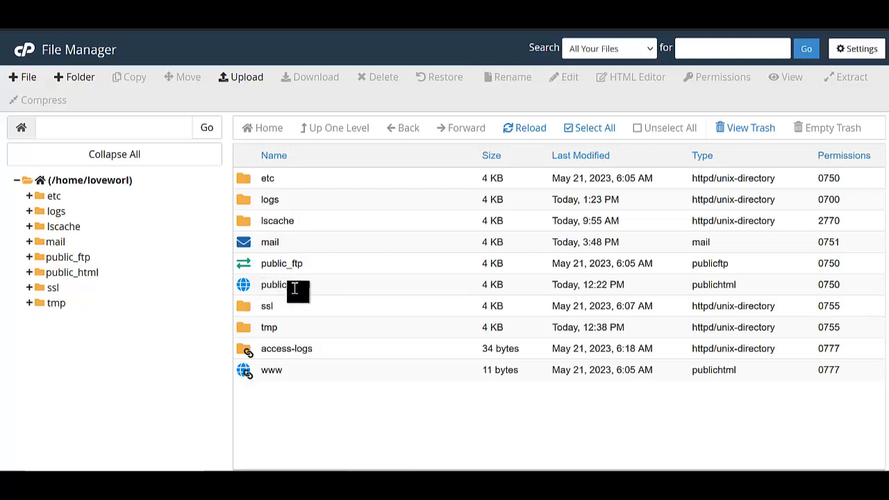
# Create a 'shipping' folder inside public_html and open it.
pyautogui.click(334, 290)
pyautogui.doubleClick(333, 290)
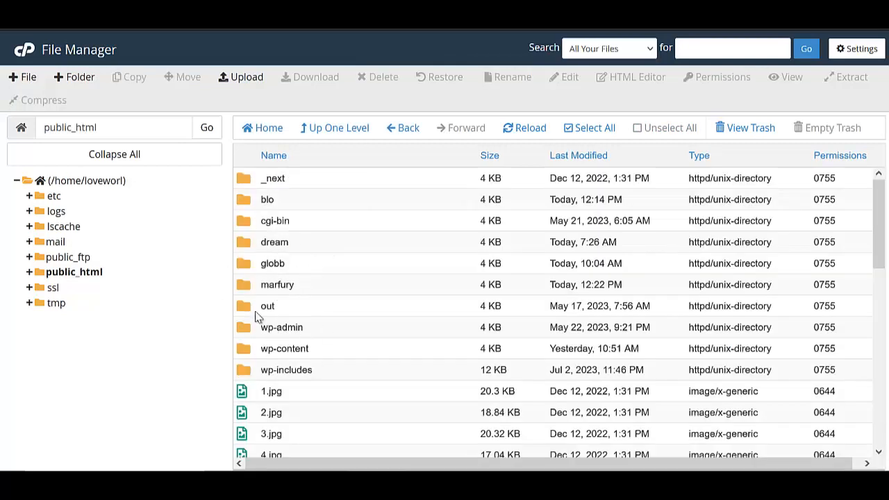
pyautogui.click(76, 77)
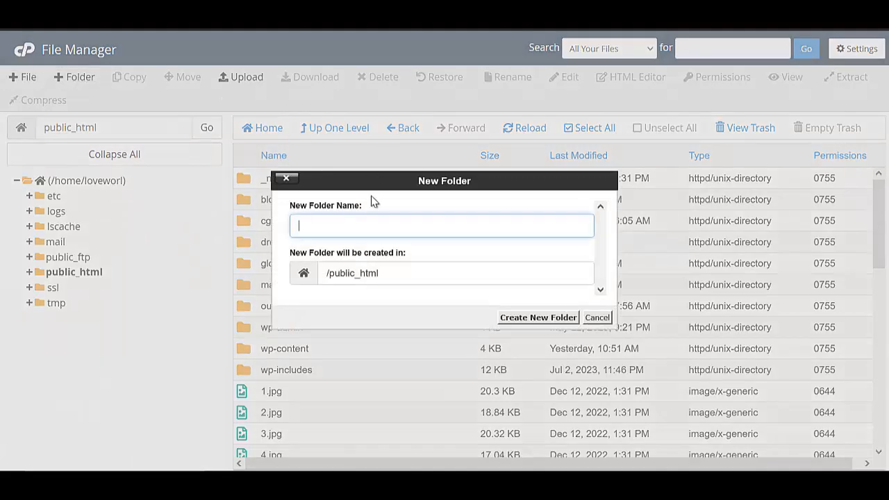
pyautogui.click(331, 227)
pyautogui.write('c')
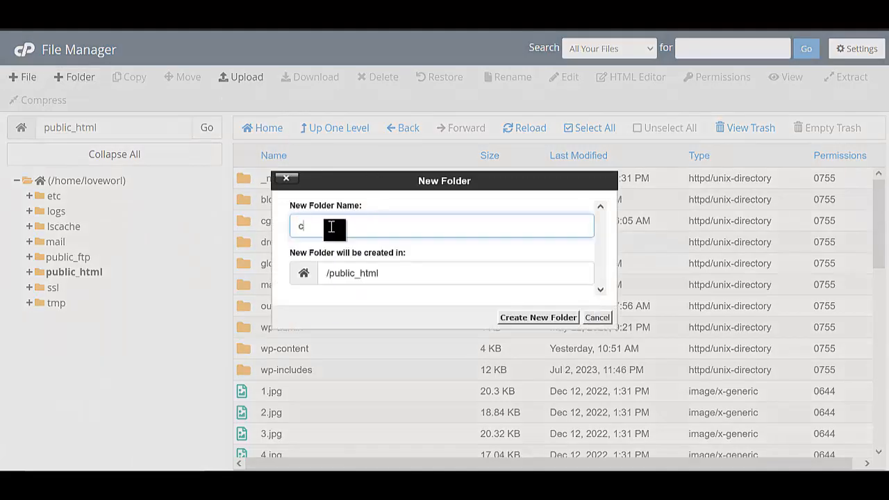
pyautogui.write('hipping')
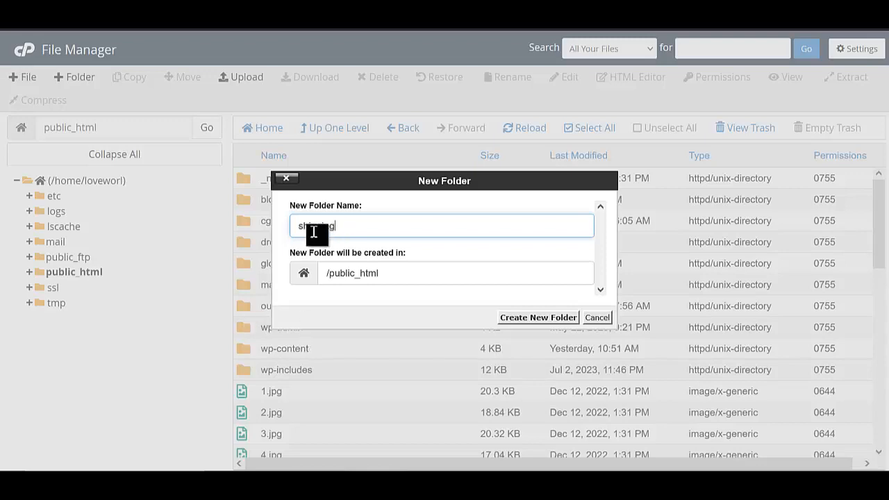
pyautogui.click(530, 318)
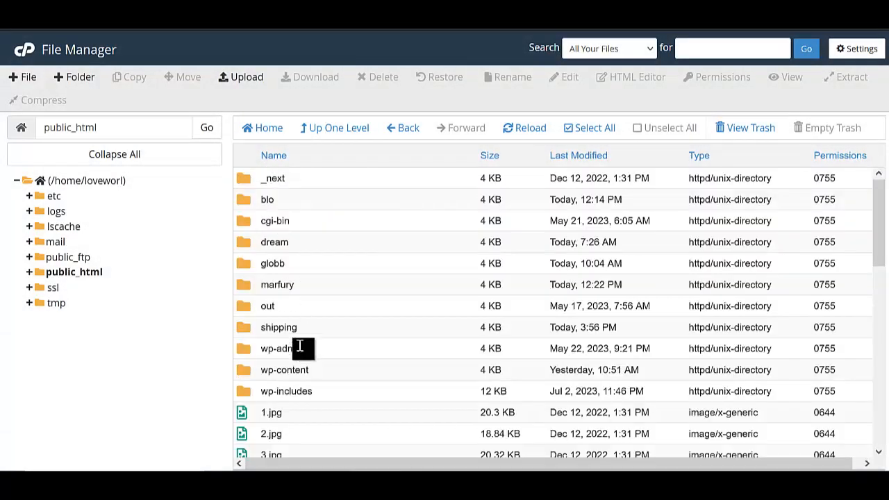
pyautogui.doubleClick(316, 332)
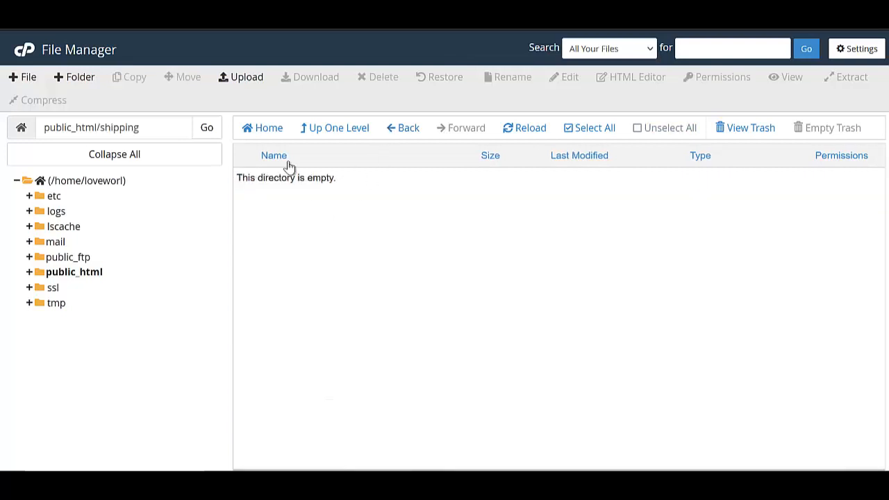
# Select the CRESTCOURIER zip from Downloads for upload into the shipping folder.
pyautogui.click(243, 82)
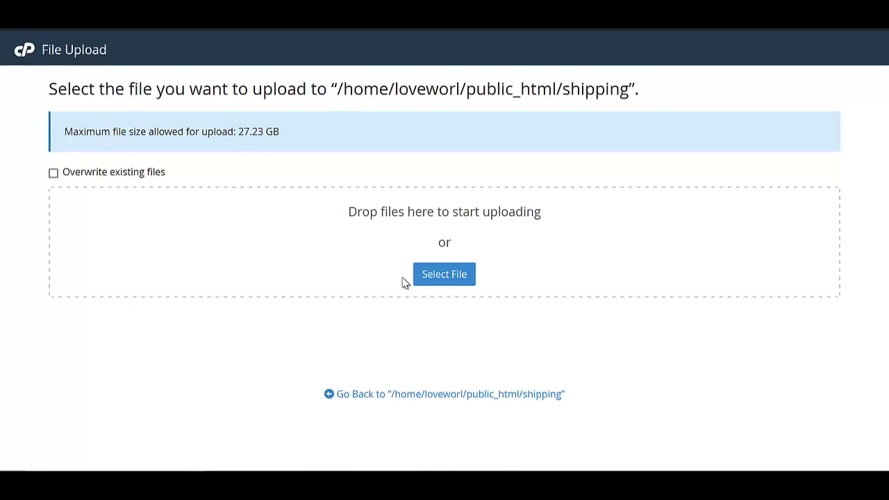
pyautogui.click(445, 280)
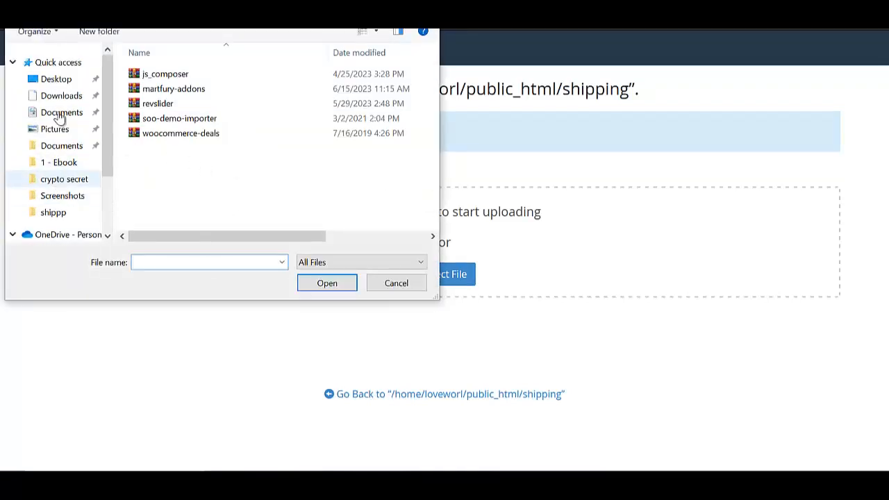
pyautogui.click(64, 96)
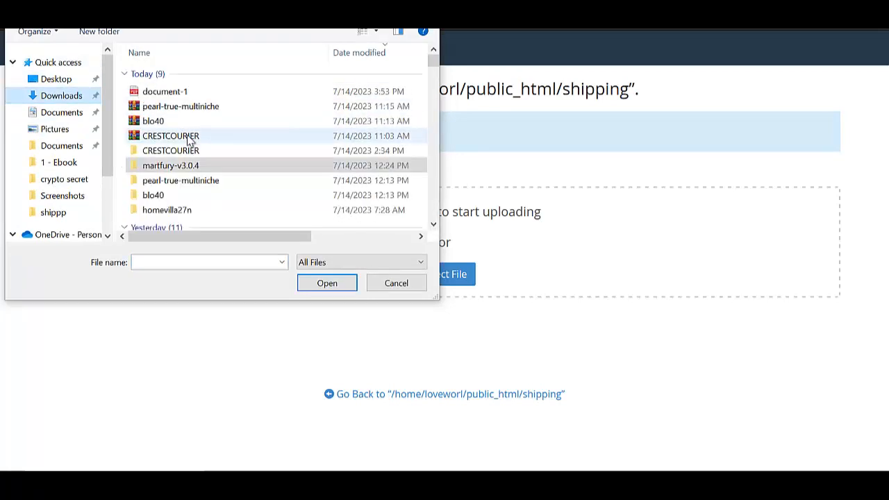
pyautogui.click(189, 136)
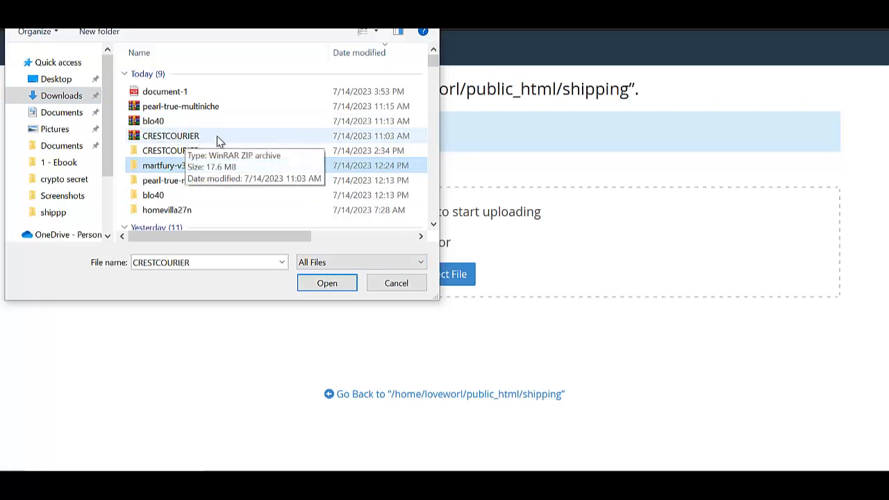
pyautogui.click(325, 281)
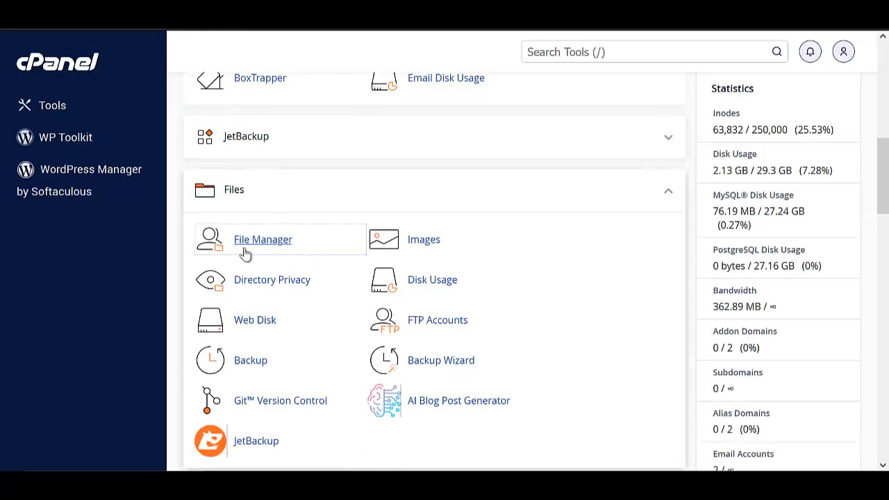
pyautogui.scroll(10, 313, 192)
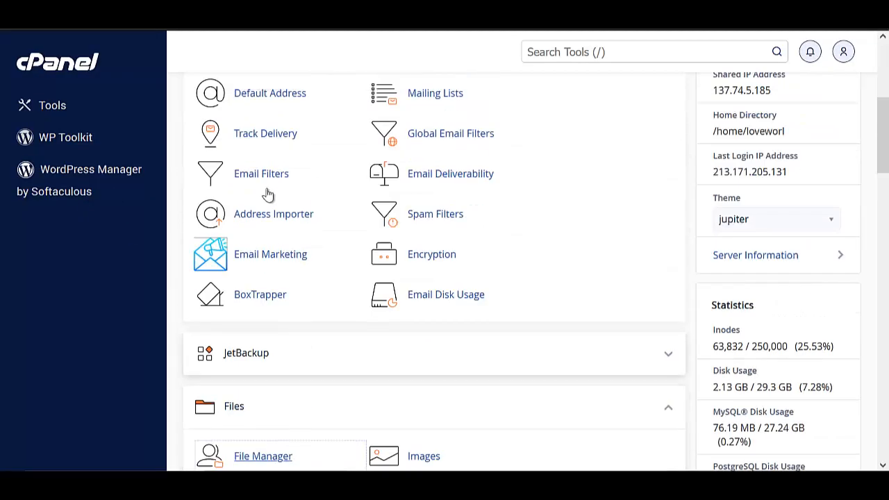
pyautogui.scroll(-10, 278, 244)
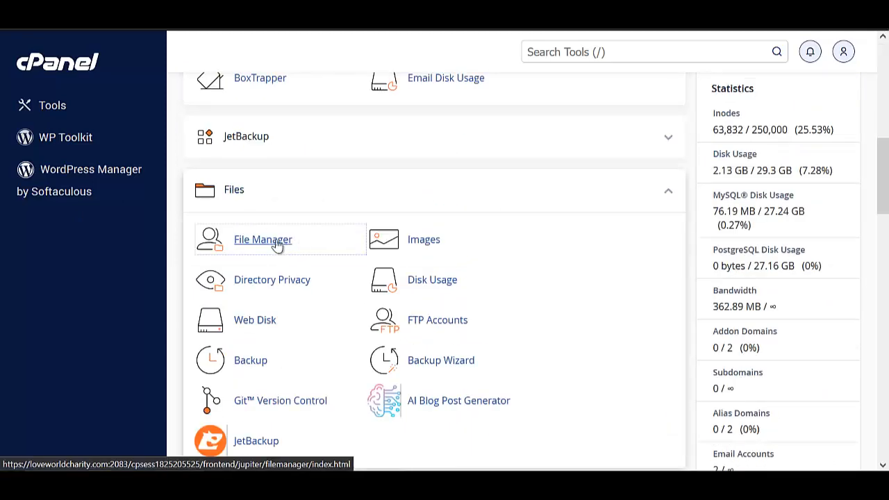
pyautogui.scroll(-5, 278, 243)
pyautogui.scroll(-2, 301, 243)
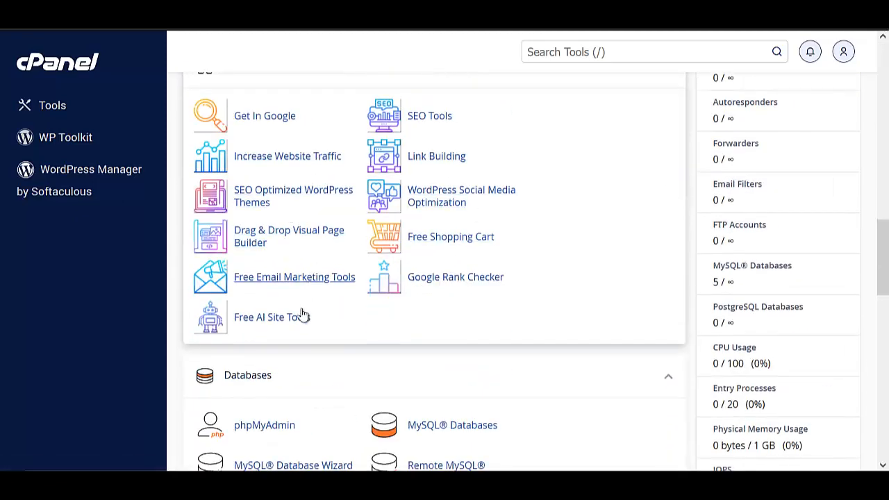
pyautogui.scroll(-2, 301, 317)
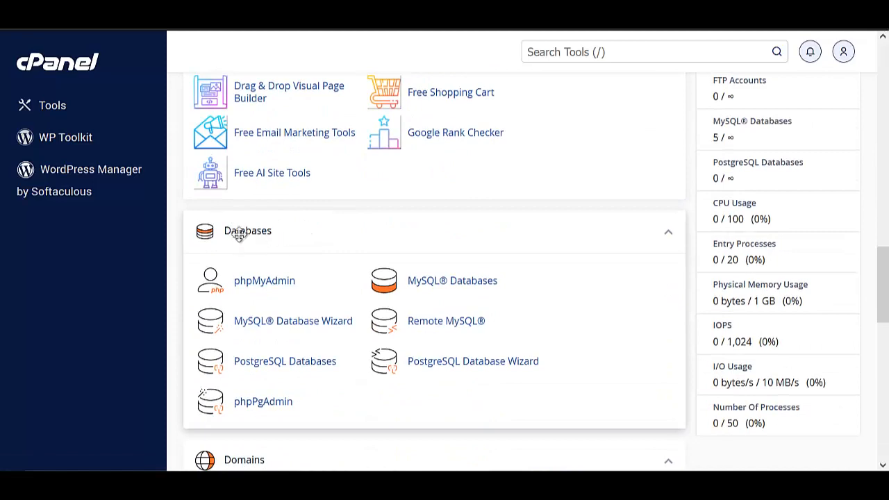
pyautogui.scroll(3, 316, 222)
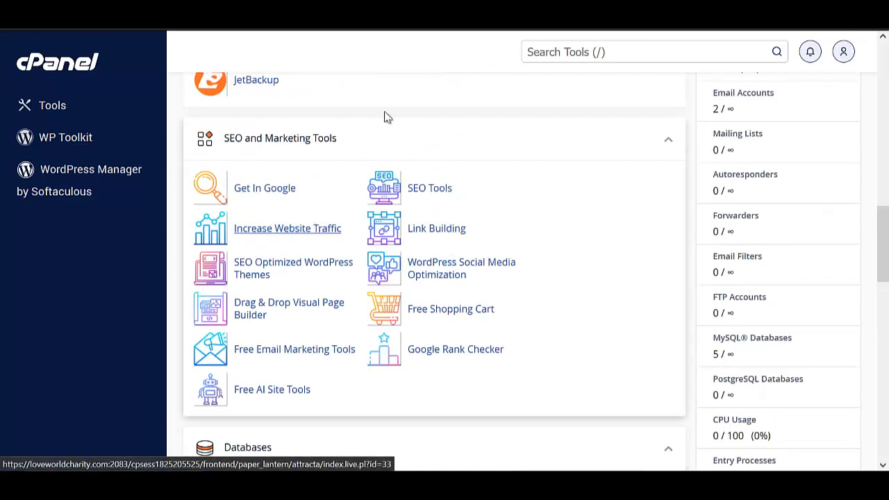
pyautogui.scroll(-4, 299, 243)
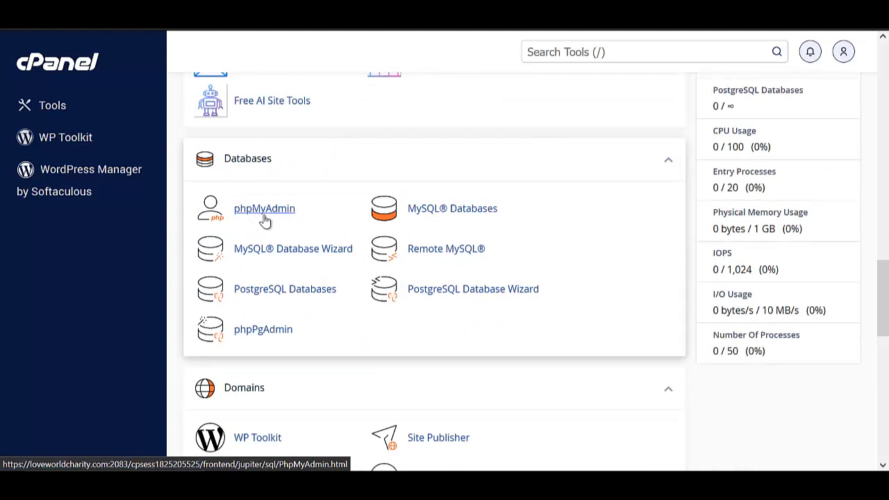
# Create the loveworl_shibb database with the MySQL Database Wizard.
pyautogui.click(291, 256)
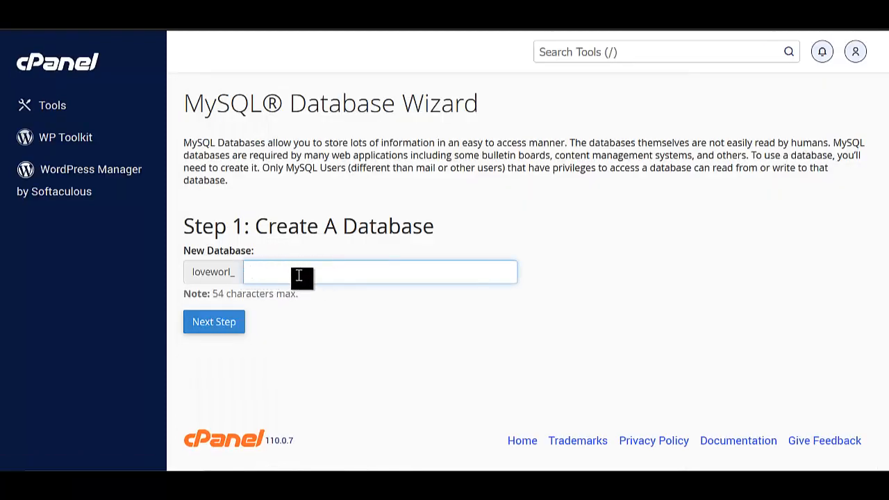
pyautogui.write('shibb')
pyautogui.click(215, 325)
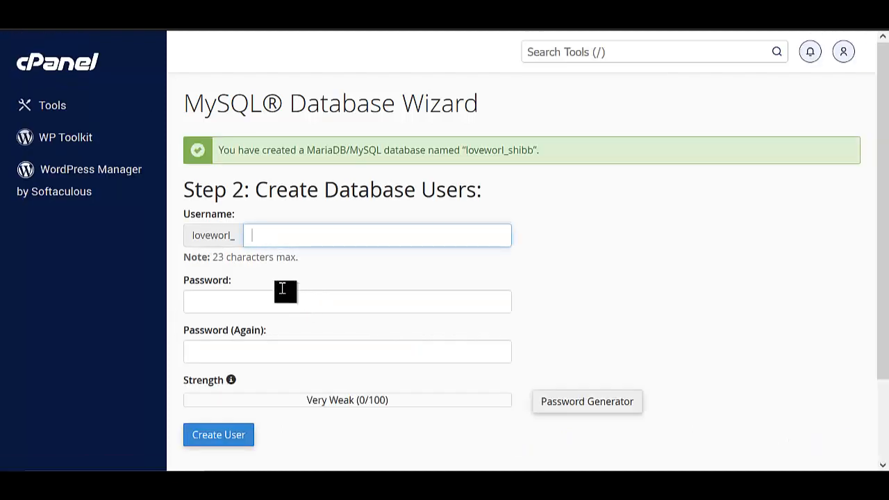
# Enter a database username and generate a strong password for it.
pyautogui.click(283, 238)
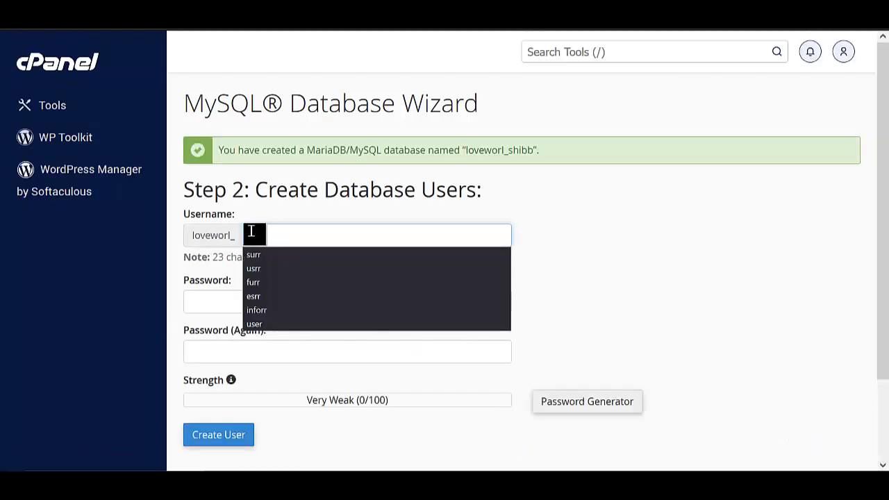
pyautogui.click(251, 231)
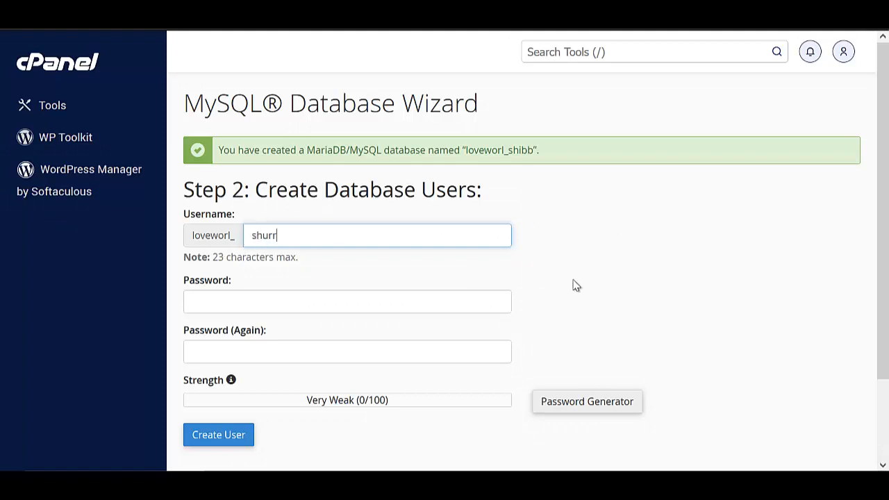
pyautogui.click(585, 408)
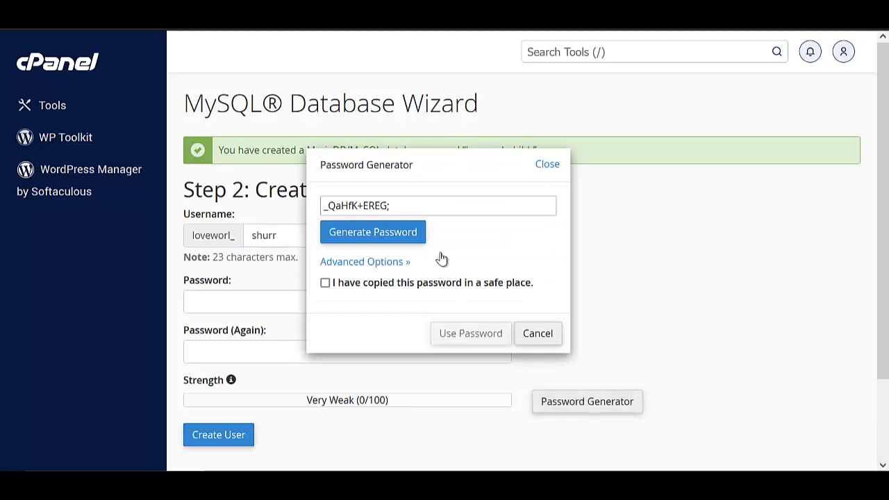
# Save the generated password in Notepad, correcting its pasted text.
pyautogui.tripleClick(395, 205)
pyautogui.hotkey('ctrl', 'c')
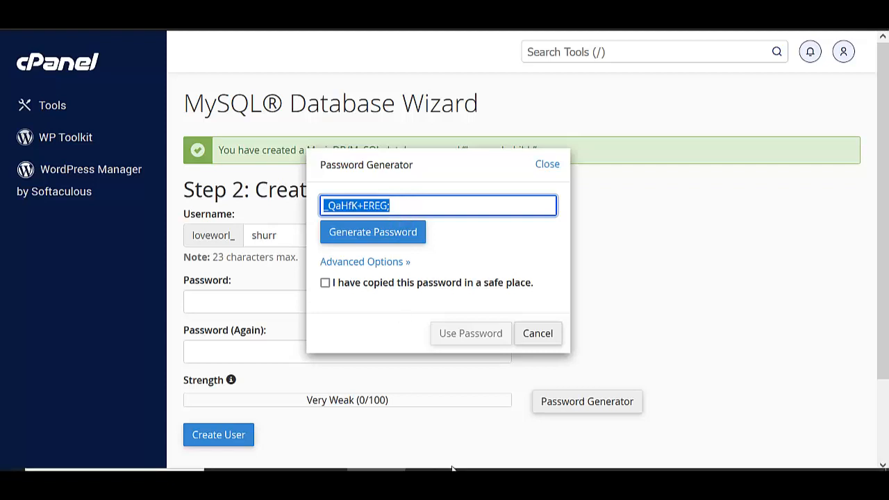
pyautogui.click(417, 462)
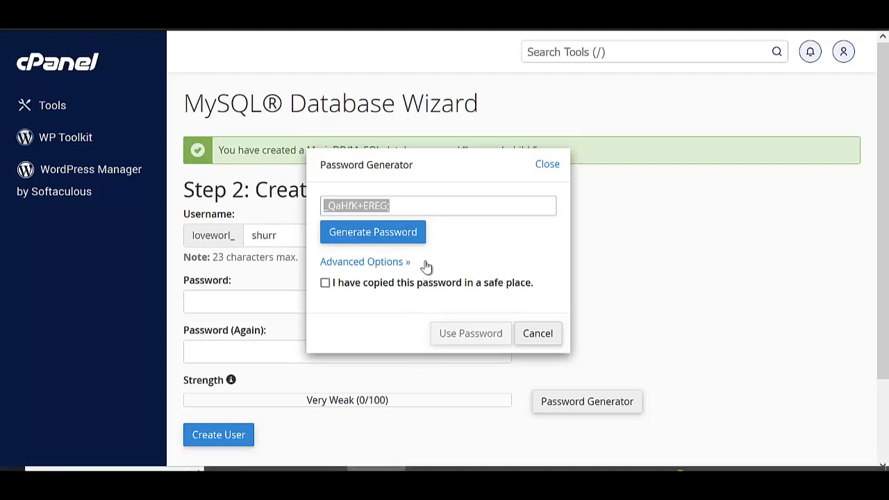
pyautogui.hotkey('ctrl', 'v')
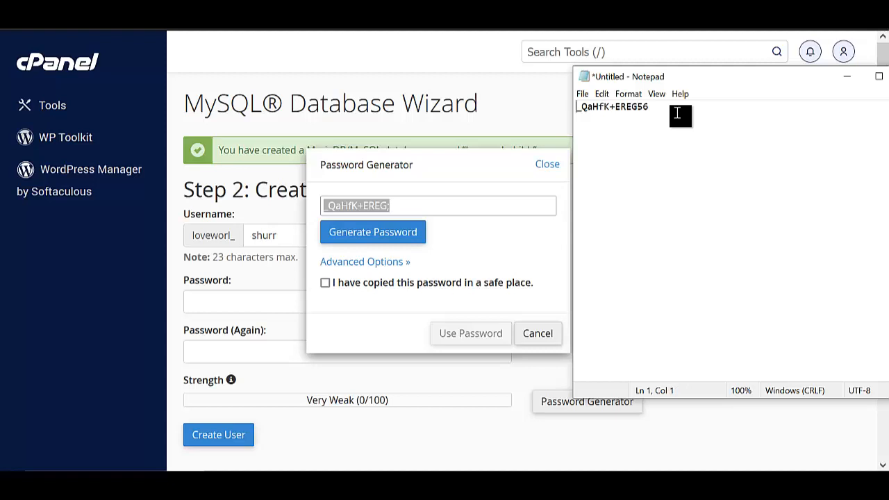
pyautogui.press('Delete')
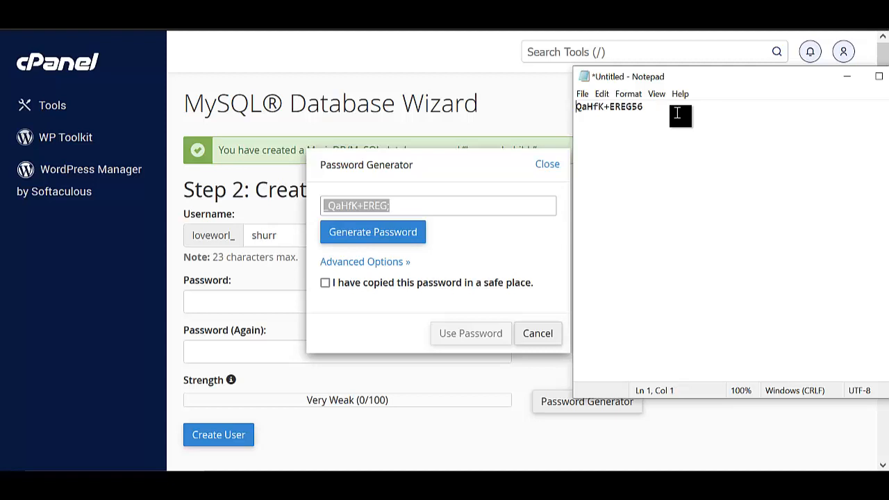
pyautogui.write('TH')
pyautogui.press('BackSpace')
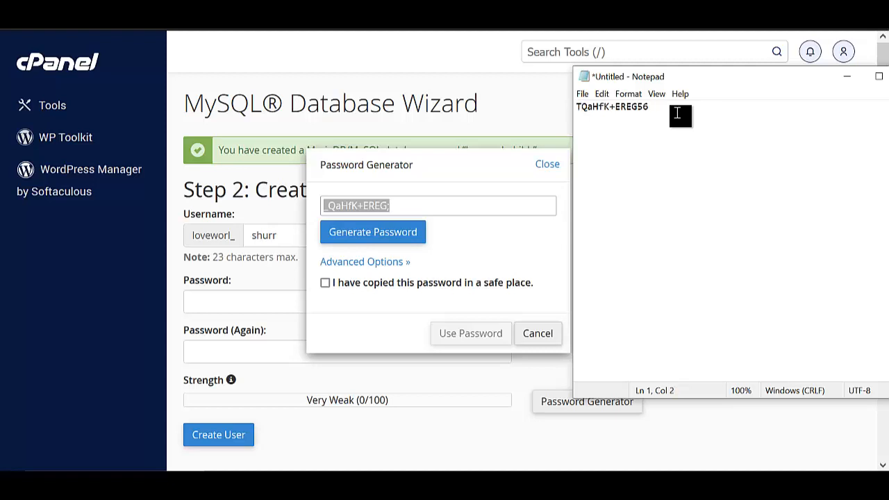
pyautogui.write('e')
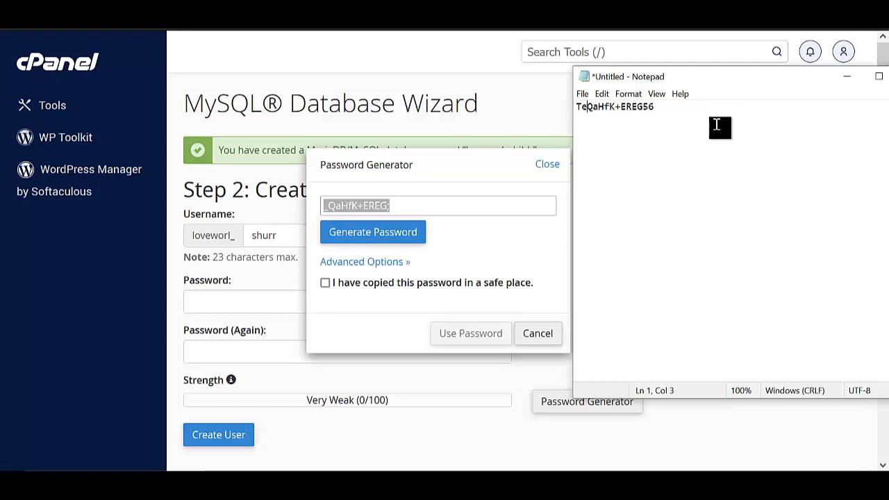
pyautogui.click(702, 118)
# Put the saved password into both password fields, rated Very Strong (100/100).
pyautogui.hotkey('ctrl', 'a')
pyautogui.hotkey('ctrl', 'c')
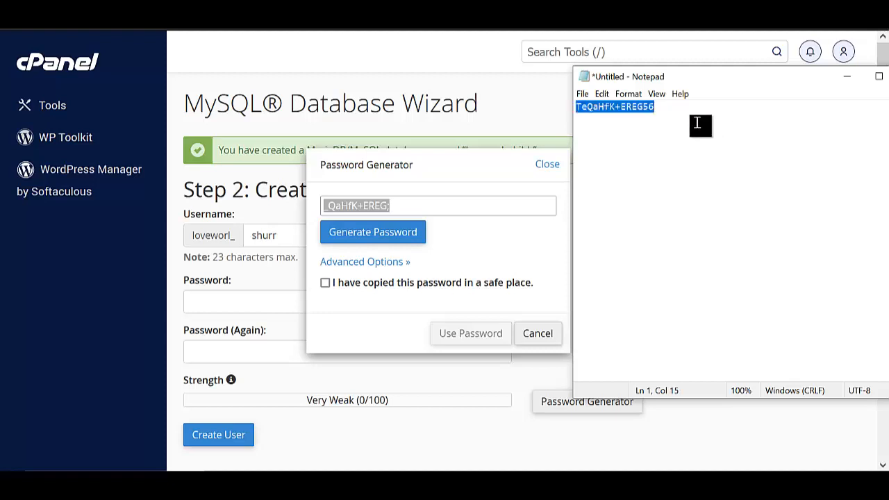
pyautogui.click(412, 202)
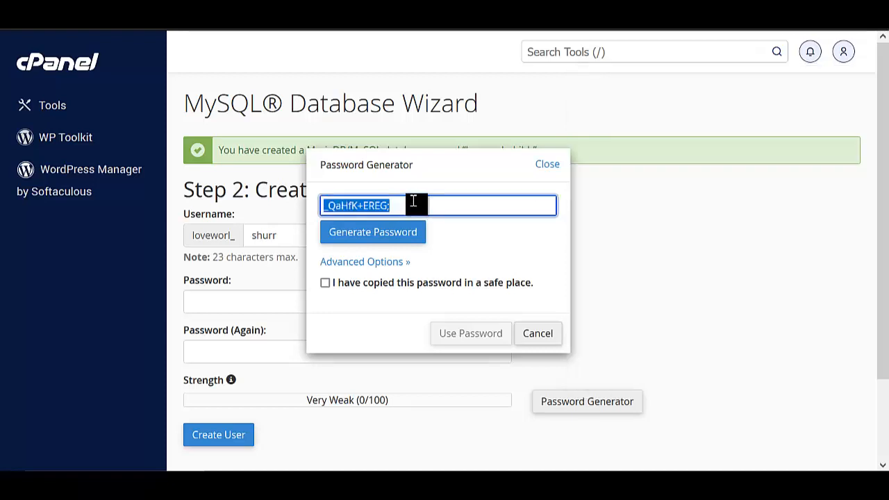
pyautogui.hotkey('ctrl', 'v')
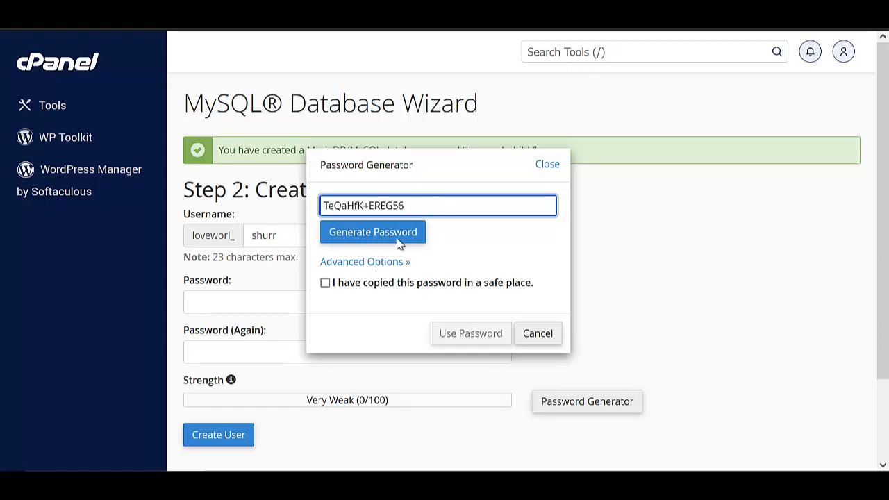
pyautogui.click(335, 284)
pyautogui.click(470, 333)
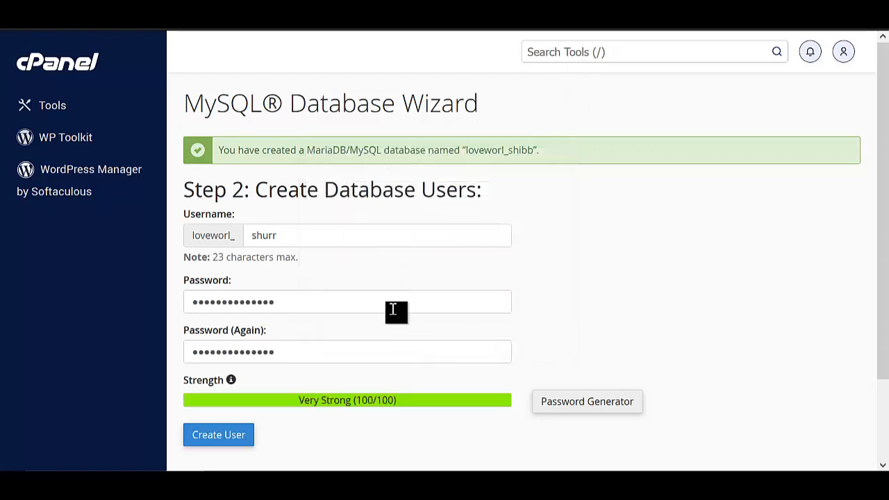
# Create the loveworl_shurr user and save its user and database lines in Notepad.
pyautogui.click(241, 438)
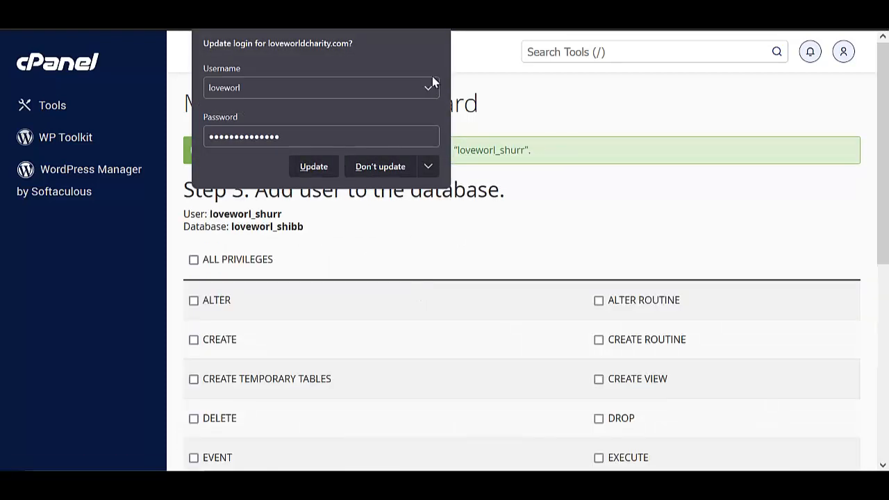
pyautogui.click(395, 170)
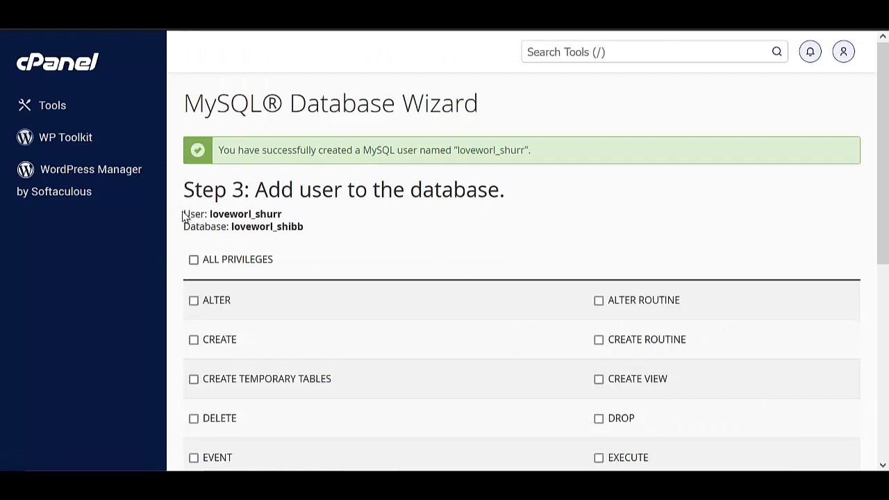
pyautogui.moveTo(184, 211); pyautogui.dragTo(339, 263)
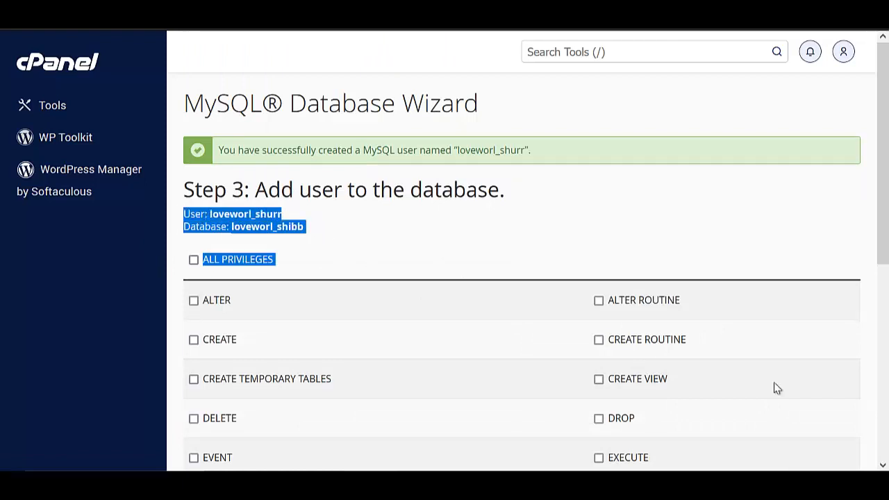
pyautogui.click(206, 243)
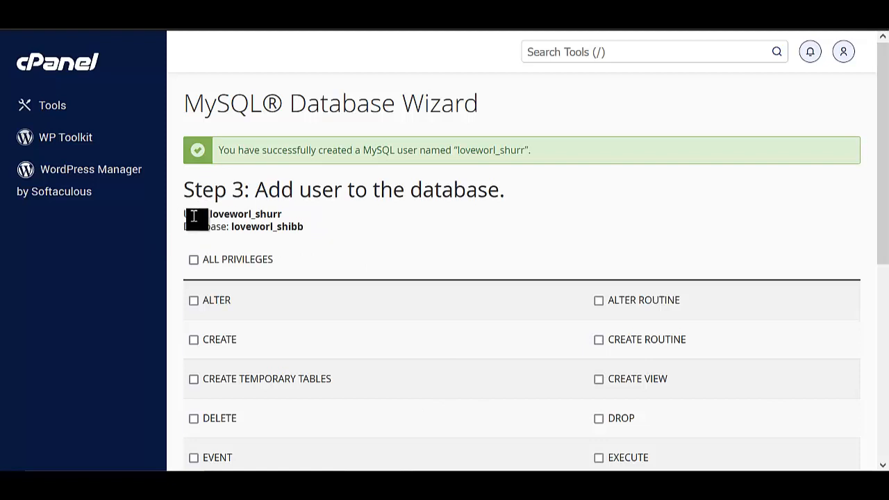
pyautogui.moveTo(184, 213); pyautogui.dragTo(317, 234)
pyautogui.rightClick(226, 220)
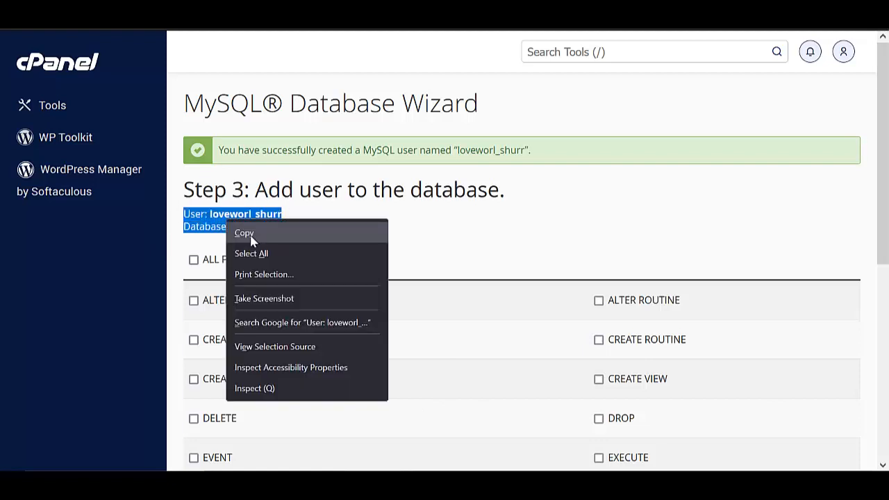
pyautogui.click(240, 232)
pyautogui.click(431, 461)
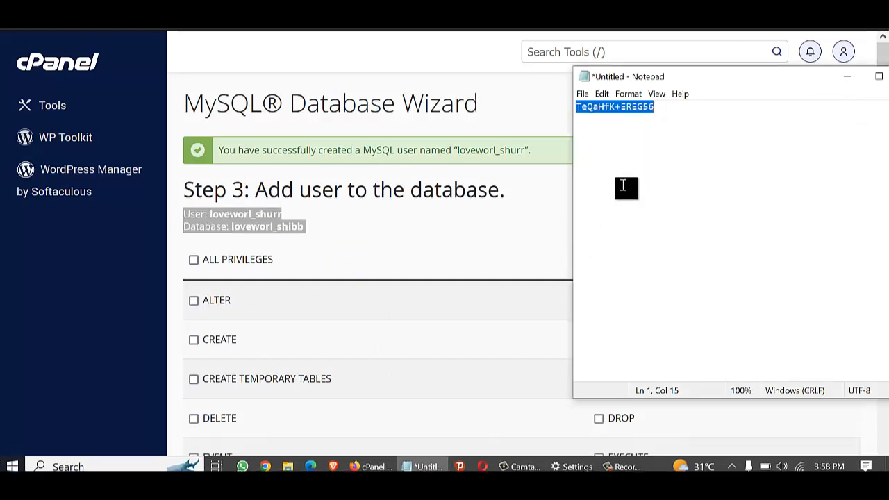
pyautogui.click(665, 107)
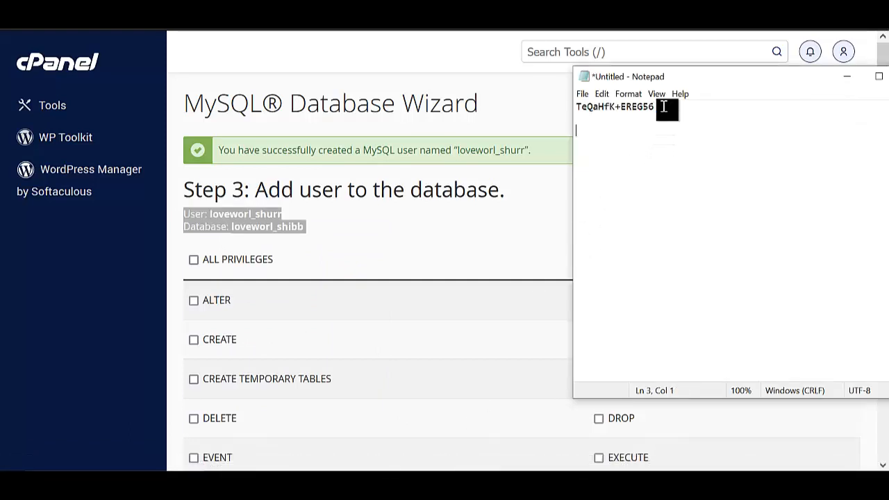
pyautogui.hotkey('ctrl', 'v')
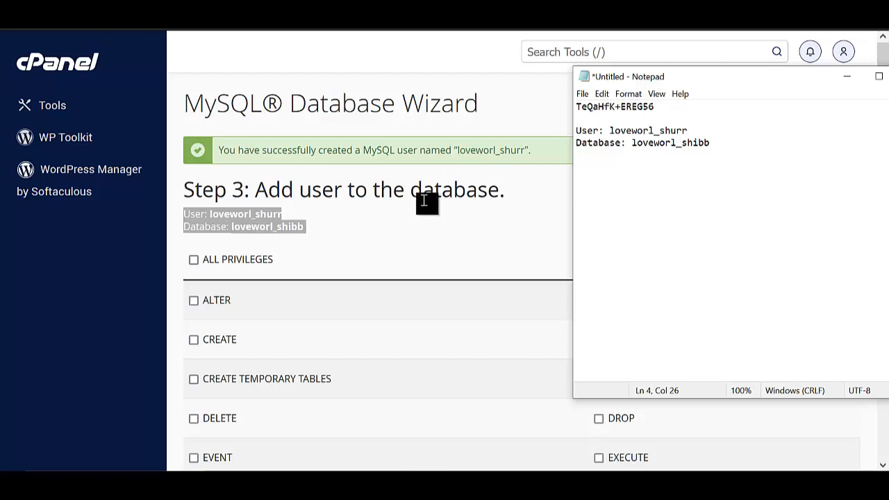
# Grant ALL PRIVILEGES on loveworl_shibb and advance to the wizard's final step.
pyautogui.click(196, 264)
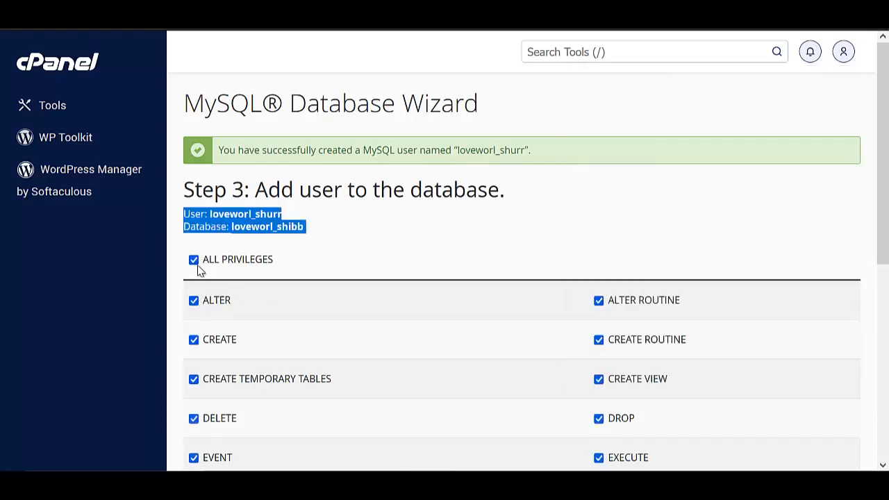
pyautogui.click(295, 257)
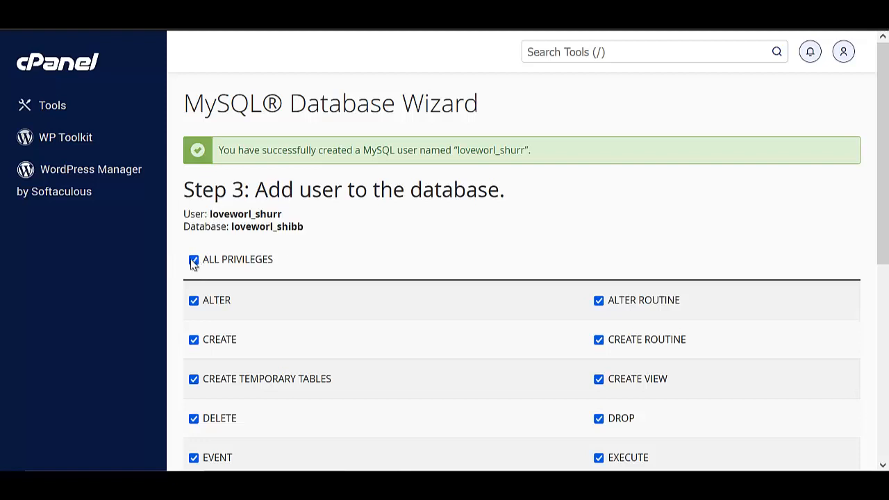
pyautogui.click(193, 263)
pyautogui.click(194, 262)
pyautogui.scroll(-5, 201, 312)
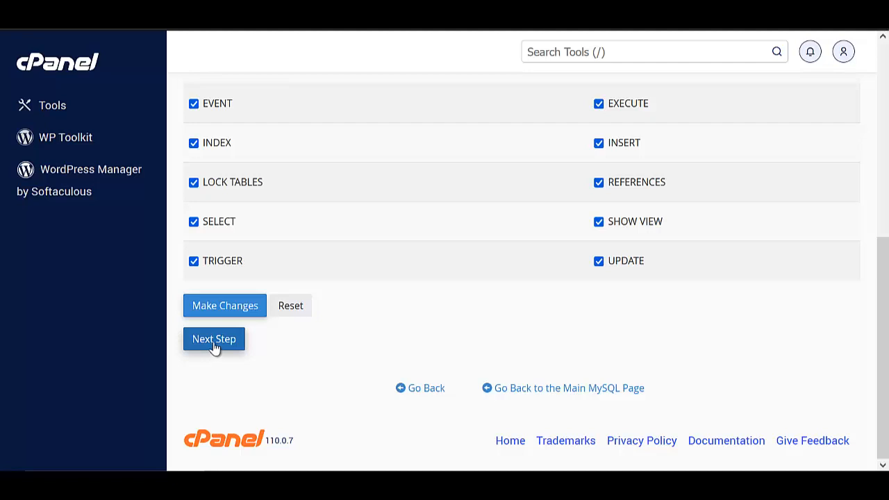
pyautogui.click(215, 348)
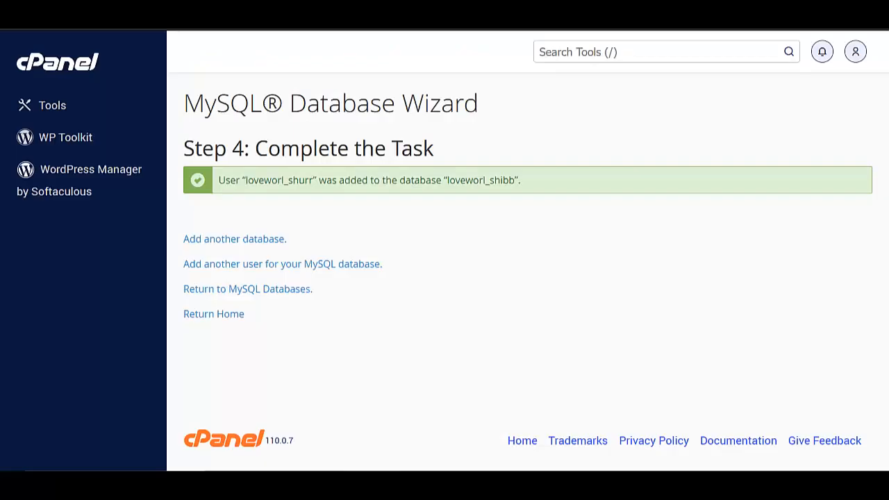
# Return to the cPanel home page and launch phpMyAdmin from the Databases section.
pyautogui.click(66, 66)
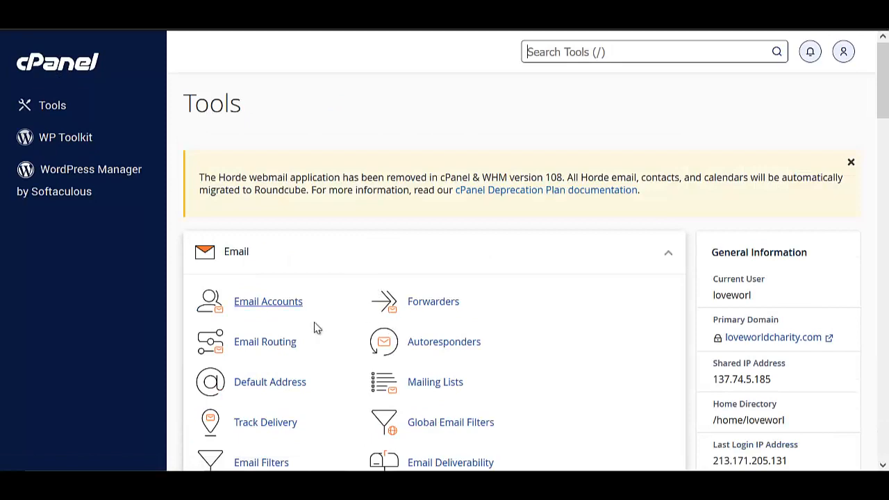
pyautogui.scroll(-6, 333, 324)
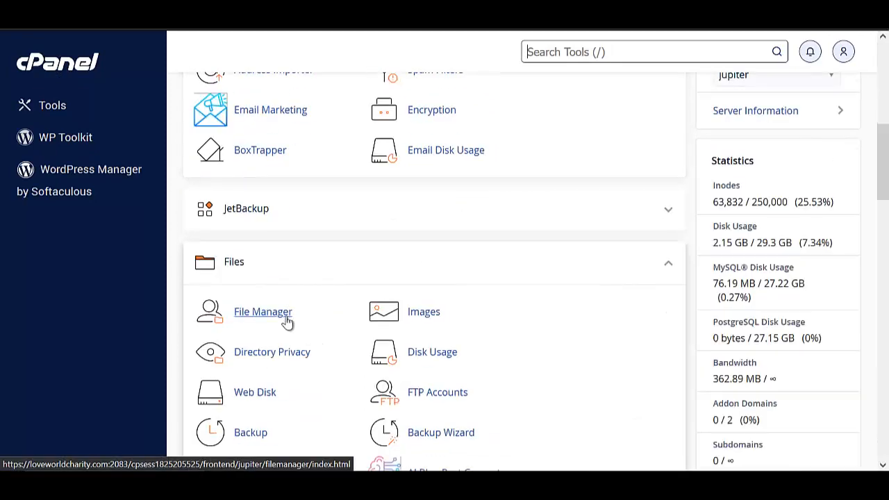
pyautogui.scroll(-7, 285, 309)
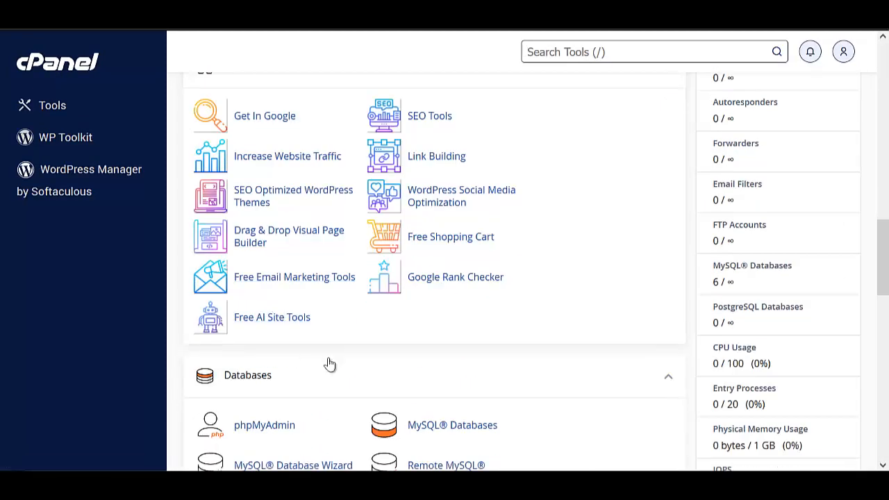
pyautogui.scroll(-2, 327, 363)
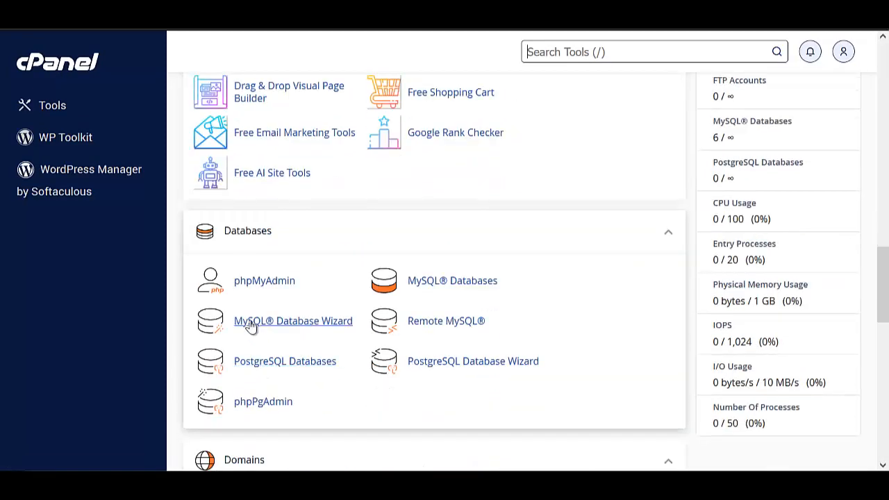
pyautogui.click(262, 286)
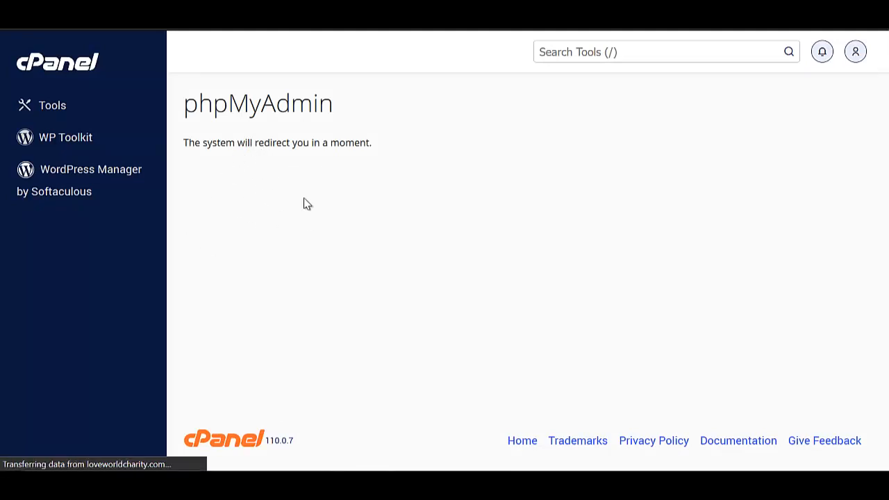
# Open the Import page for the empty loveworl_shibb database in phpMyAdmin.
pyautogui.click(416, 462)
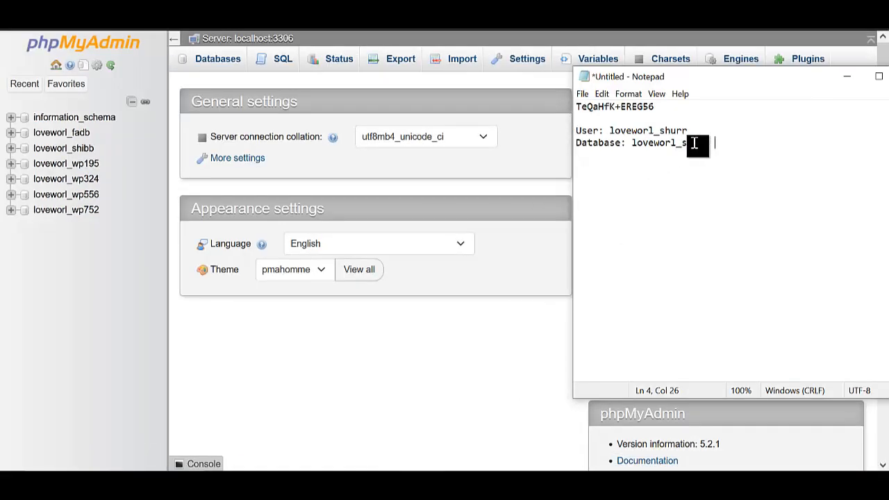
pyautogui.click(100, 293)
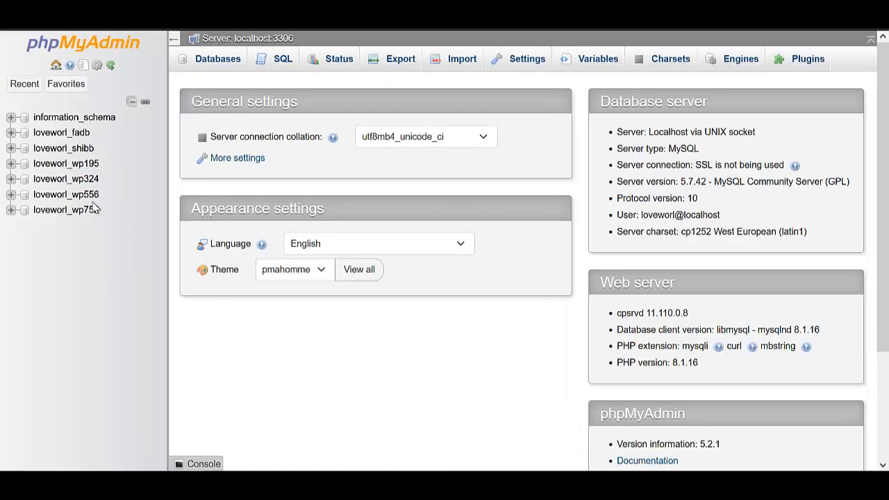
pyautogui.click(84, 149)
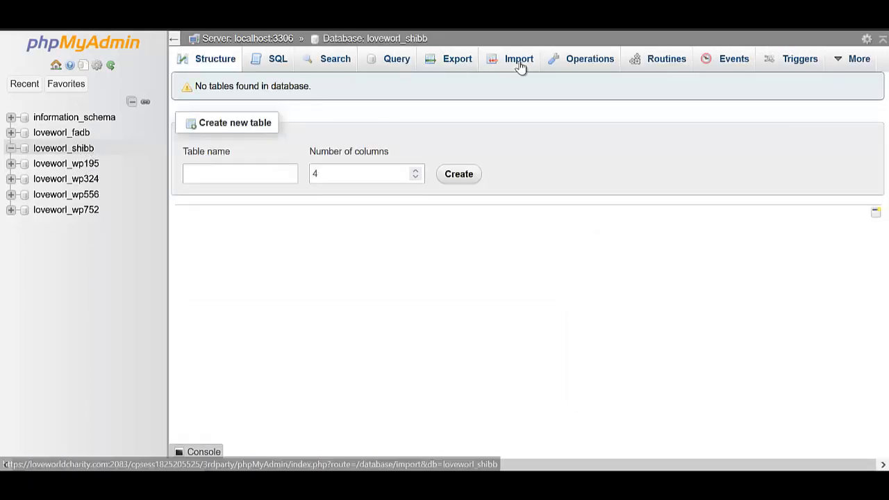
pyautogui.click(517, 64)
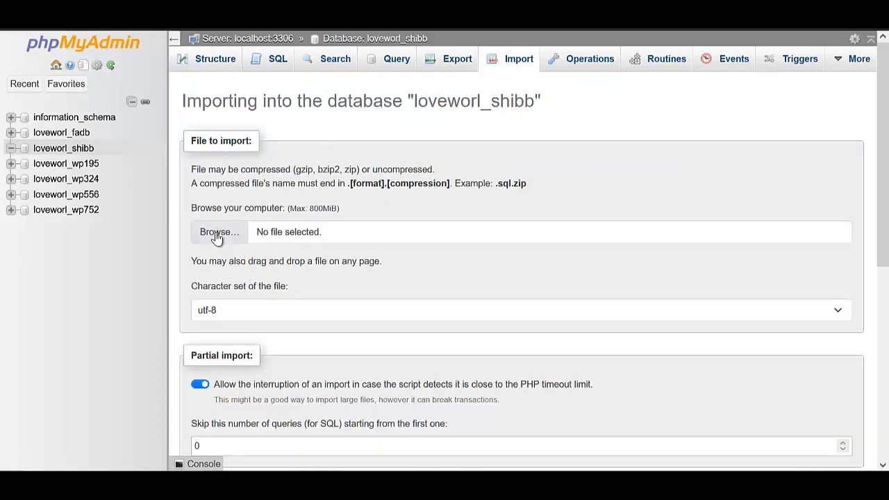
# Import CRESTCOURIER/crestcourier/DATABASE/database.sql and view the settings table.
pyautogui.click(215, 233)
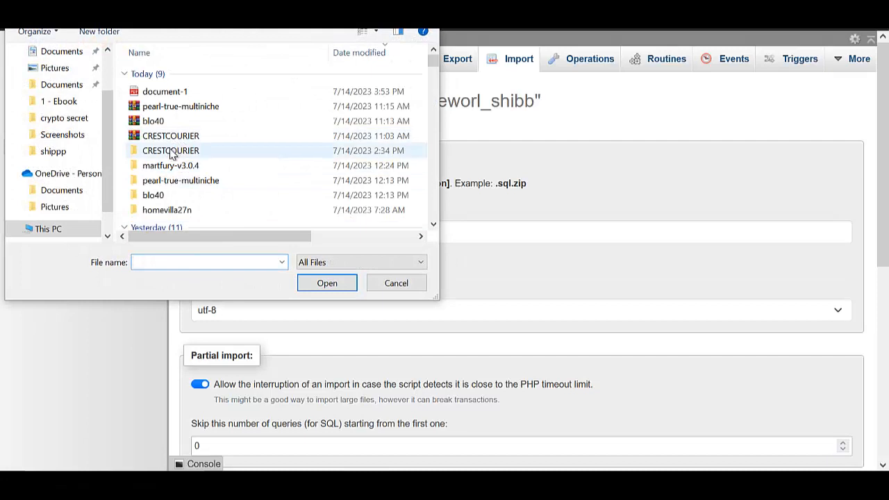
pyautogui.doubleClick(171, 151)
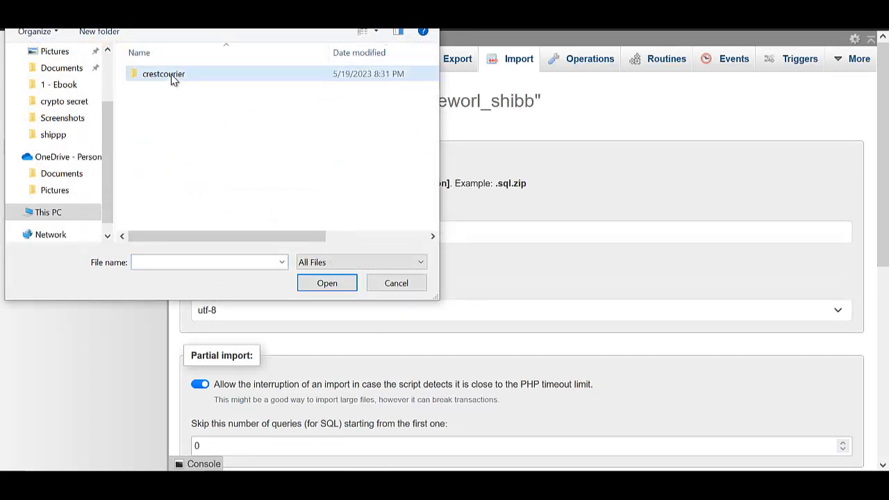
pyautogui.doubleClick(172, 77)
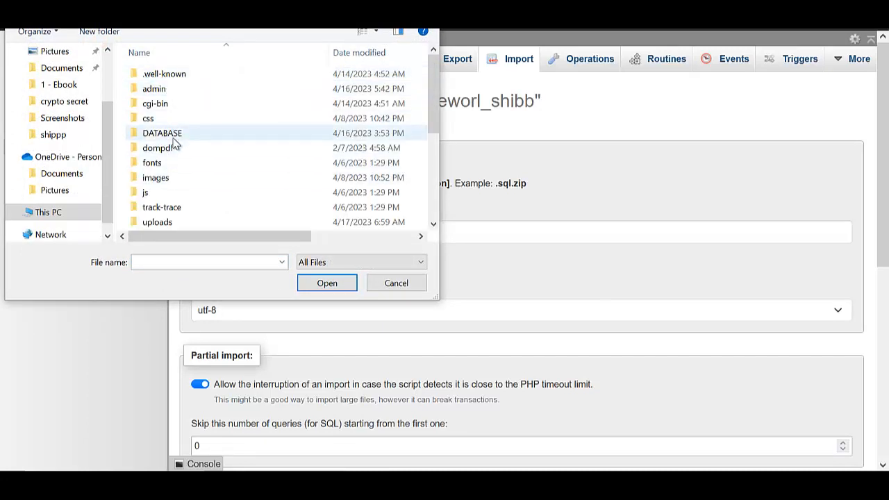
pyautogui.doubleClick(193, 139)
pyautogui.click(175, 78)
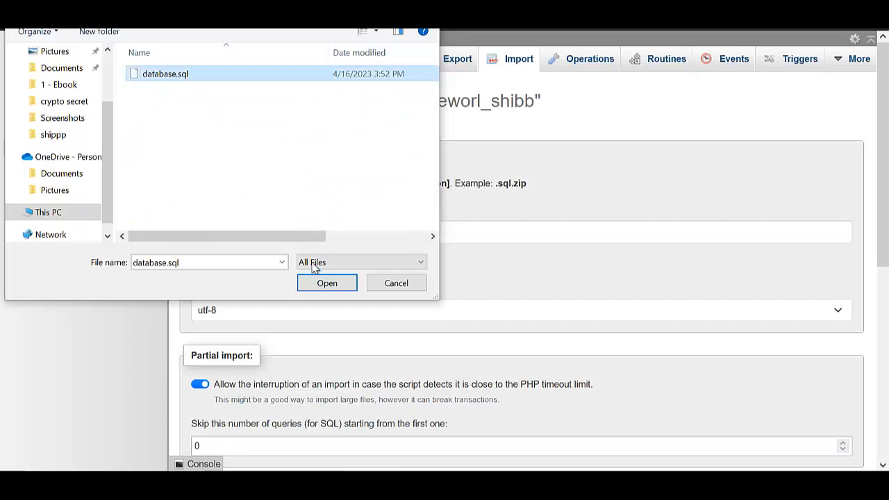
pyautogui.click(327, 283)
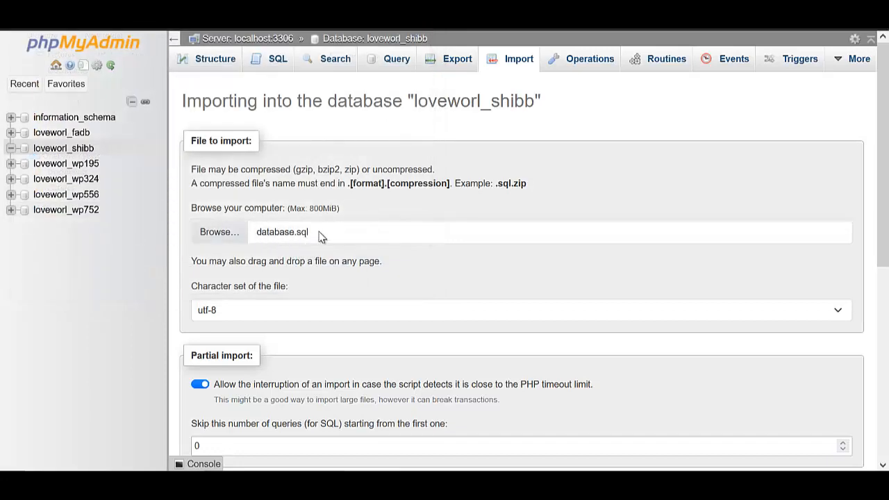
pyautogui.scroll(-5, 240, 298)
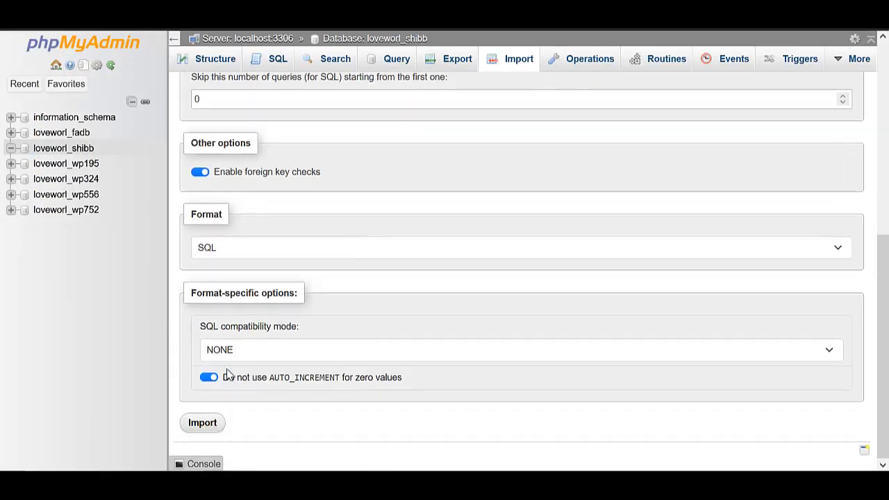
pyautogui.click(207, 425)
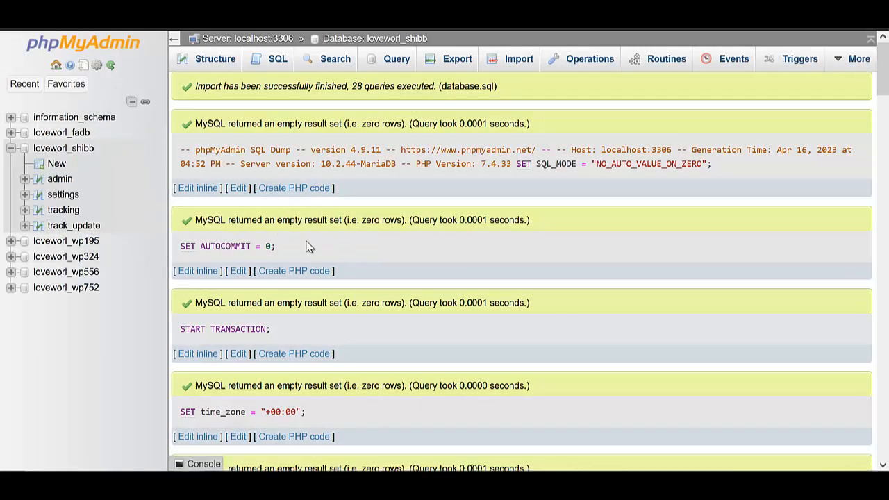
pyautogui.click(63, 198)
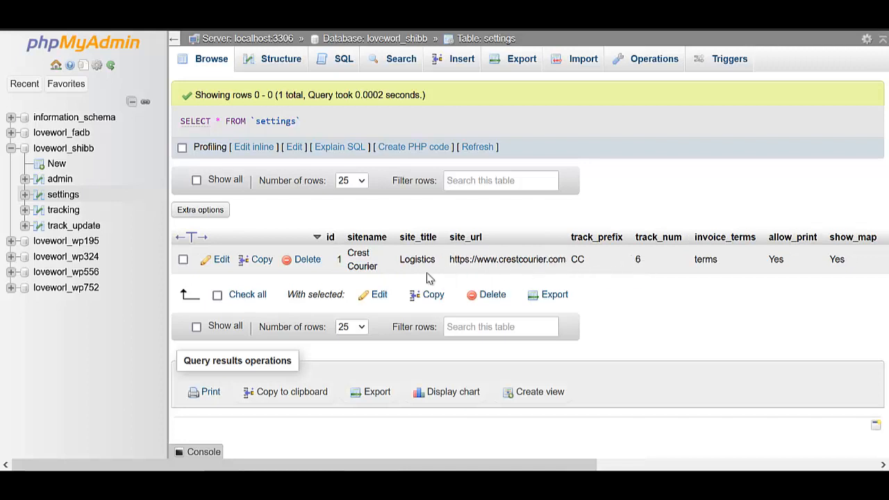
# Edit the settings row and delete the old sitename 'Crest Courier'.
pyautogui.click(218, 263)
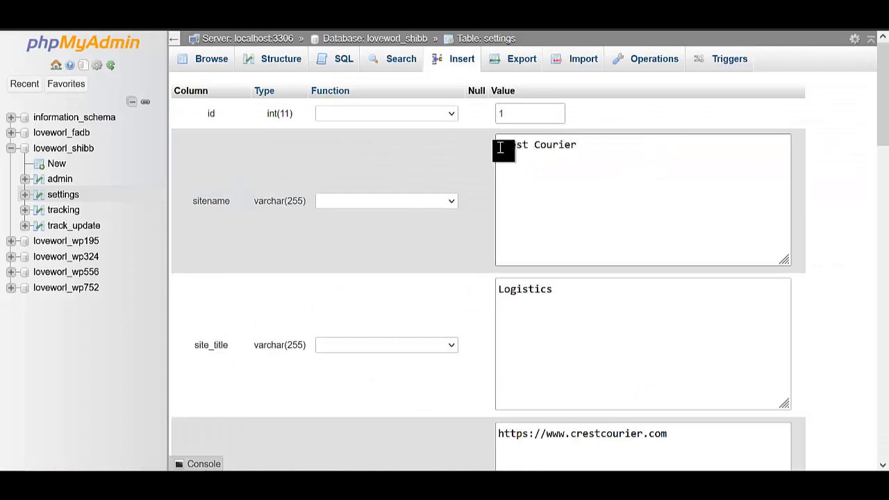
pyautogui.moveTo(497, 145); pyautogui.dragTo(620, 147)
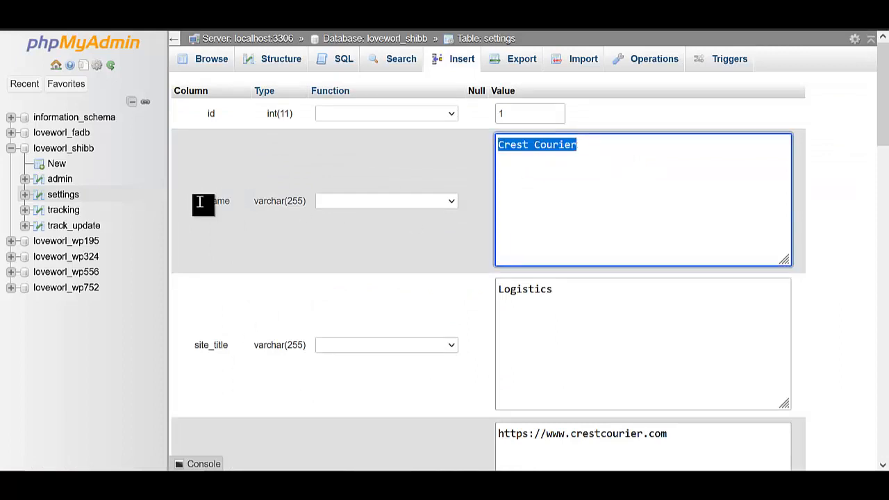
pyautogui.click(601, 154)
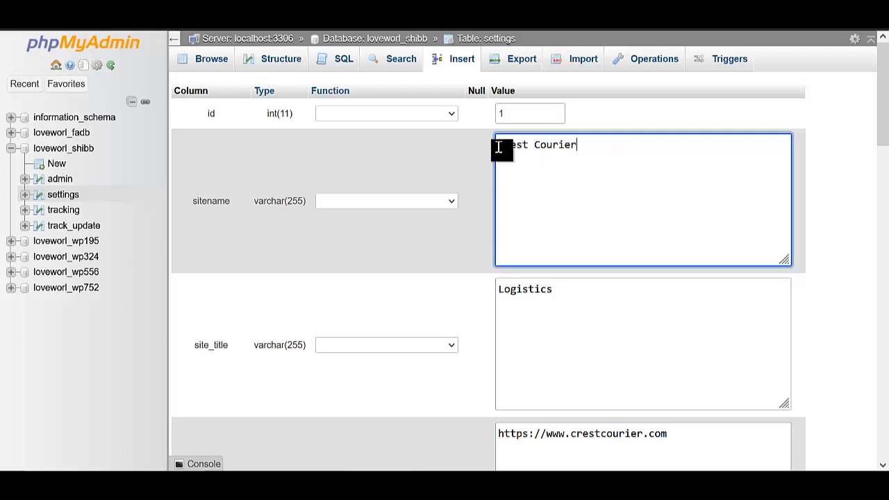
pyautogui.moveTo(500, 146); pyautogui.dragTo(597, 150)
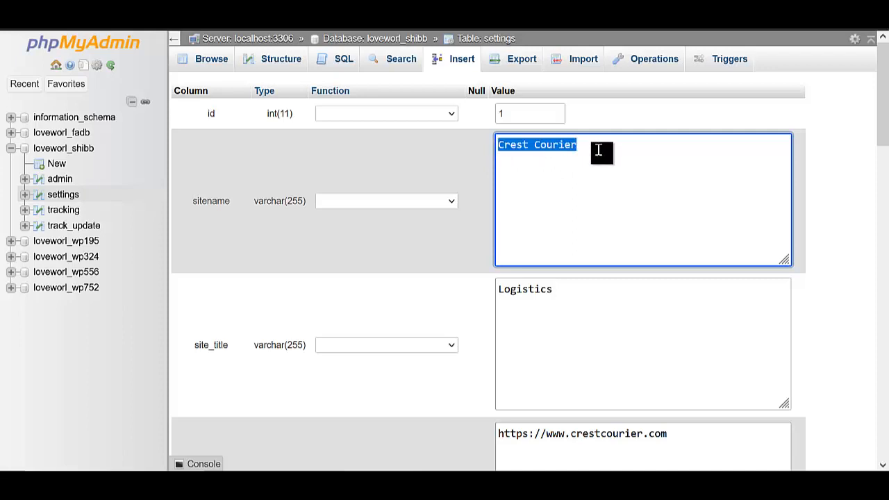
pyautogui.press('BackSpace')
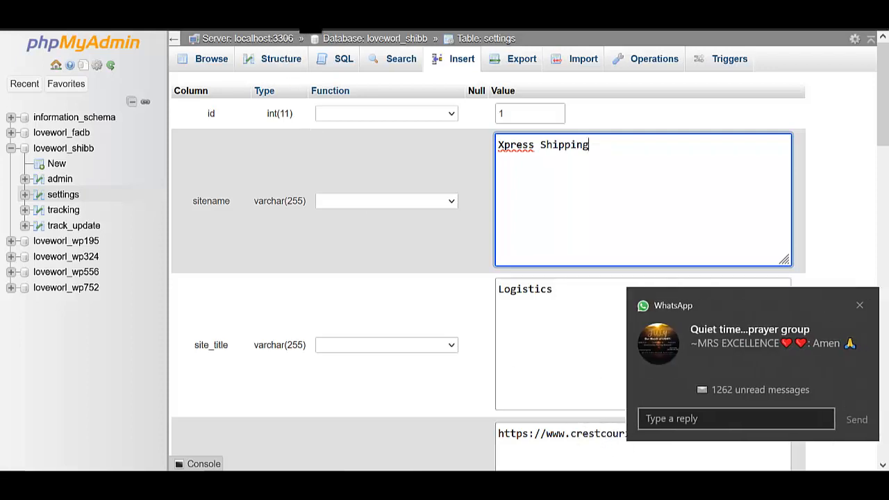
pyautogui.click(859, 304)
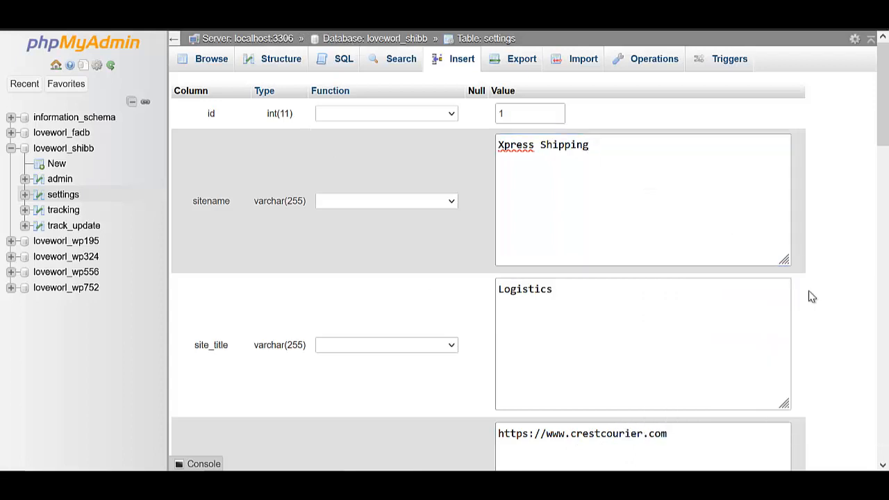
pyautogui.click(316, 26)
pyautogui.click(231, 23)
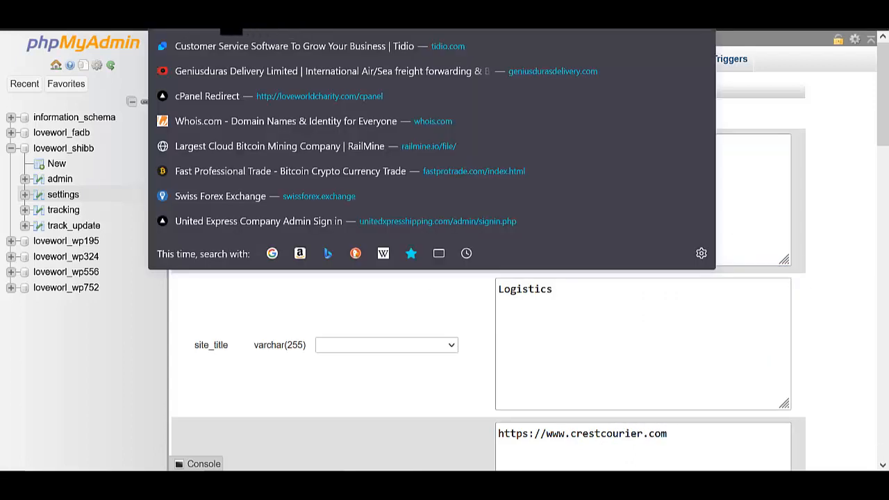
pyautogui.rightClick(243, 28)
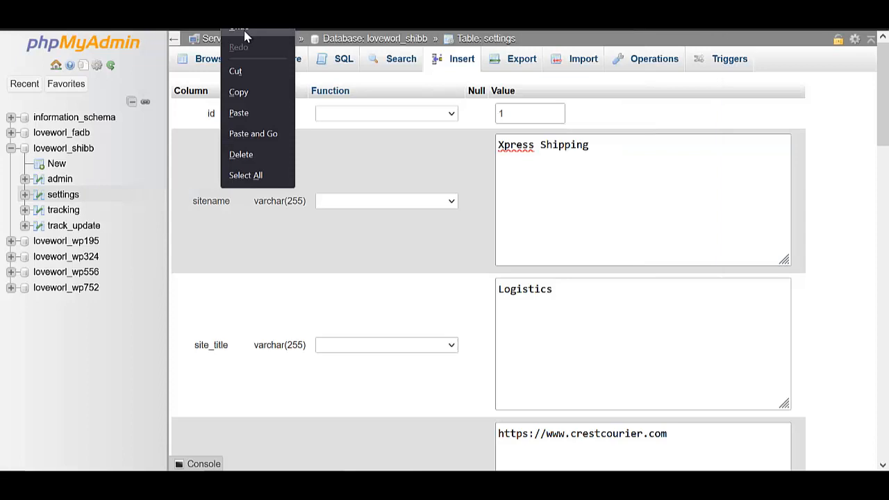
pyautogui.click(248, 98)
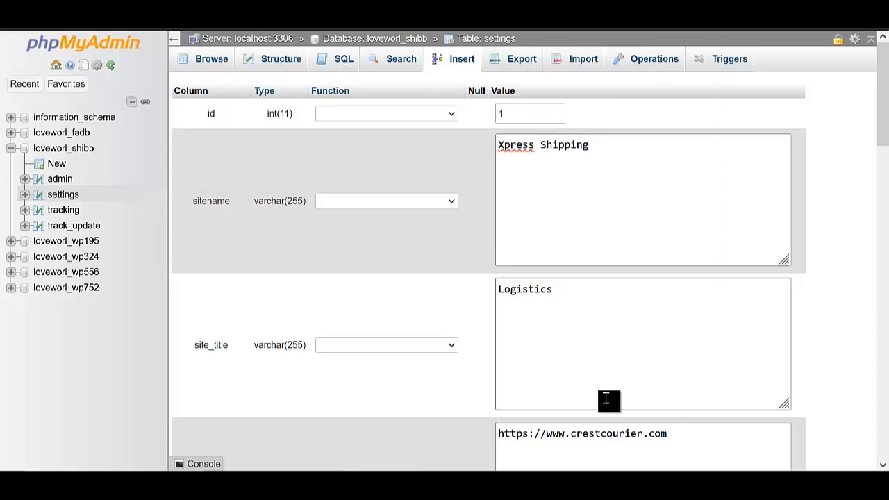
pyautogui.scroll(-3, 607, 400)
pyautogui.click(675, 209)
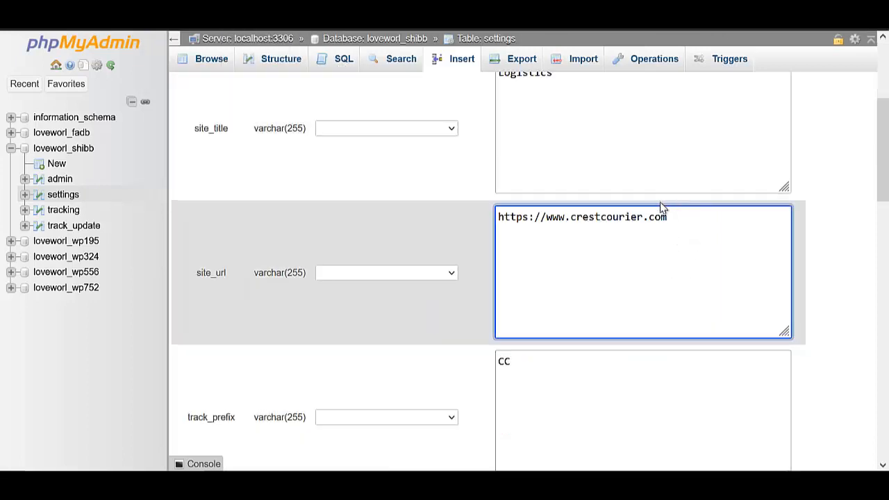
pyautogui.write('https://loveworldcharity.com')
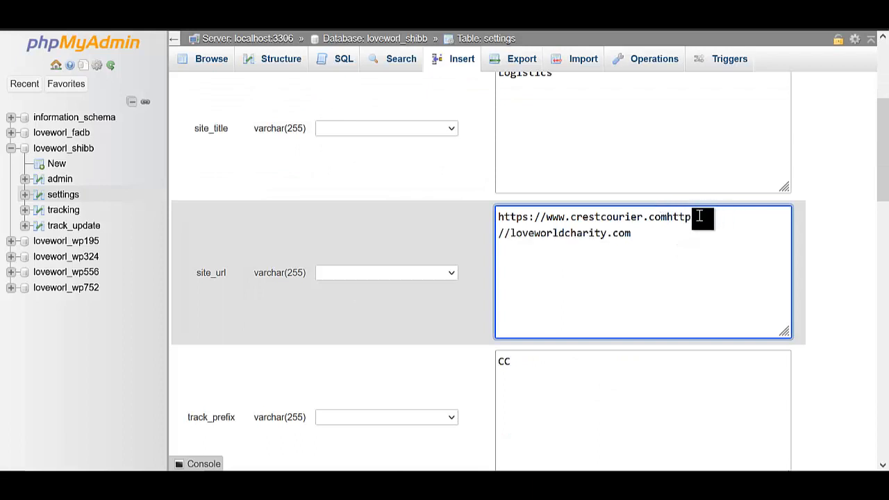
pyautogui.hotkey('ctrl', 'a')
pyautogui.write('https://loveworldcharity.com')
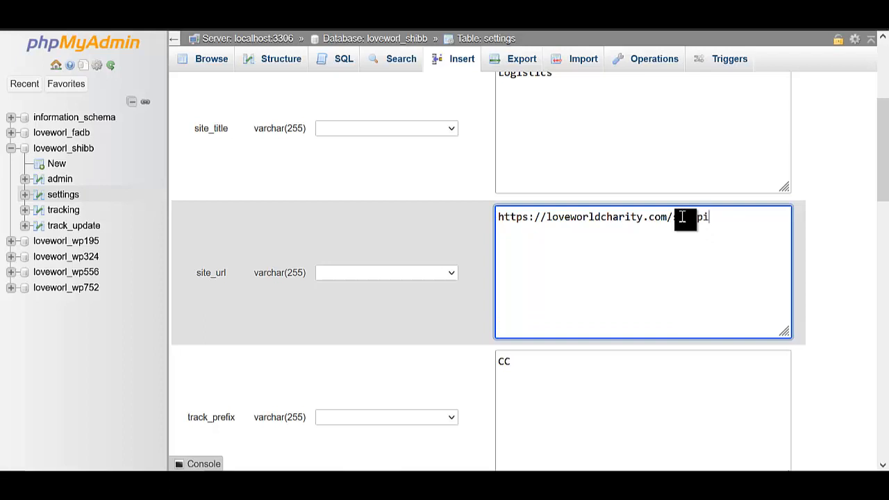
# Change the contact email's domain to loveworldcharity.com, save the row, and view the admin table.
pyautogui.scroll(-6, 631, 282)
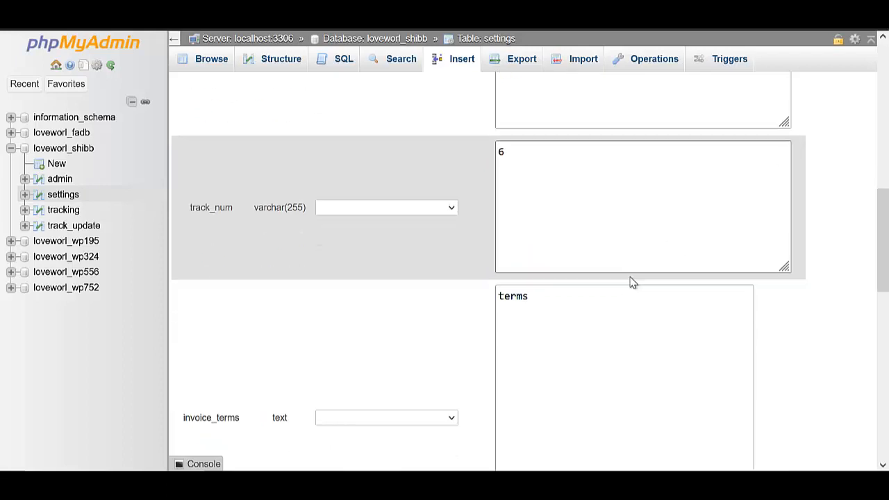
pyautogui.scroll(-1, 566, 278)
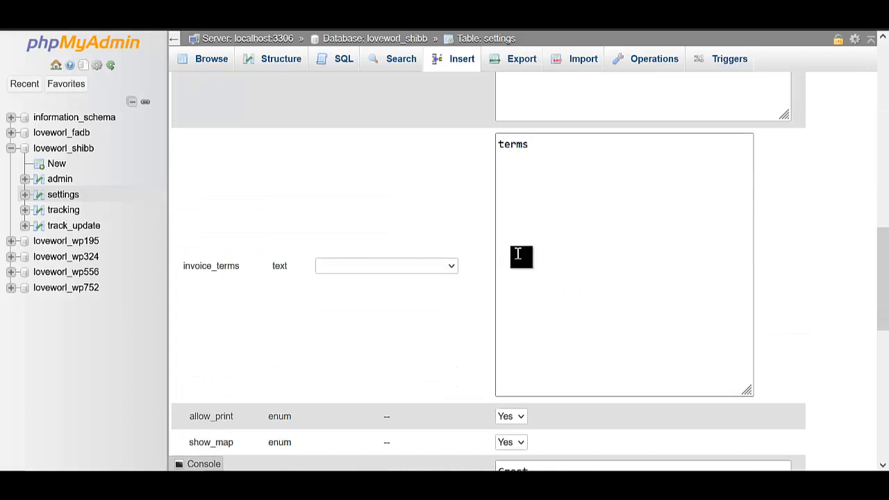
pyautogui.scroll(-4, 531, 277)
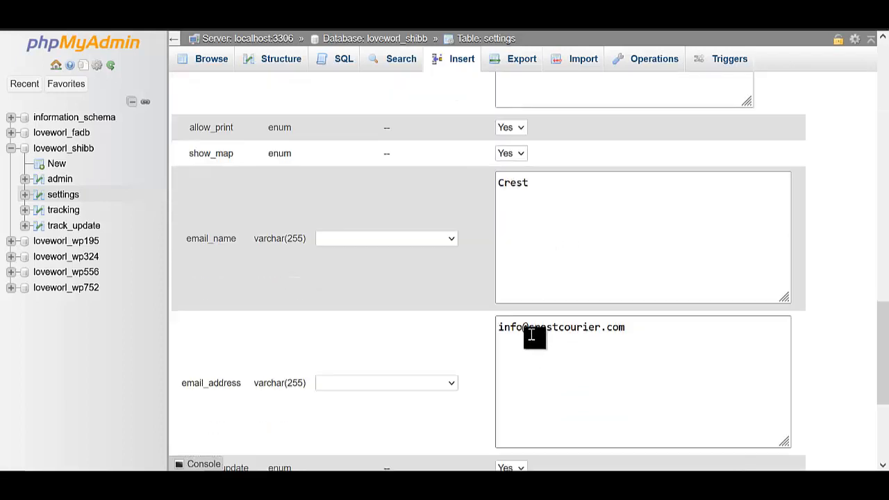
pyautogui.doubleClick(579, 332)
pyautogui.write('https://loveworldcharity.com')
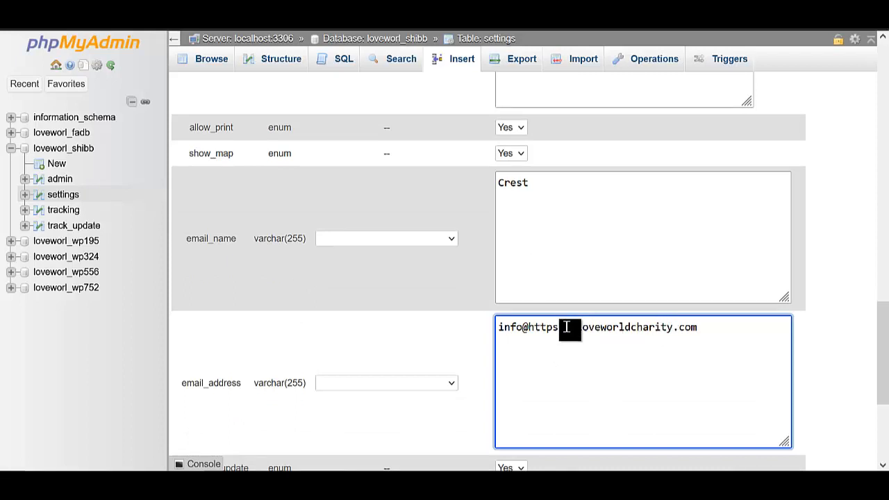
pyautogui.click(858, 280)
pyautogui.press('BackSpace')
pyautogui.press('BackSpace')
pyautogui.press('BackSpace')
pyautogui.press('BackSpace')
pyautogui.press('BackSpace')
pyautogui.press('BackSpace')
pyautogui.press('BackSpace')
pyautogui.press('BackSpace')
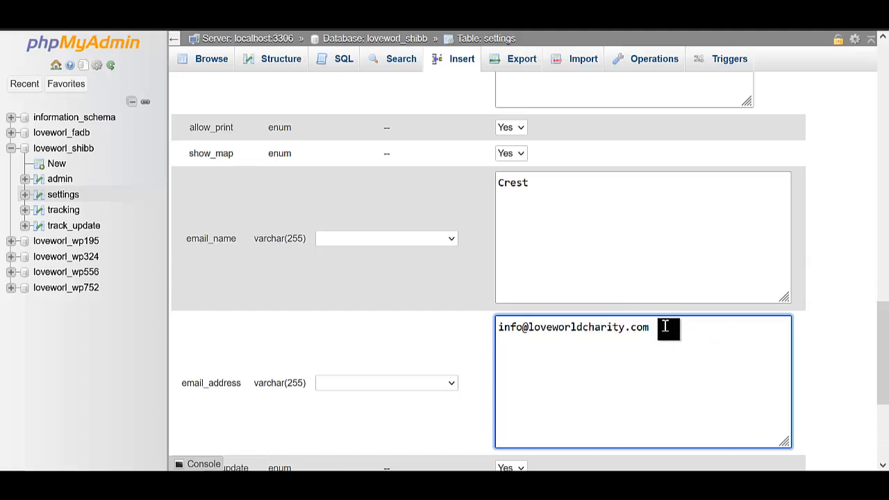
pyautogui.scroll(-3, 631, 341)
pyautogui.click(786, 306)
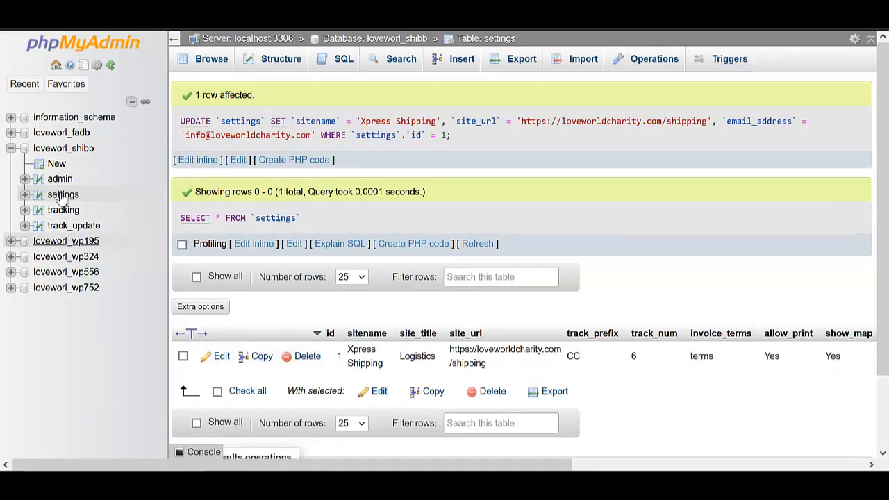
pyautogui.click(60, 181)
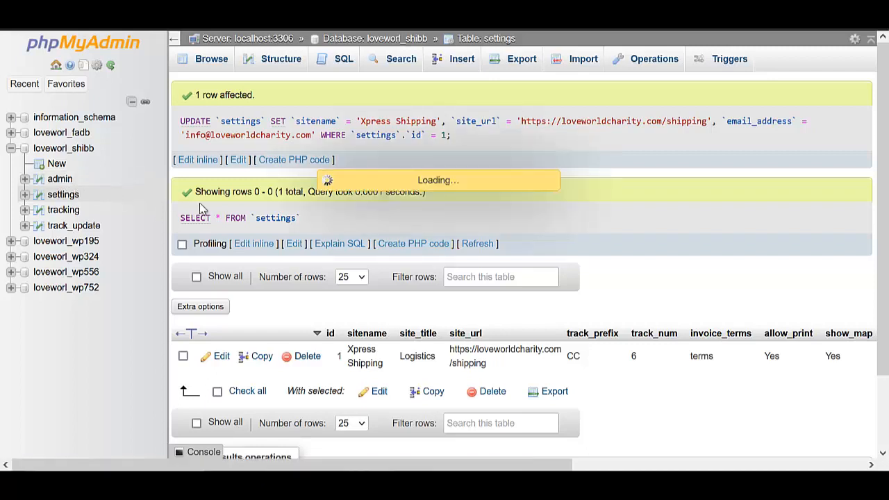
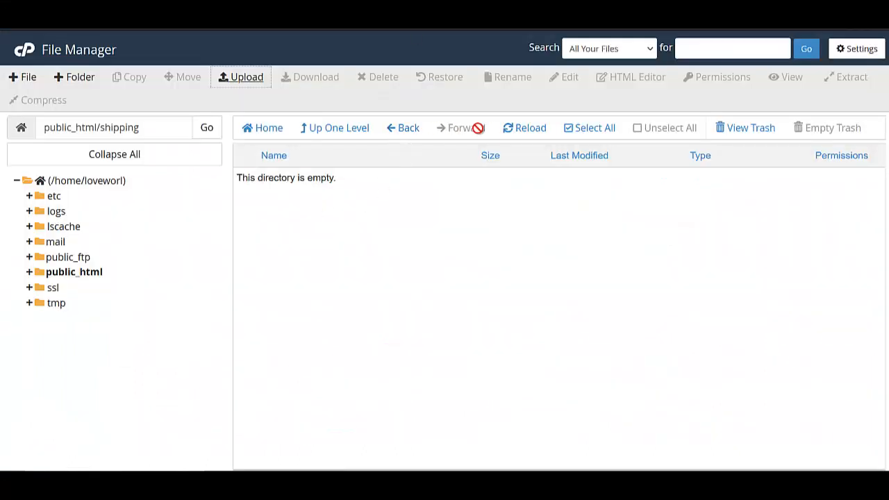
# Extract CRESTCOURIER.zip into public_html/shipping and refresh to show the new crestcourier folder.
pyautogui.click(536, 133)
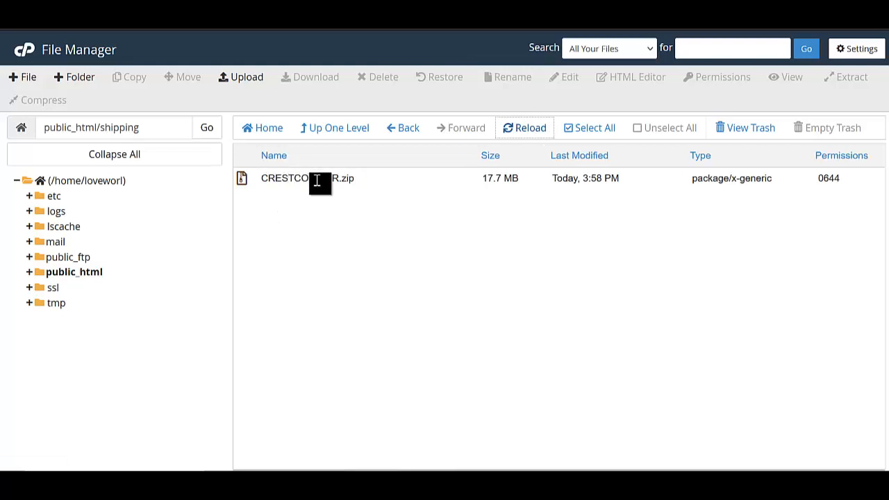
pyautogui.rightClick(362, 182)
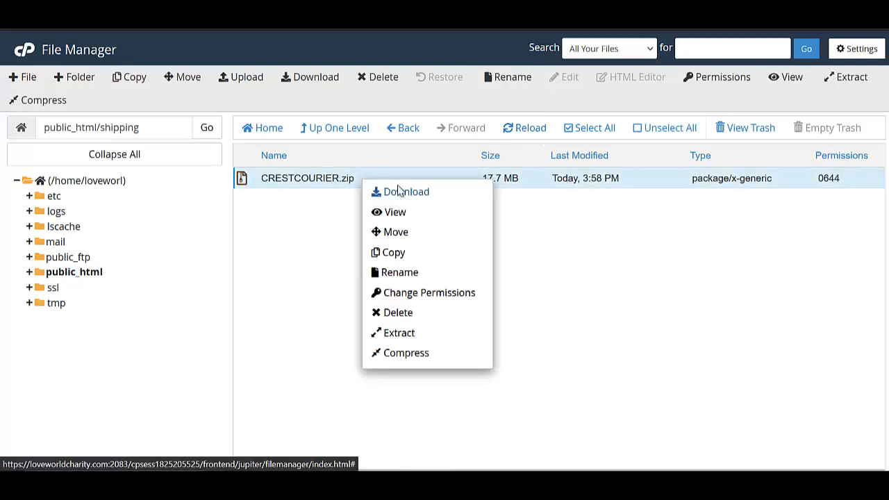
pyautogui.click(400, 333)
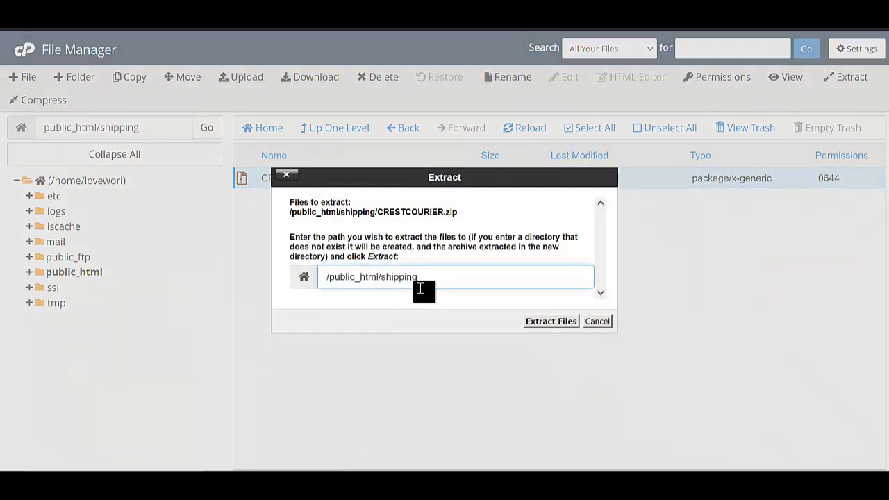
pyautogui.click(529, 323)
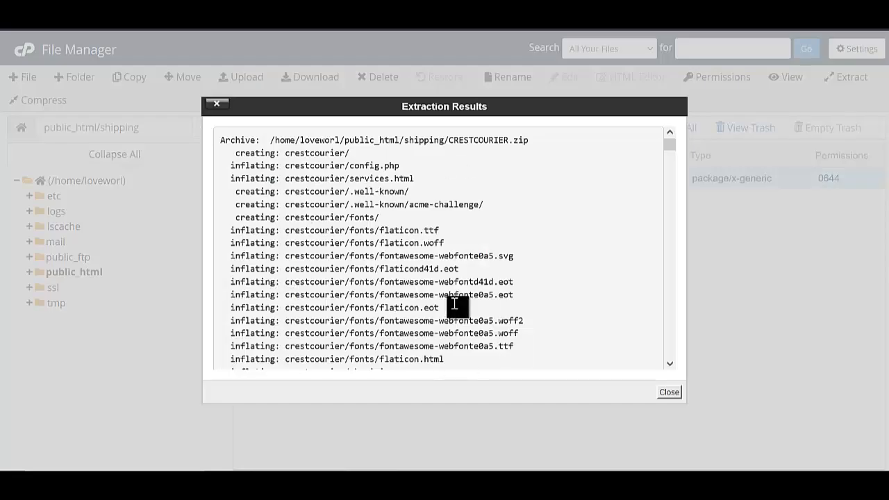
pyautogui.click(668, 392)
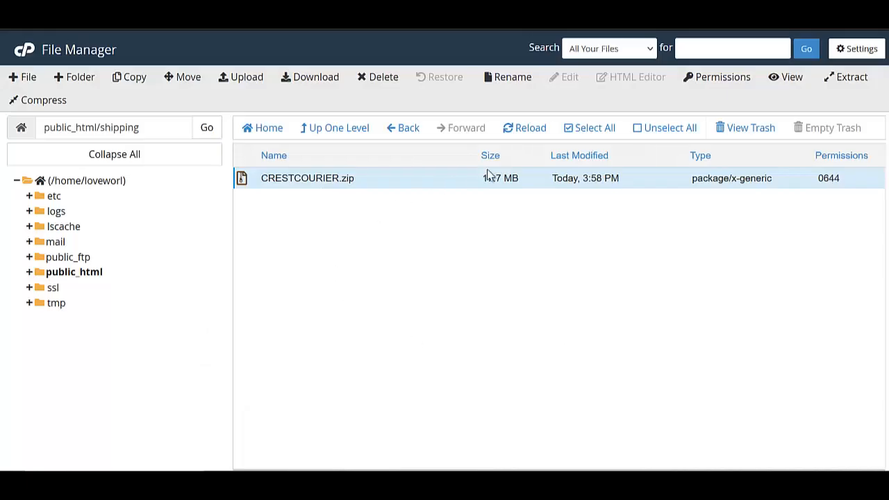
pyautogui.click(529, 131)
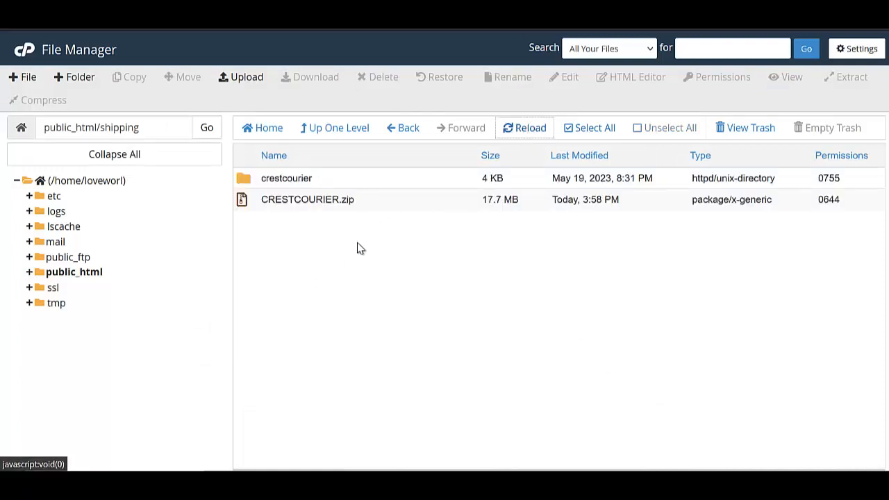
# Select all contents of the crestcourier folder and move them up to /public_html/shipping.
pyautogui.doubleClick(332, 182)
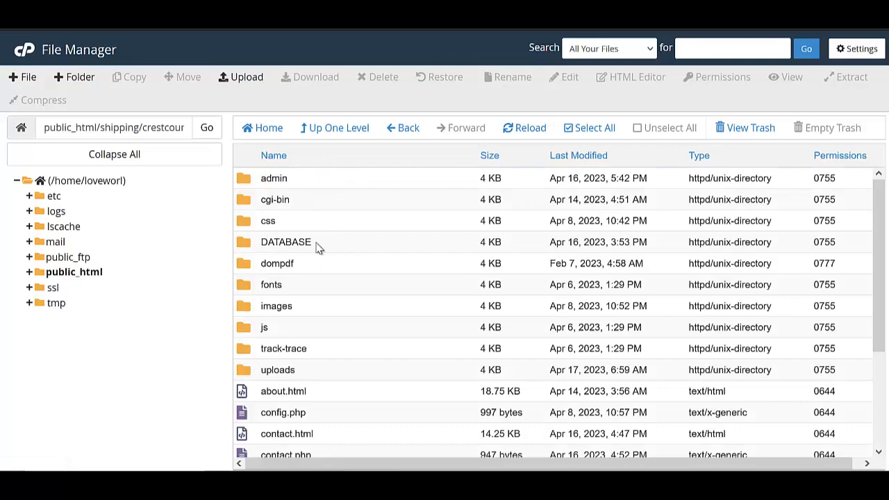
pyautogui.scroll(-3, 312, 250)
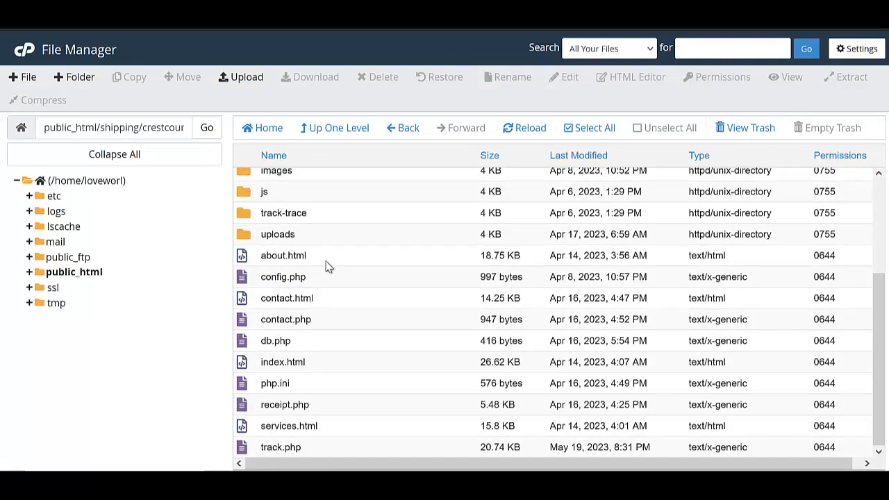
pyautogui.scroll(3, 347, 271)
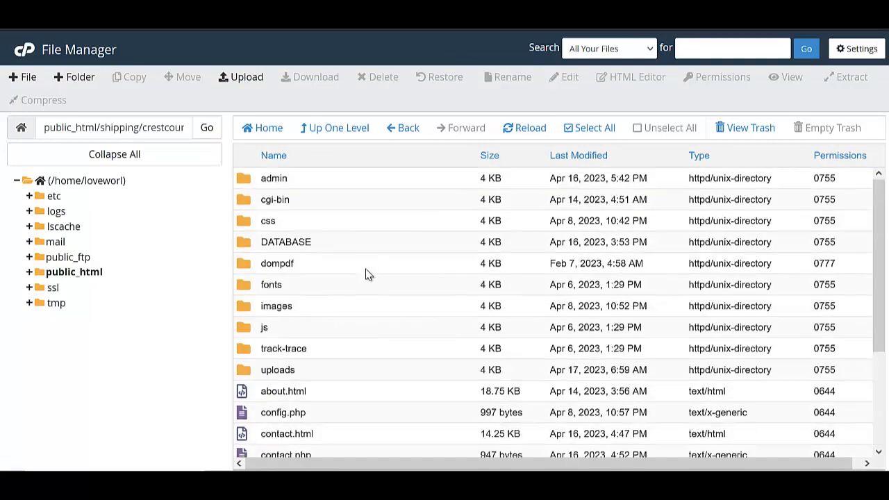
pyautogui.click(591, 130)
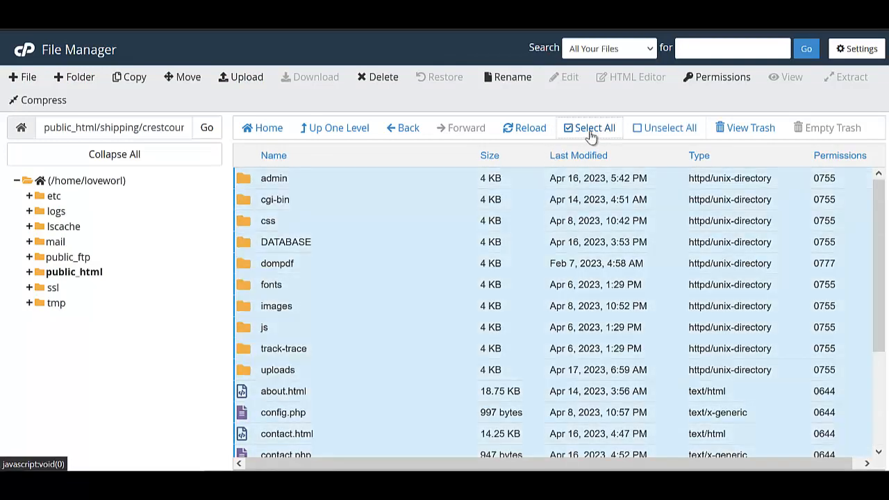
pyautogui.click(191, 80)
pyautogui.moveTo(473, 323); pyautogui.dragTo(459, 321)
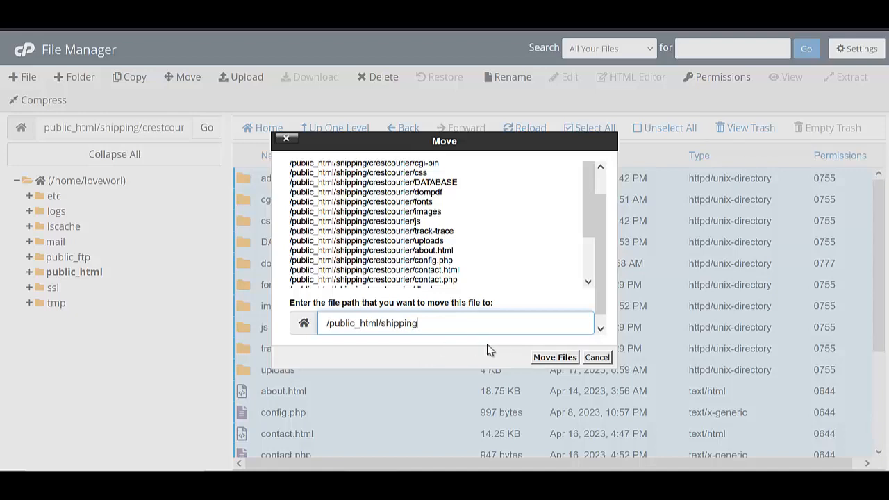
pyautogui.click(556, 358)
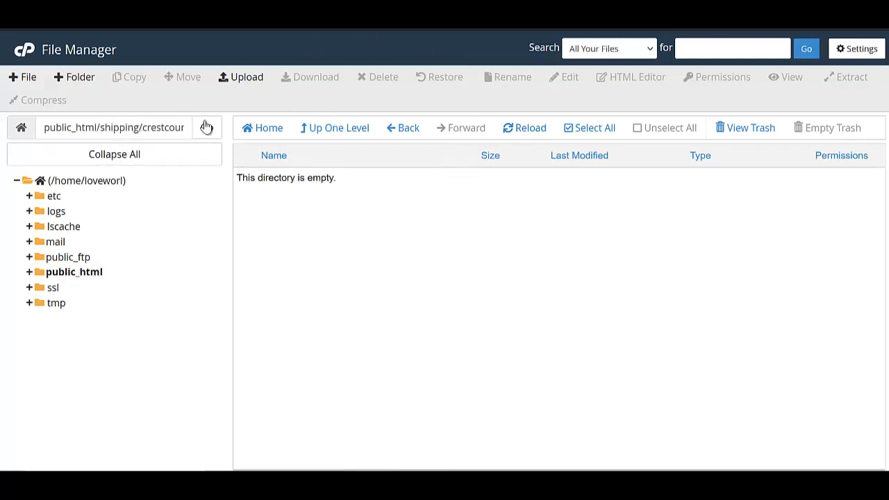
pyautogui.moveTo(139, 127); pyautogui.dragTo(104, 127)
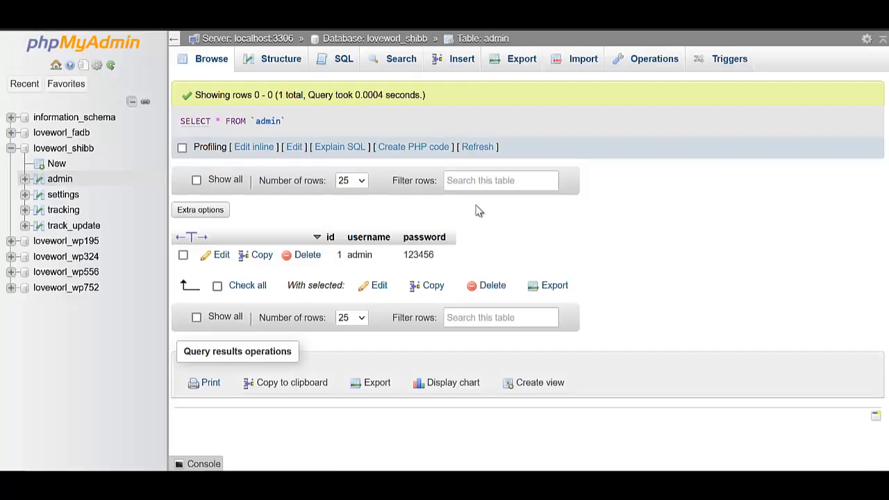
# Open the settings table's row for editing and select the whole site_url value.
pyautogui.click(64, 195)
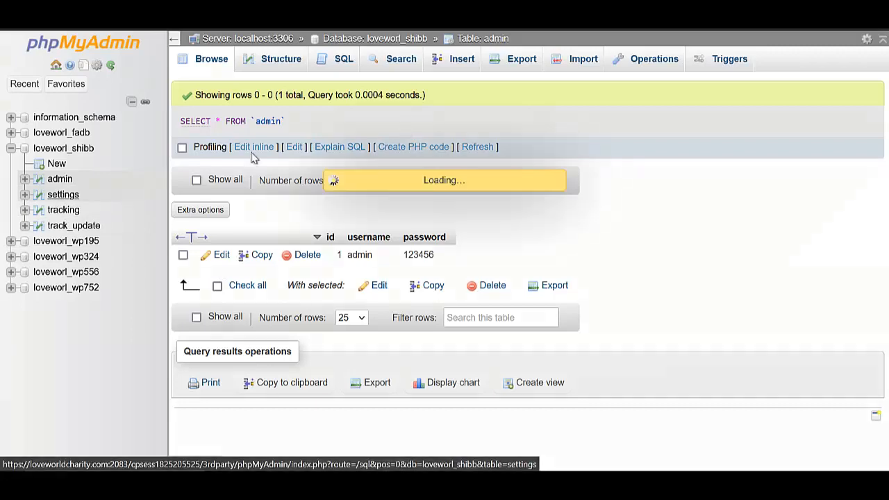
pyautogui.click(854, 310)
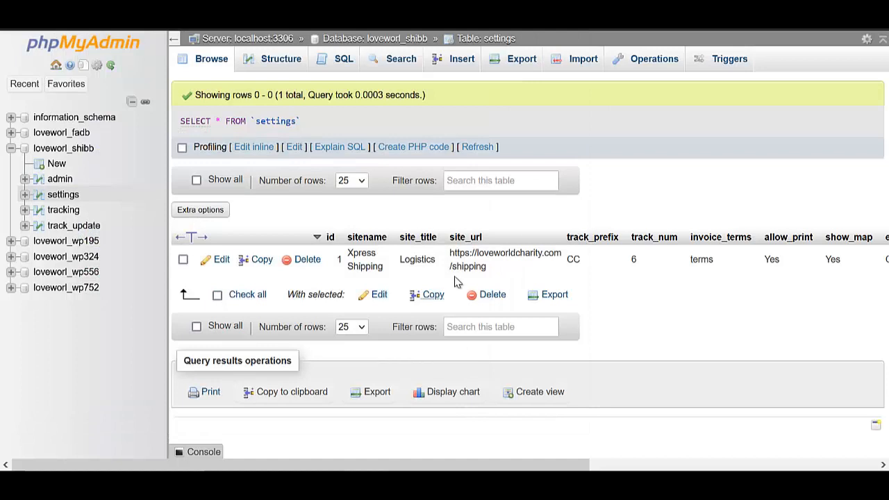
pyautogui.click(219, 259)
pyautogui.scroll(-3, 595, 404)
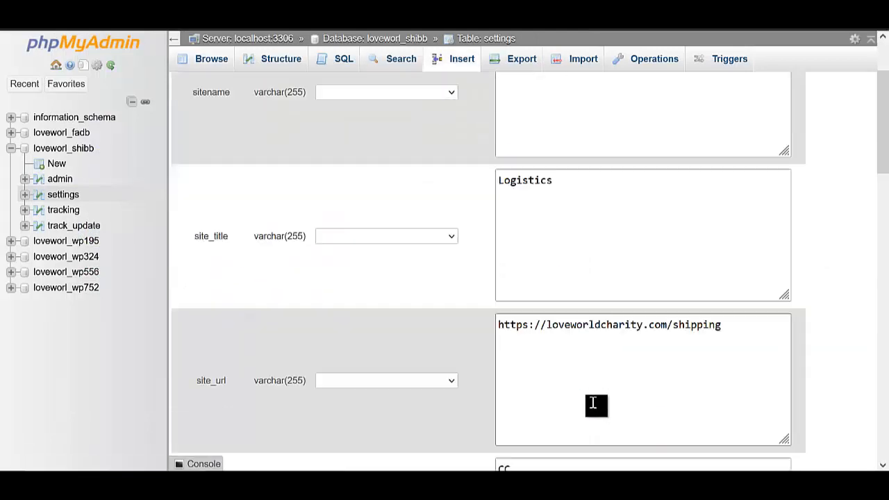
pyautogui.click(732, 292)
pyautogui.hotkey('ctrl', 'a')
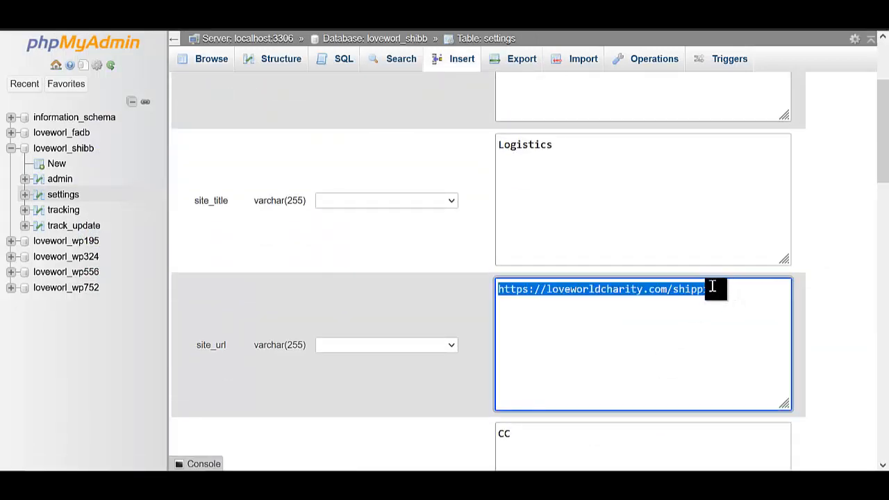
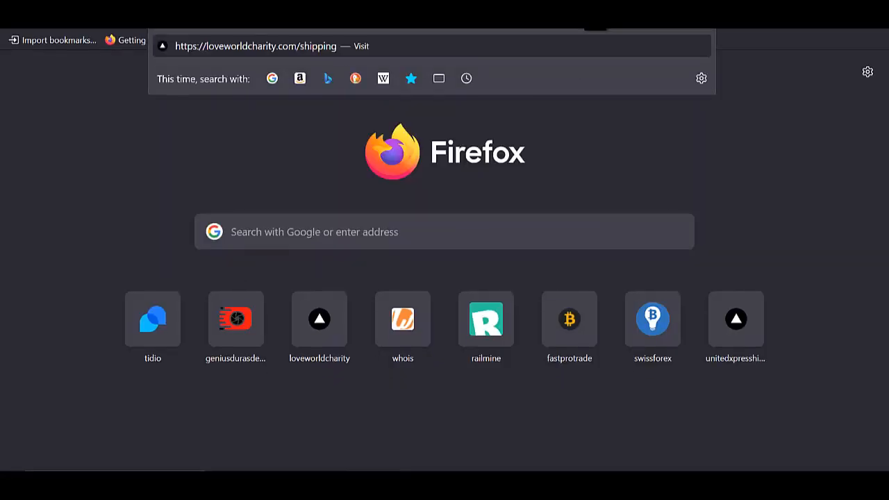
# Load loveworldcharity.com/shipping and scroll through the Crest Courier home page from hero to footer.
pyautogui.press('Return')
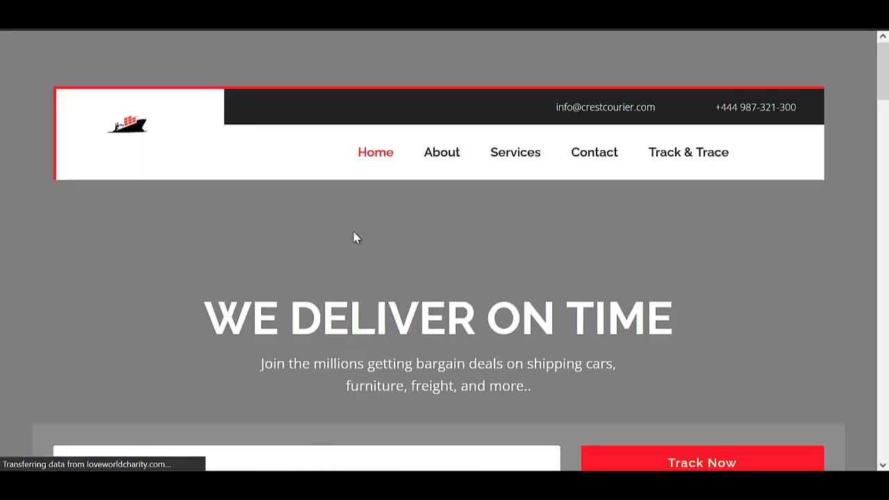
pyautogui.scroll(-8, 359, 258)
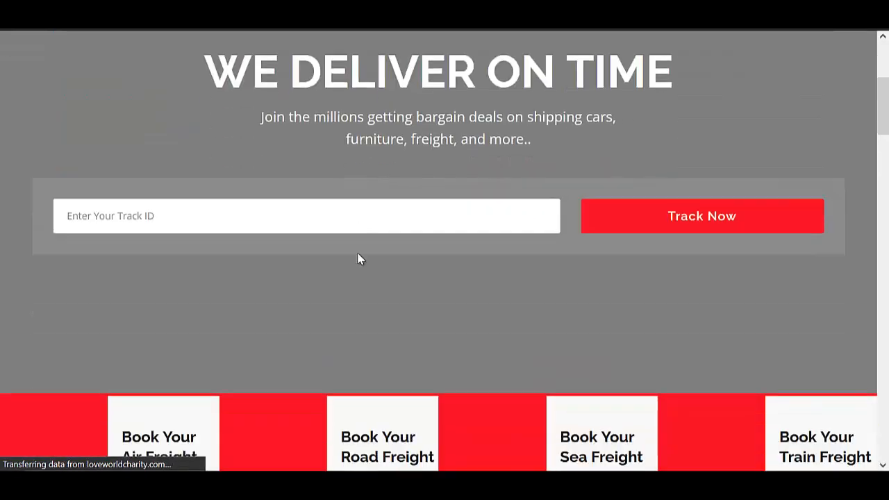
pyautogui.scroll(3, 357, 258)
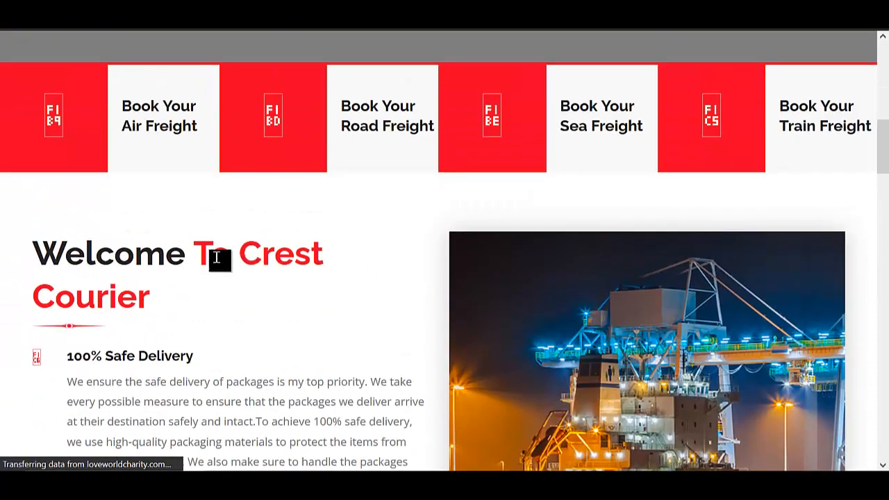
pyautogui.scroll(6, 301, 254)
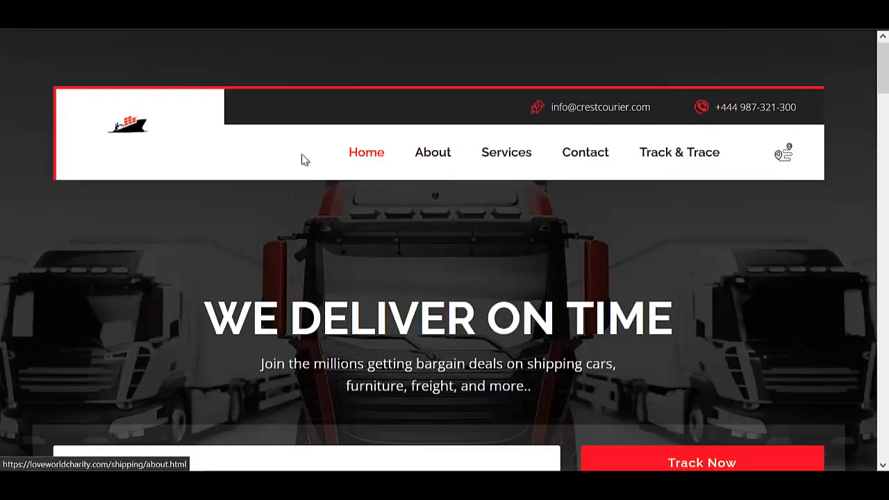
pyautogui.scroll(-2, 883, 209)
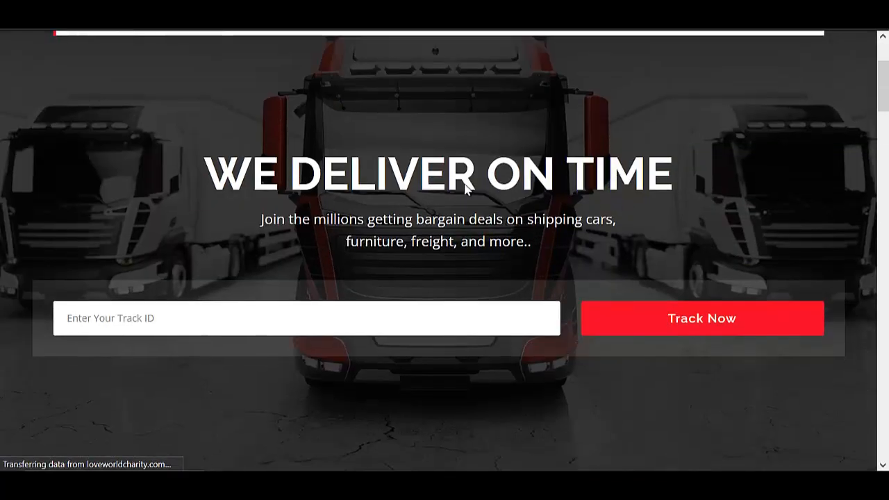
pyautogui.scroll(2, 353, 202)
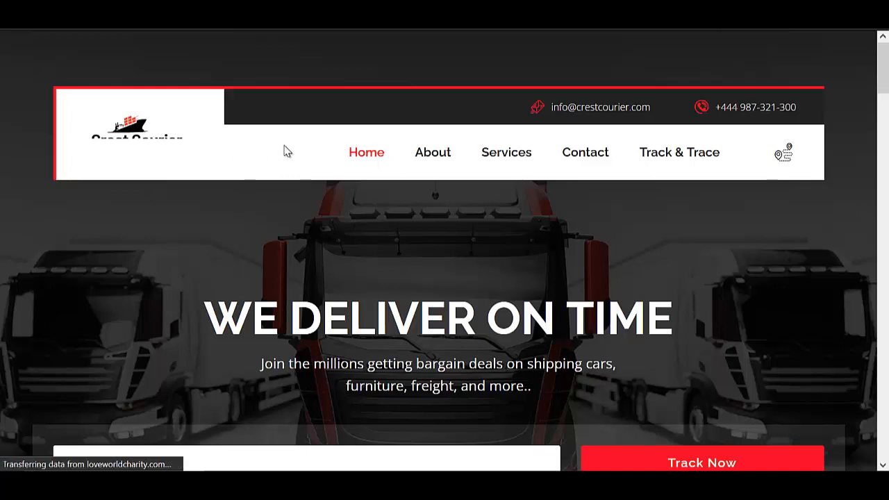
pyautogui.scroll(-1, 284, 150)
pyautogui.scroll(1, 289, 127)
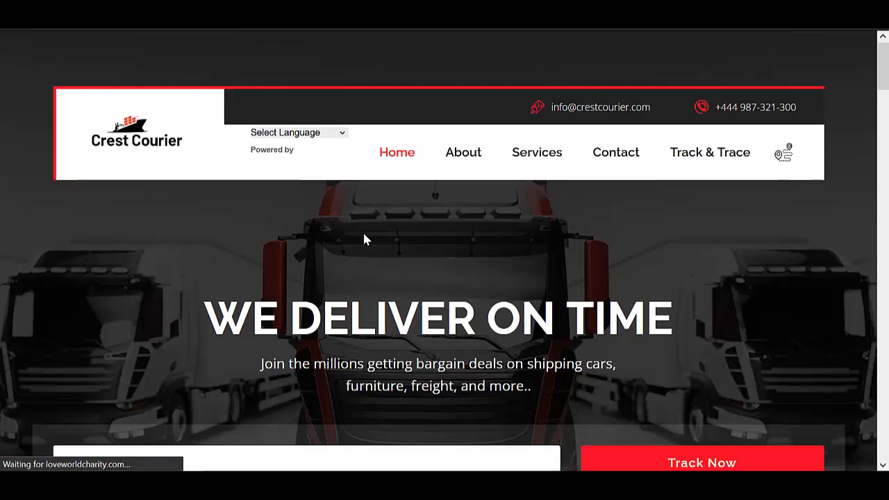
pyautogui.scroll(-4, 440, 221)
pyautogui.scroll(4, 386, 232)
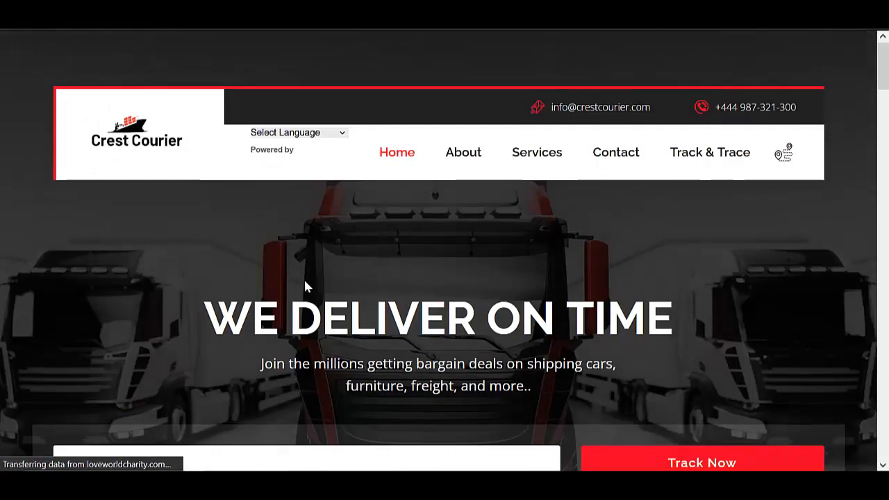
pyautogui.scroll(-5, 386, 218)
pyautogui.scroll(4, 387, 224)
pyautogui.scroll(-8, 386, 232)
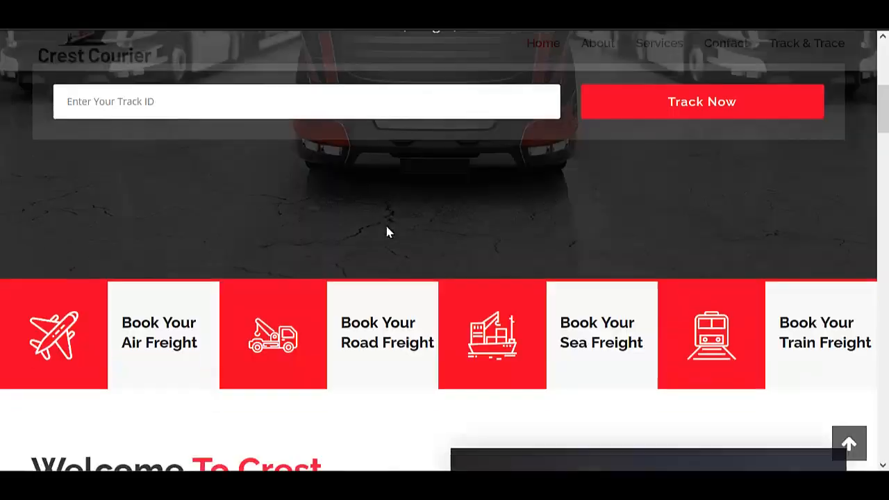
pyautogui.scroll(-10, 388, 229)
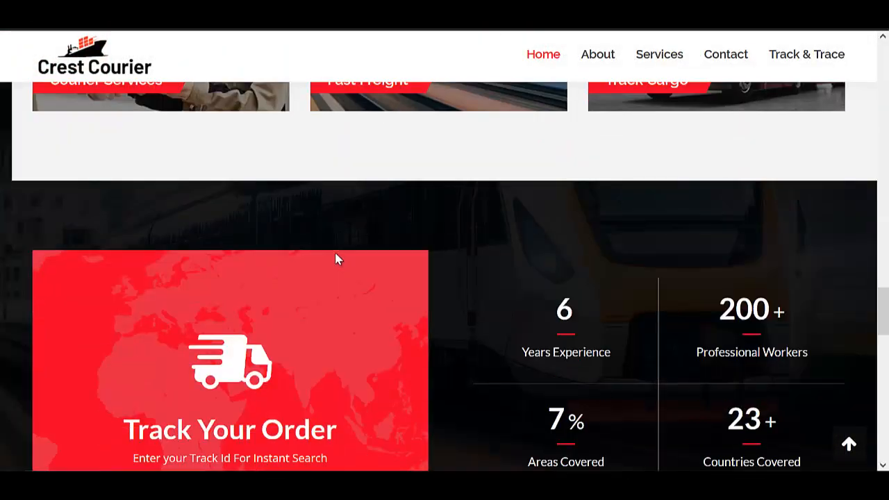
pyautogui.scroll(-2, 336, 257)
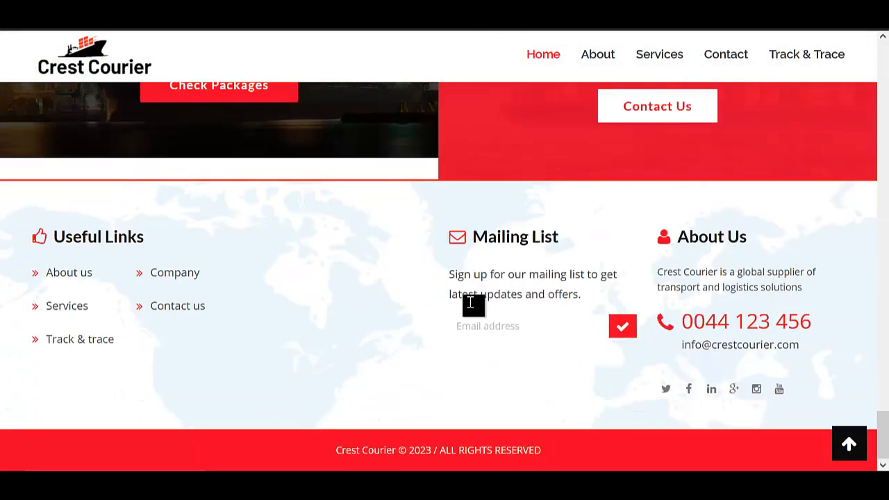
pyautogui.scroll(15, 421, 385)
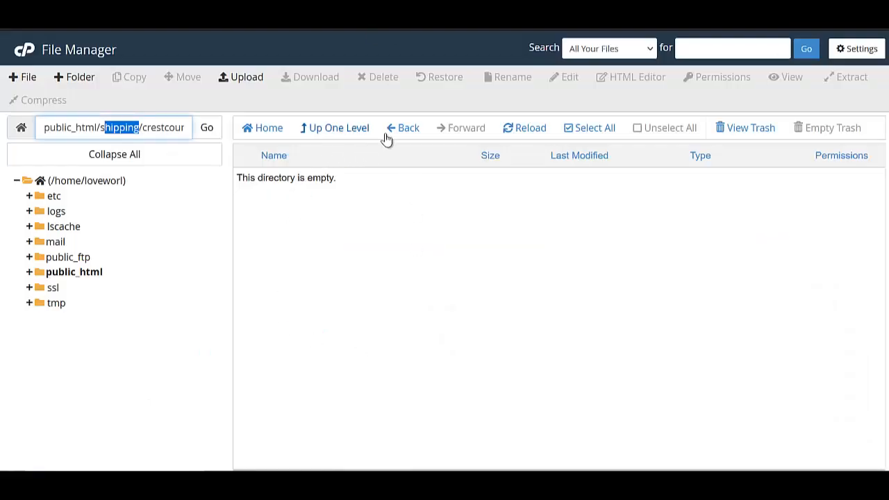
# Return to public_html/shipping and open config.php in the code editor.
pyautogui.click(521, 133)
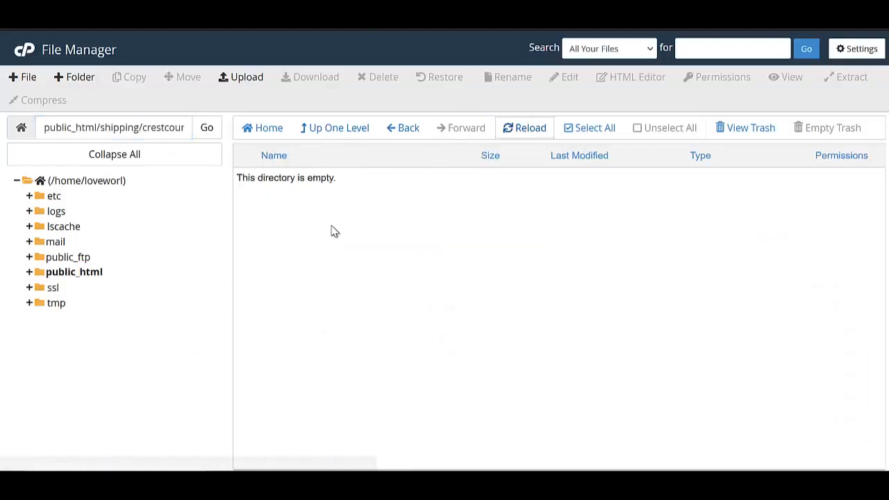
pyautogui.click(337, 130)
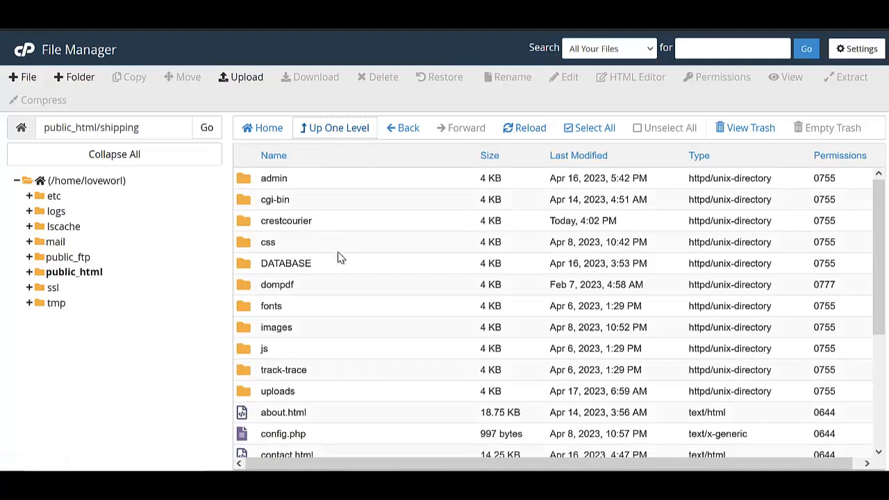
pyautogui.scroll(-3, 323, 271)
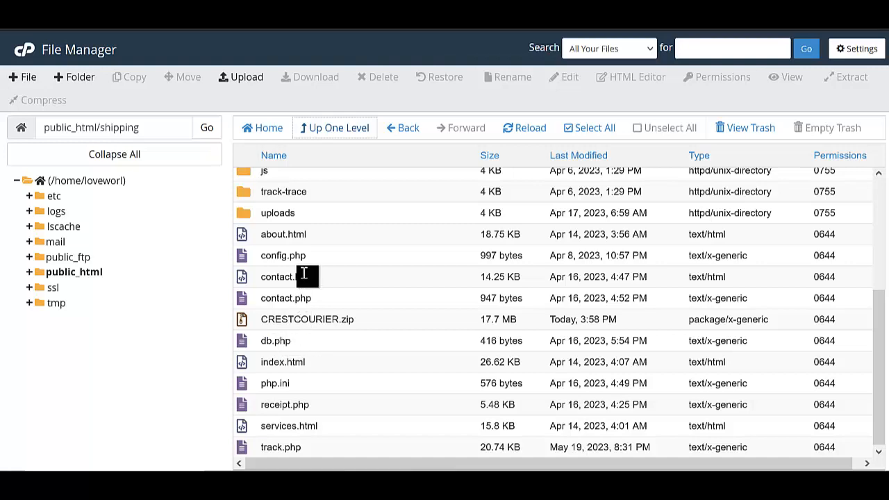
pyautogui.rightClick(334, 259)
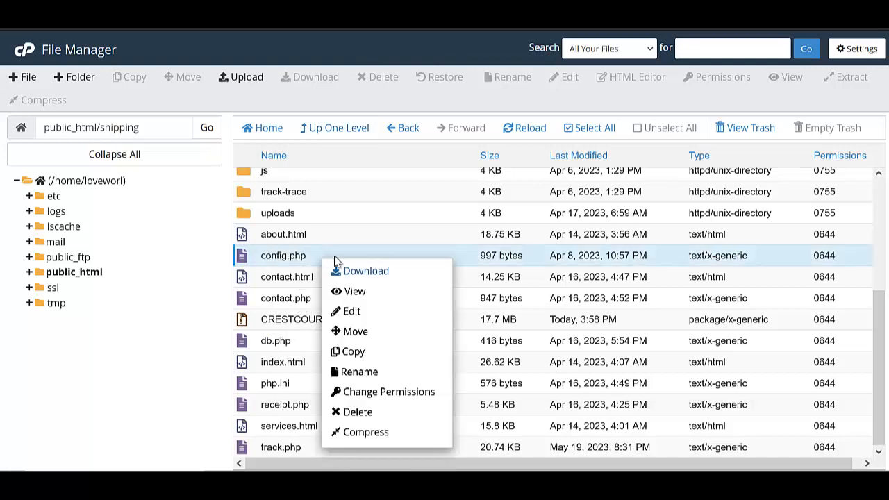
pyautogui.click(350, 311)
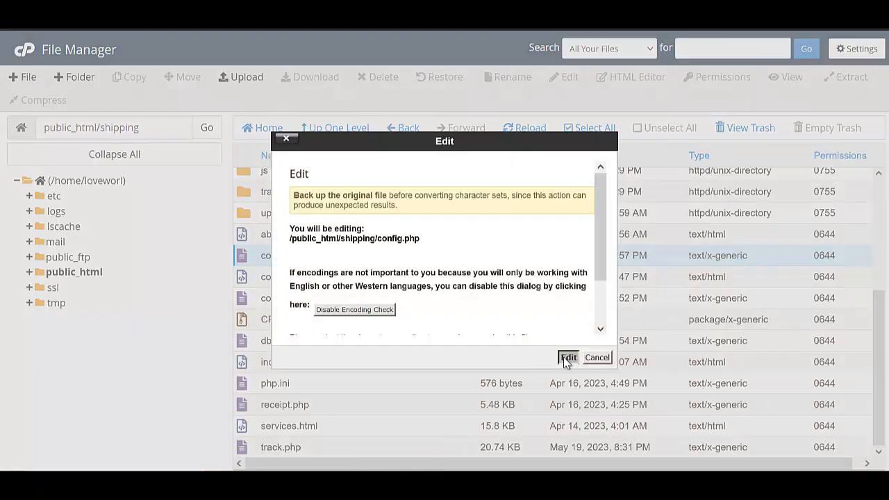
pyautogui.click(568, 358)
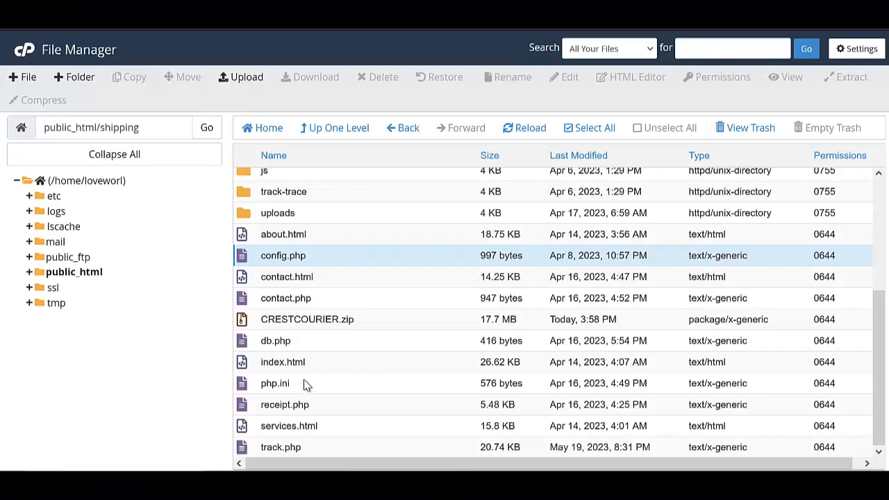
# Open db.php from the same folder in the code editor.
pyautogui.rightClick(304, 340)
pyautogui.click(342, 328)
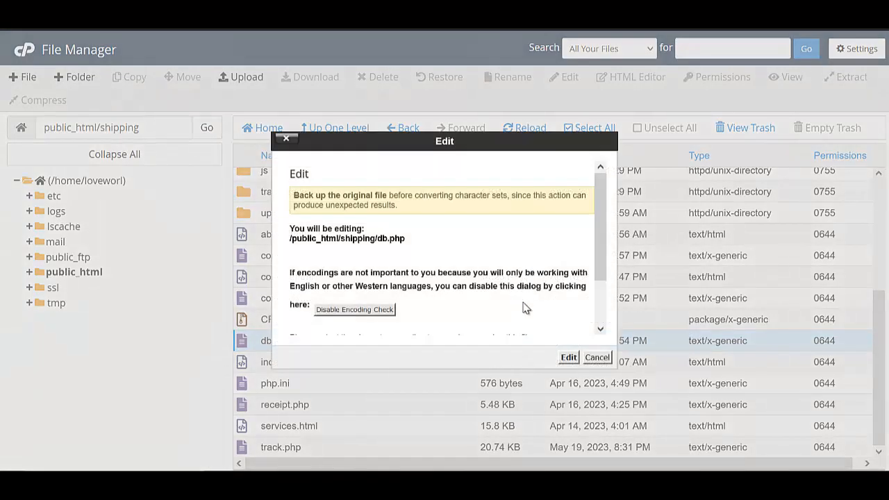
pyautogui.click(568, 357)
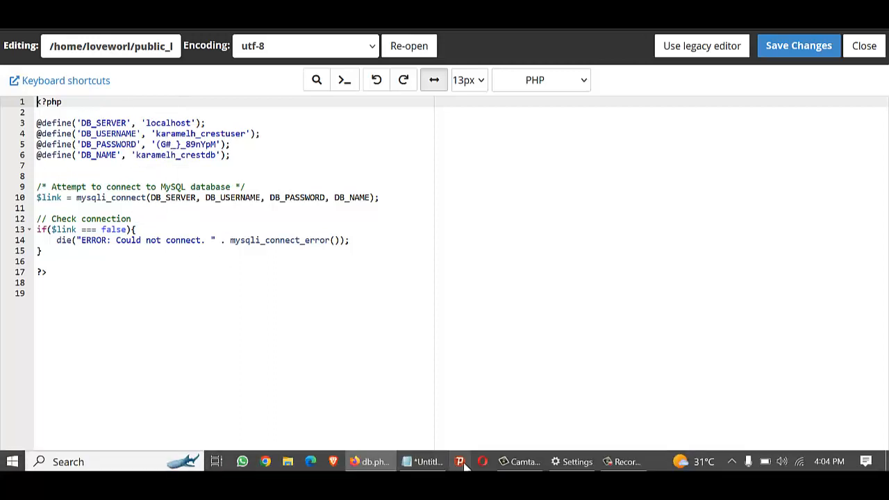
# Copy the new database user name from the credentials notes.
pyautogui.click(423, 460)
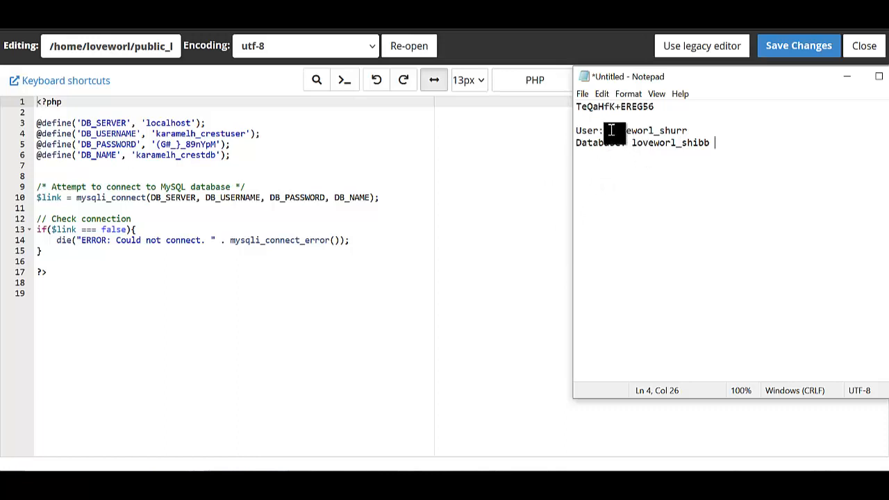
pyautogui.moveTo(615, 131); pyautogui.dragTo(687, 133)
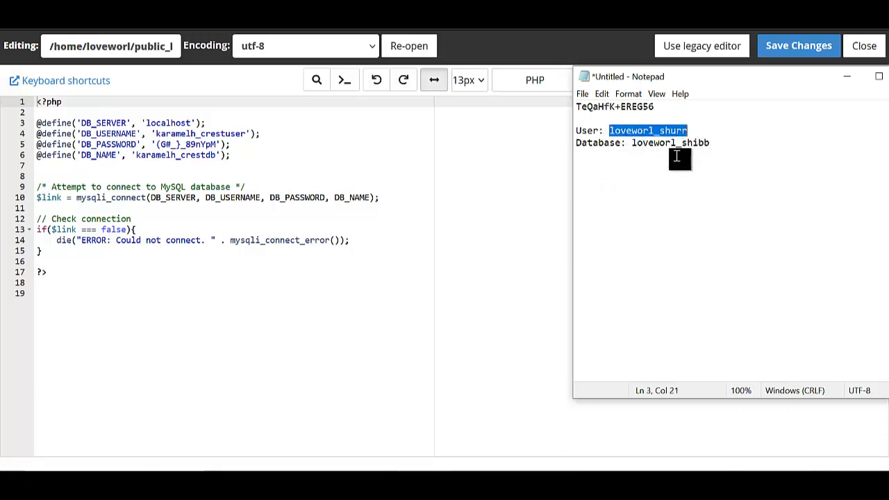
pyautogui.click(661, 233)
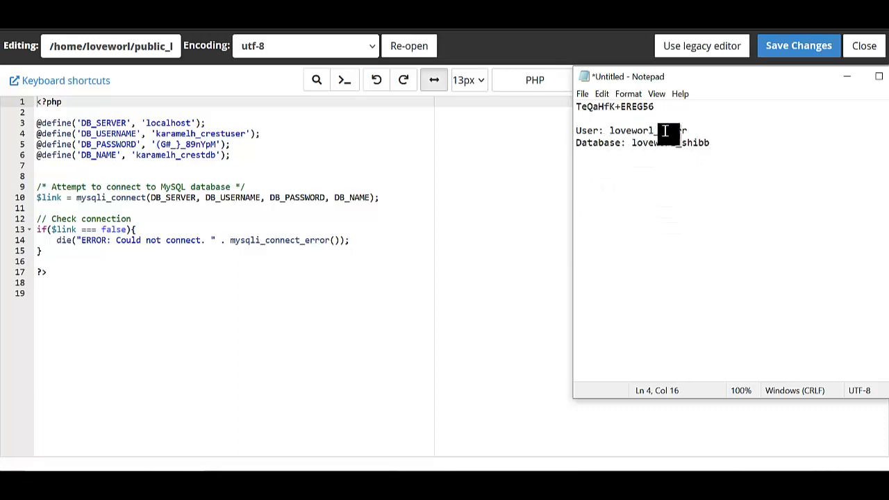
pyautogui.moveTo(609, 130); pyautogui.dragTo(687, 133)
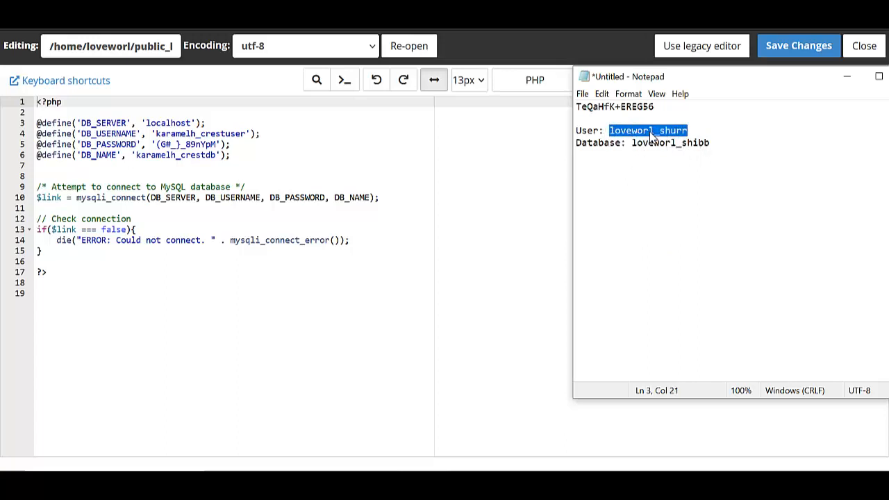
pyautogui.rightClick(649, 134)
pyautogui.click(683, 175)
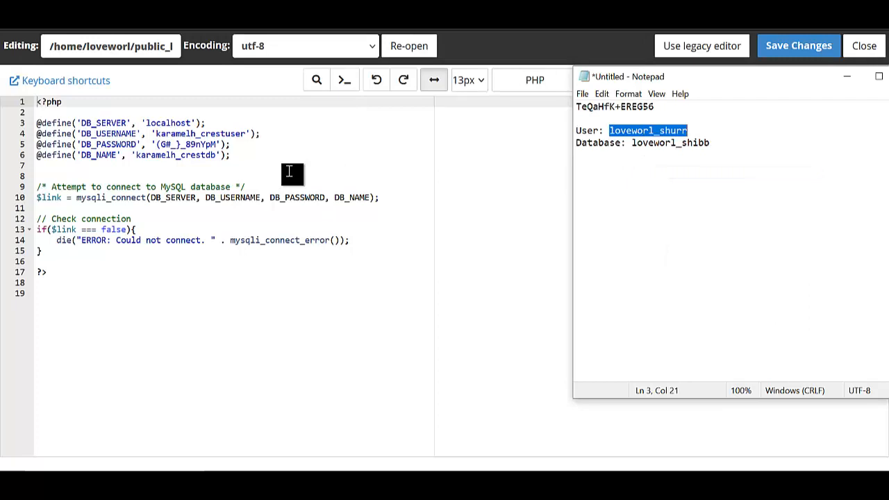
# Paste it over the old DB_USERNAME value on line 4 and select the new password in the notes.
pyautogui.click(246, 133)
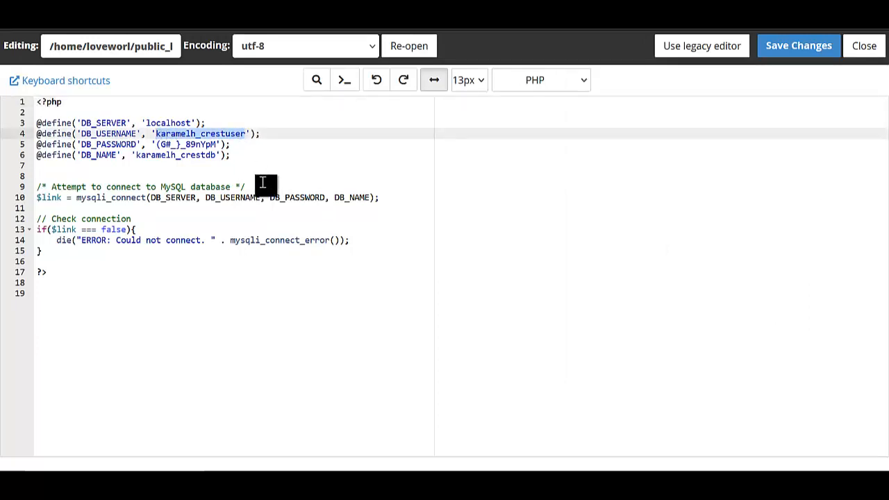
pyautogui.hotkey('ctrl', 'v')
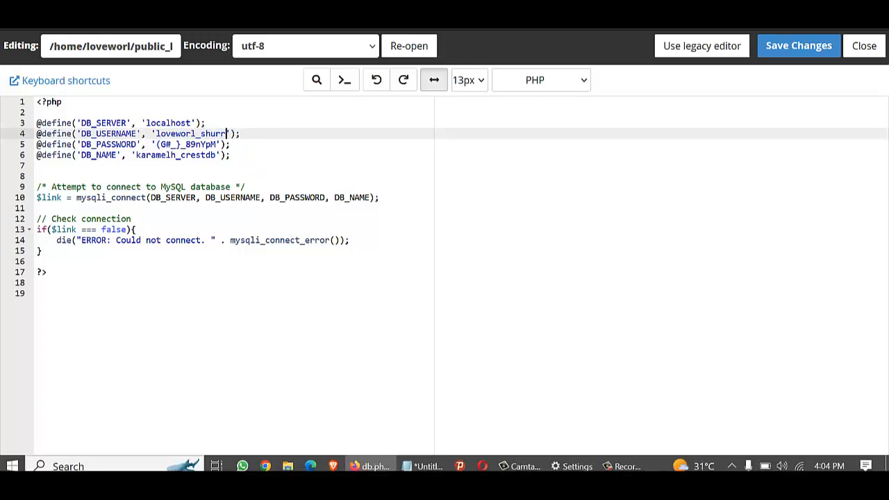
pyautogui.click(426, 462)
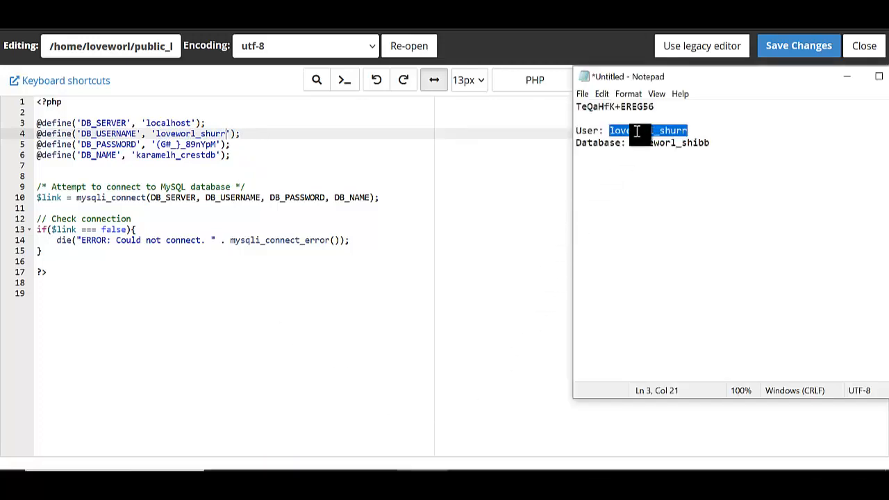
pyautogui.moveTo(577, 108); pyautogui.dragTo(684, 107)
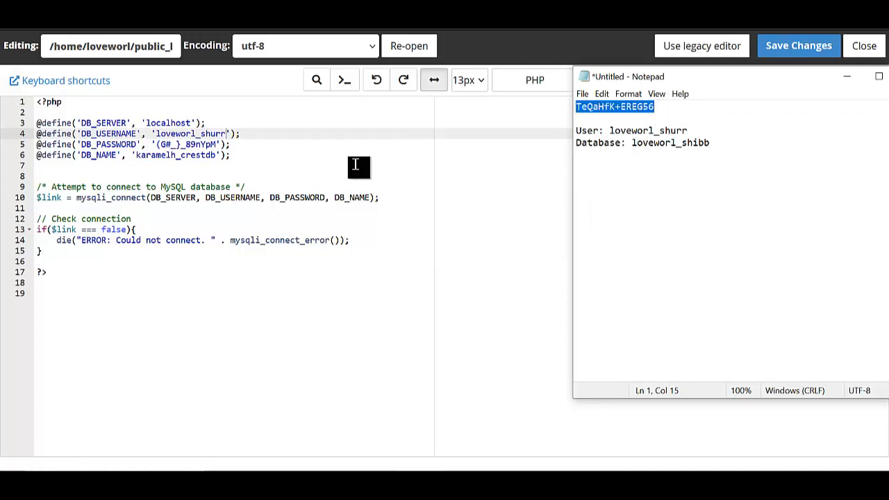
# Paste the new password over DB_PASSWORD on line 5 and select the new database name in the notes.
pyautogui.click(216, 149)
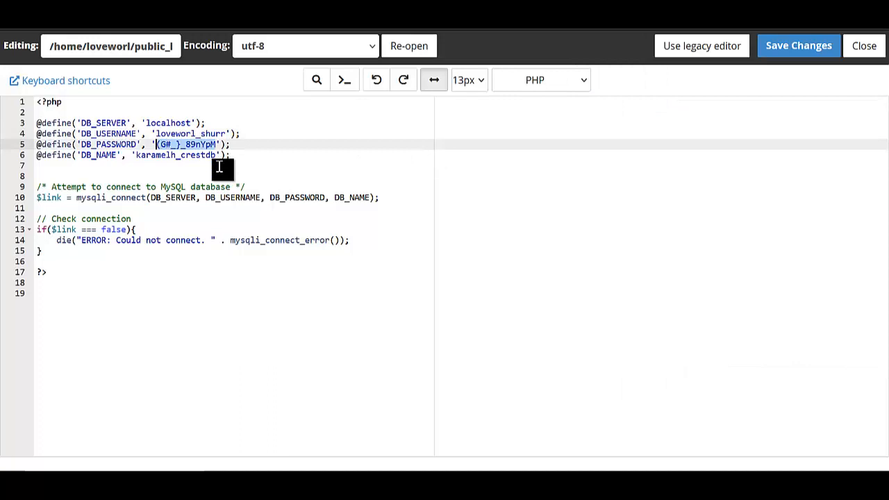
pyautogui.hotkey('ctrl', 'v')
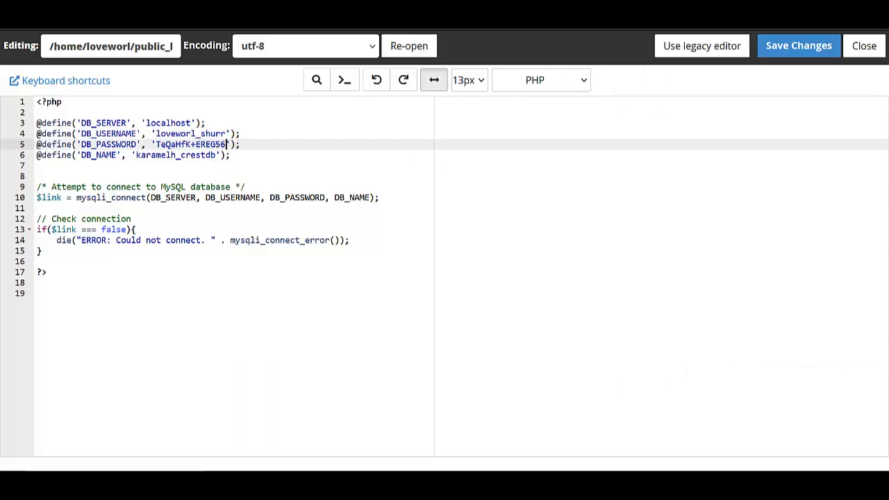
pyautogui.moveTo(391, 469)
pyautogui.click(424, 462)
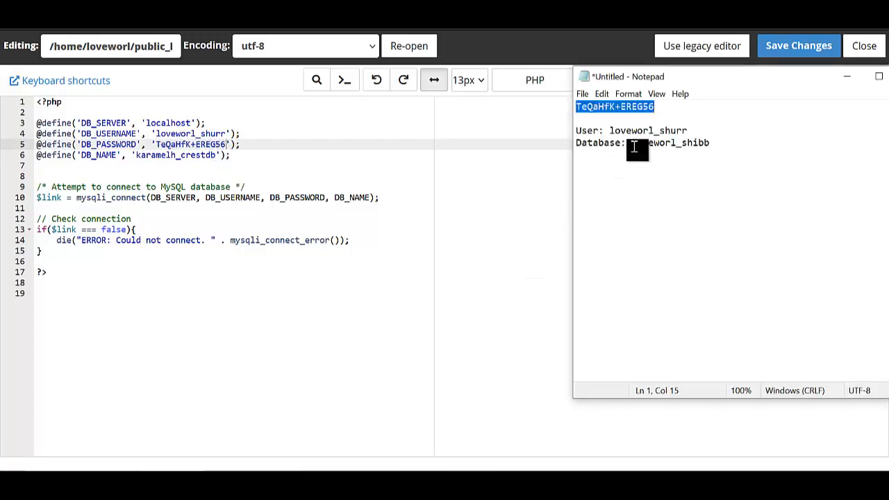
pyautogui.moveTo(631, 143); pyautogui.dragTo(717, 144)
pyautogui.click(711, 145)
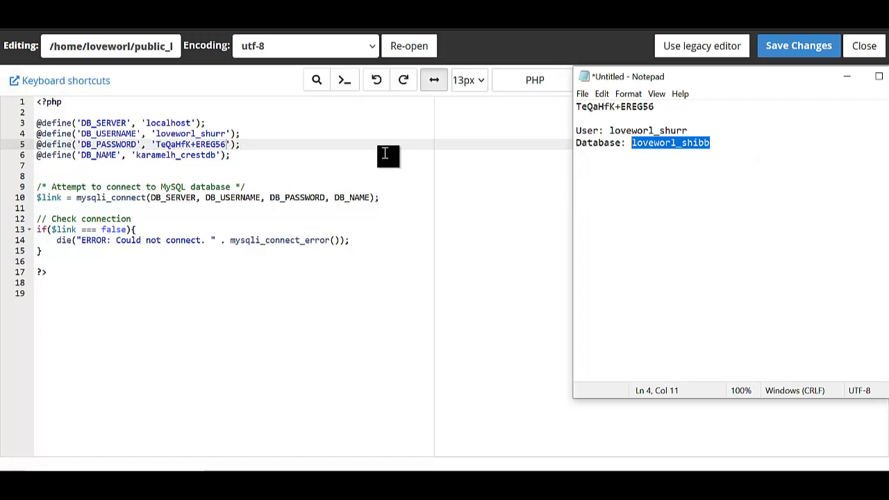
# Paste the new database name over DB_NAME on line 6, save db.php, and return to the Crest Courier tab.
pyautogui.click(215, 155)
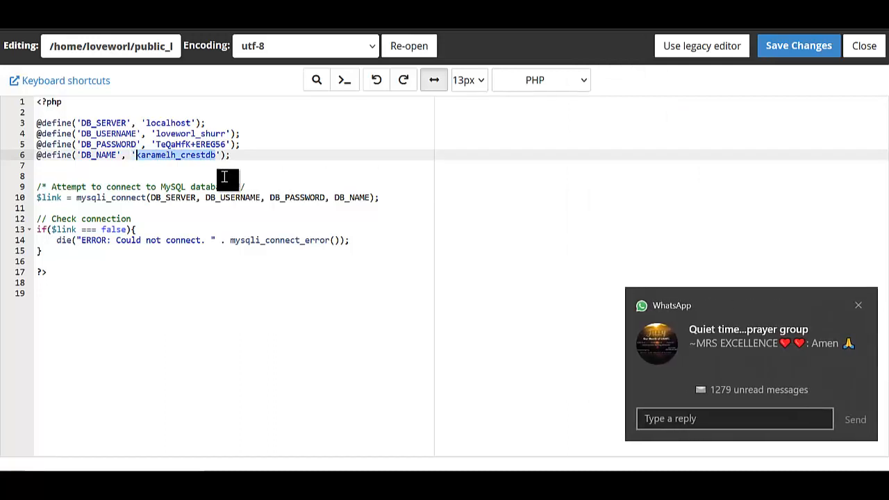
pyautogui.click(858, 306)
pyautogui.hotkey('ctrl', 'v')
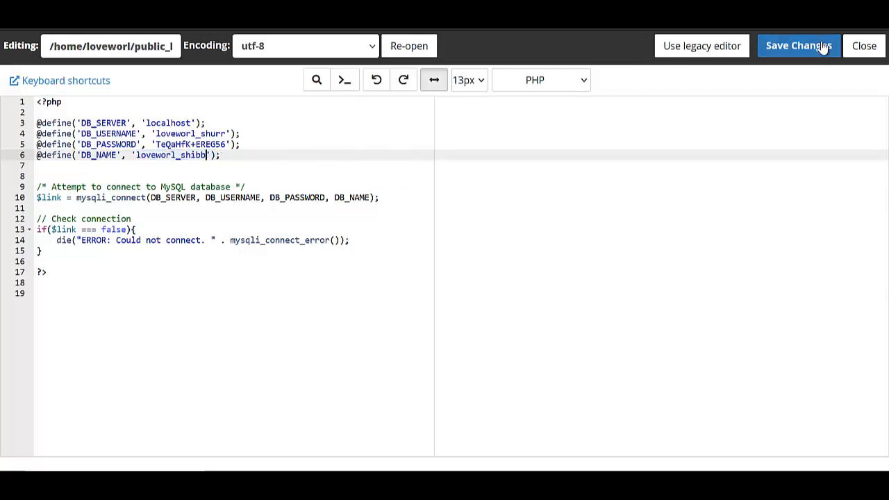
pyautogui.click(799, 45)
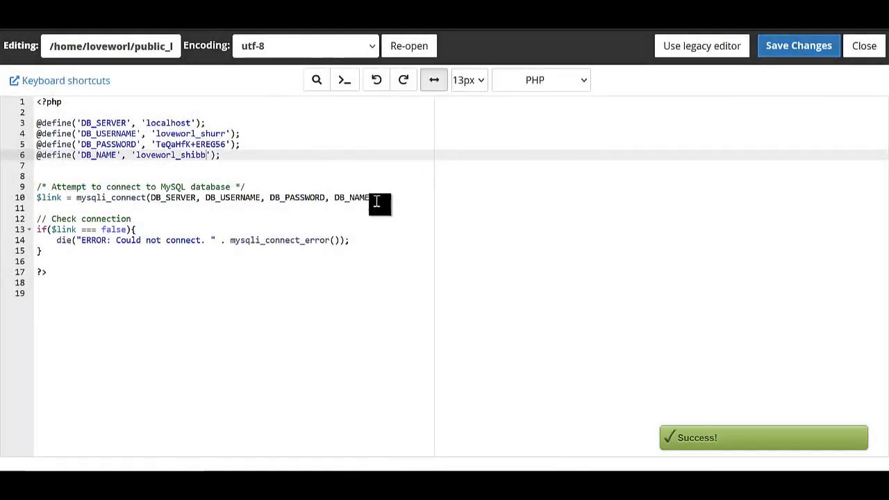
pyautogui.click(399, 4)
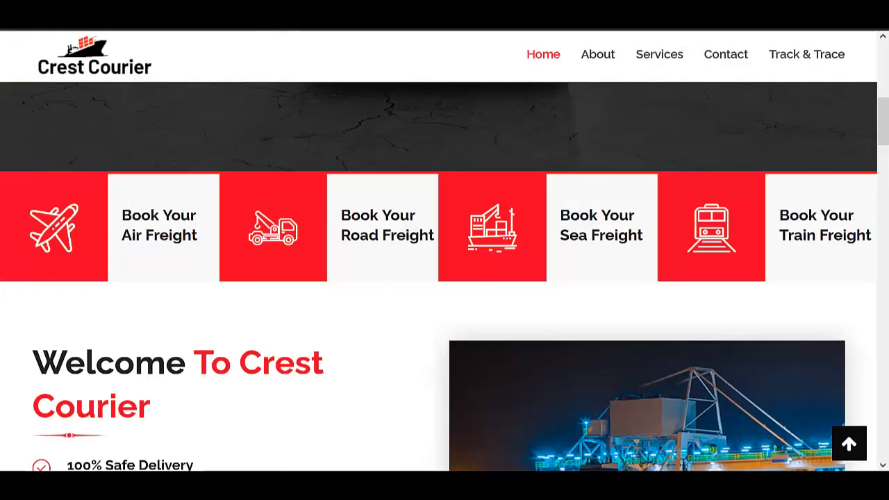
pyautogui.click(410, 18)
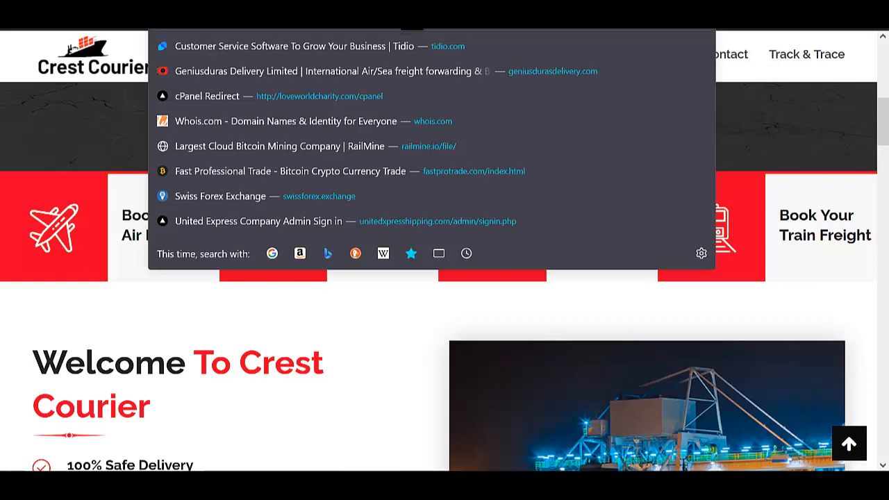
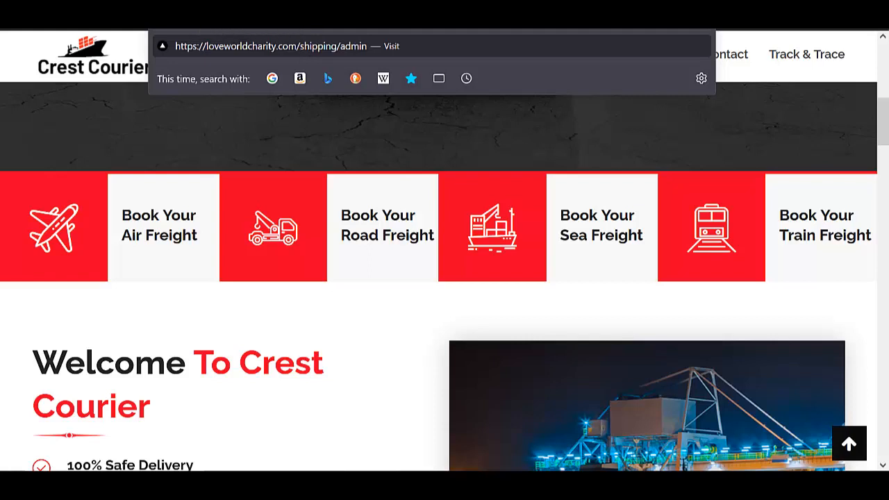
# Load the /shipping/admin sign-in page and enter the admin username, checking the stored credentials table.
pyautogui.press('Return')
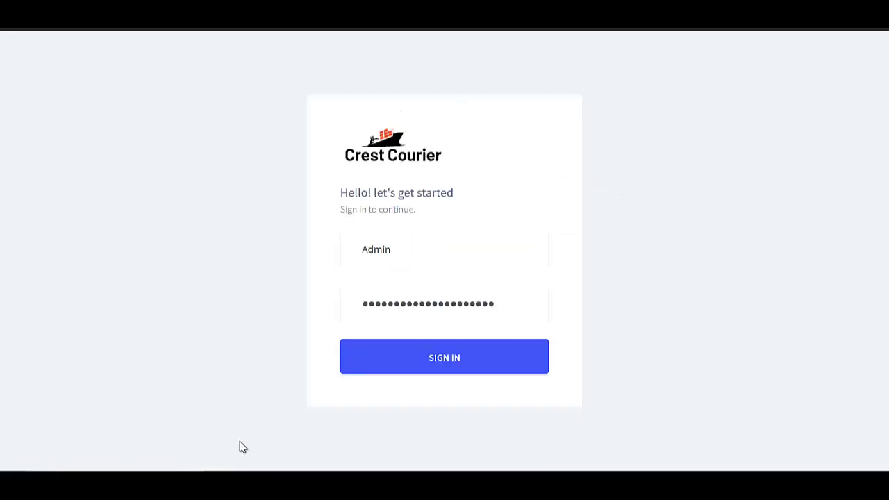
pyautogui.click(410, 247)
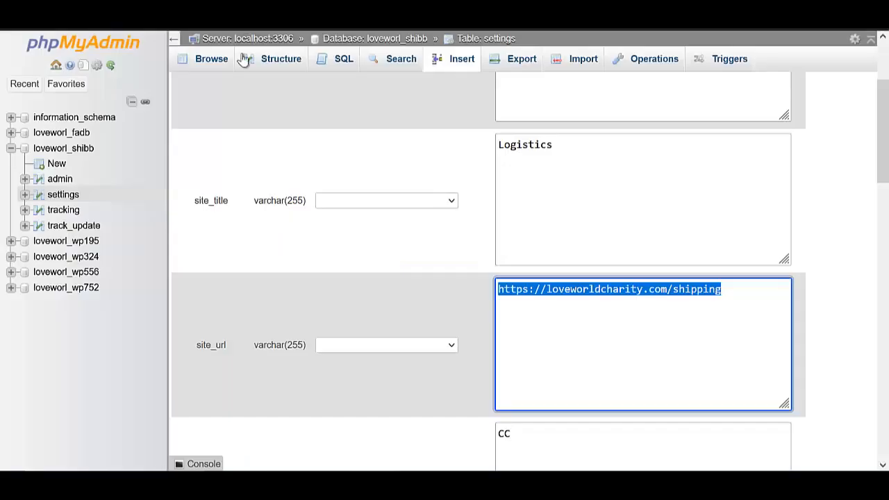
pyautogui.click(59, 182)
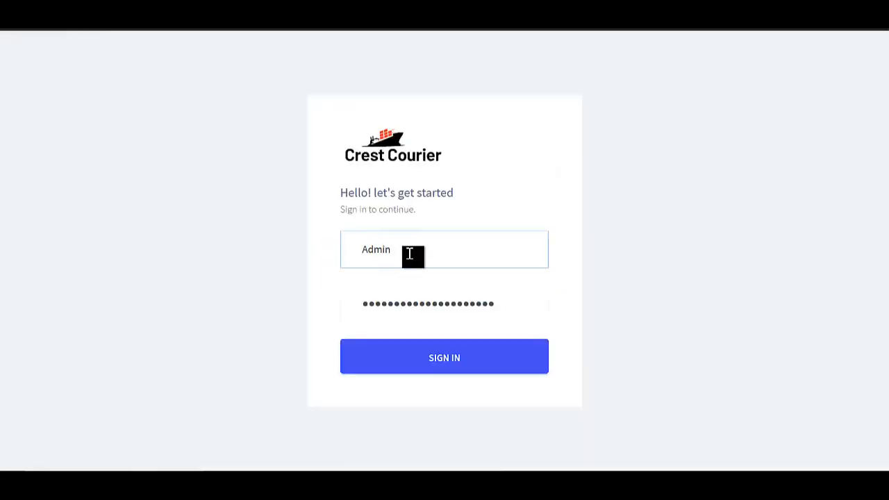
pyautogui.click(412, 254)
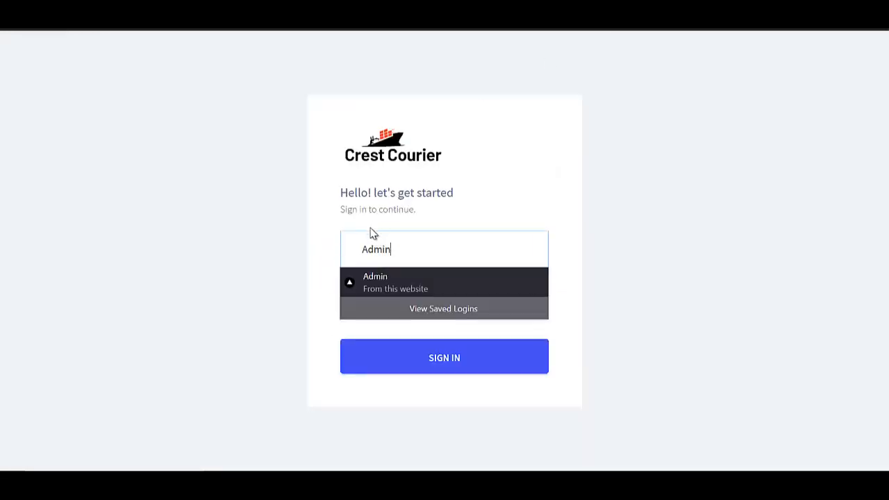
# Fix the username's capitalisation, retype the password, sign in, and save the login in Firefox.
pyautogui.click(369, 255)
pyautogui.press('BackSpace')
pyautogui.write('a')
pyautogui.click(442, 280)
pyautogui.click(513, 300)
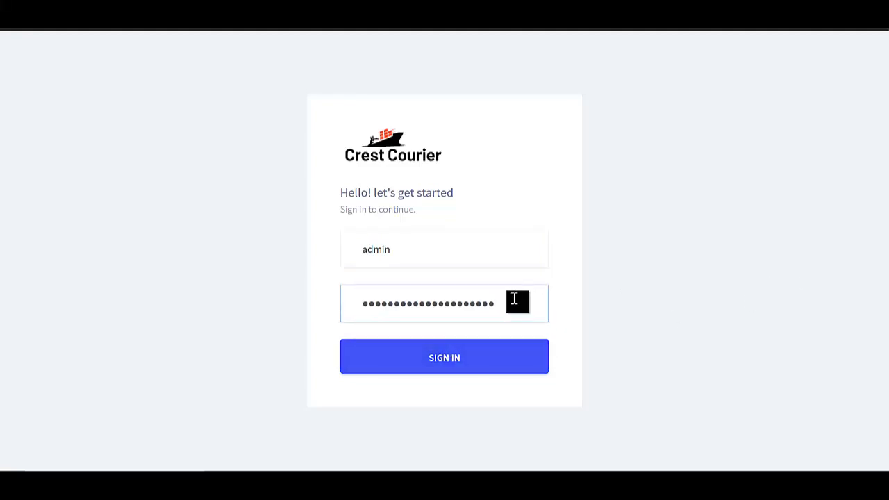
pyautogui.hotkey('ctrl', 'a')
pyautogui.press('BackSpace')
pyautogui.write('a')
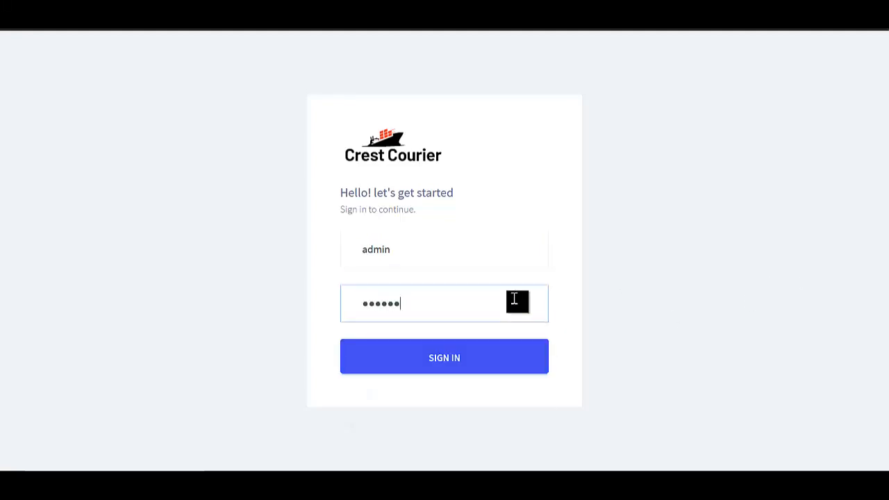
pyautogui.click(444, 364)
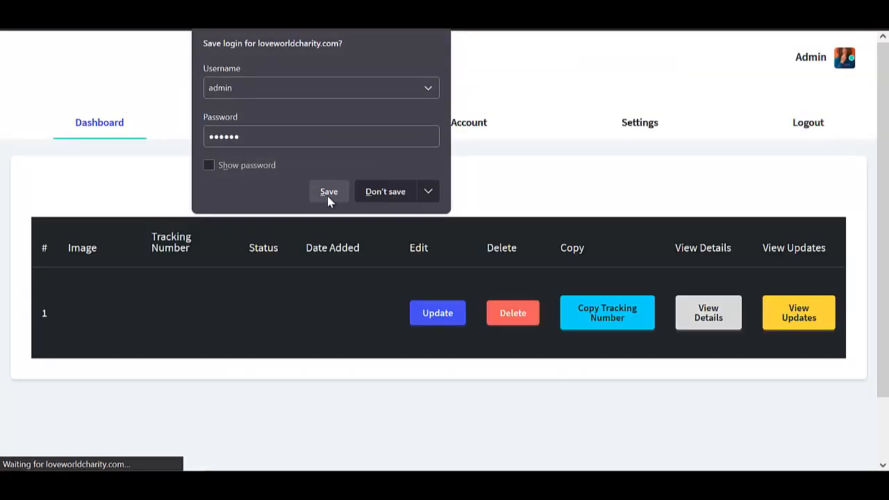
pyautogui.click(339, 190)
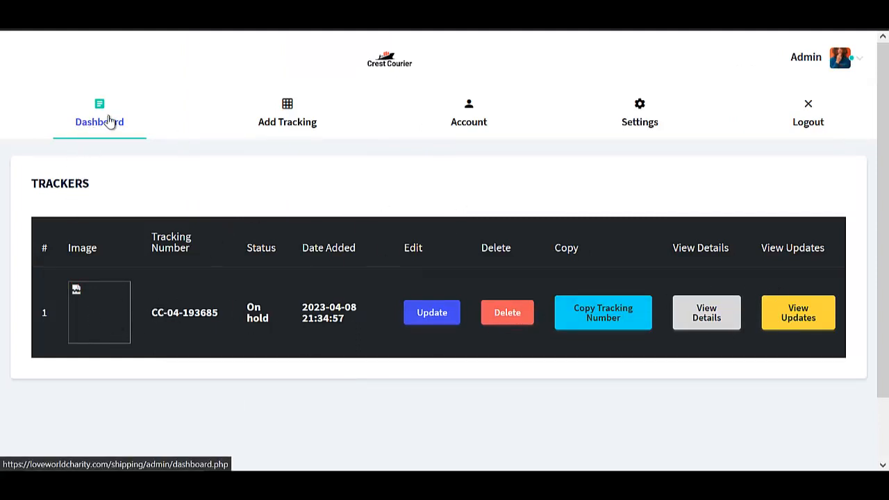
# Look through the Add Tracking form down to its Add button, then go to Account Settings.
pyautogui.click(289, 125)
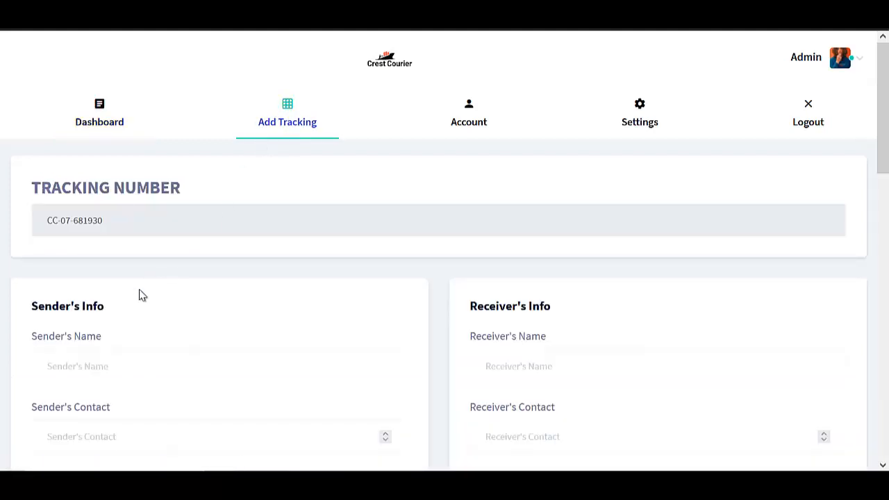
pyautogui.scroll(-3, 73, 204)
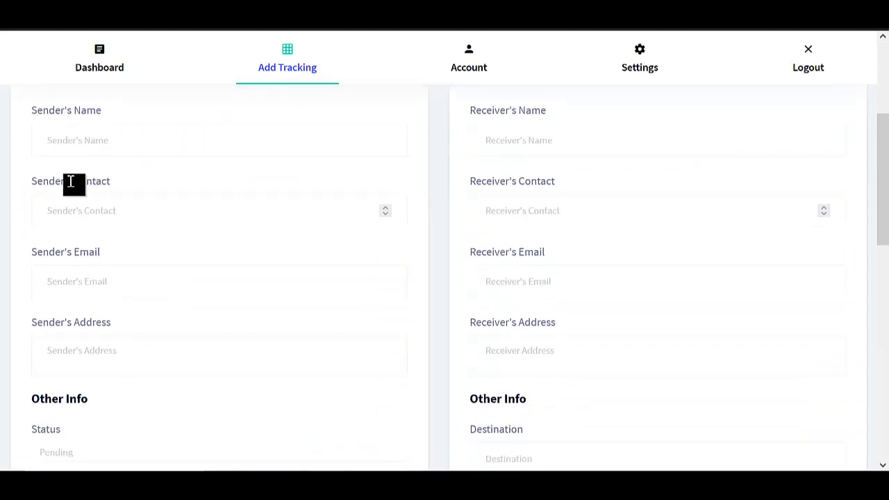
pyautogui.scroll(1, 77, 286)
pyautogui.scroll(-1, 66, 202)
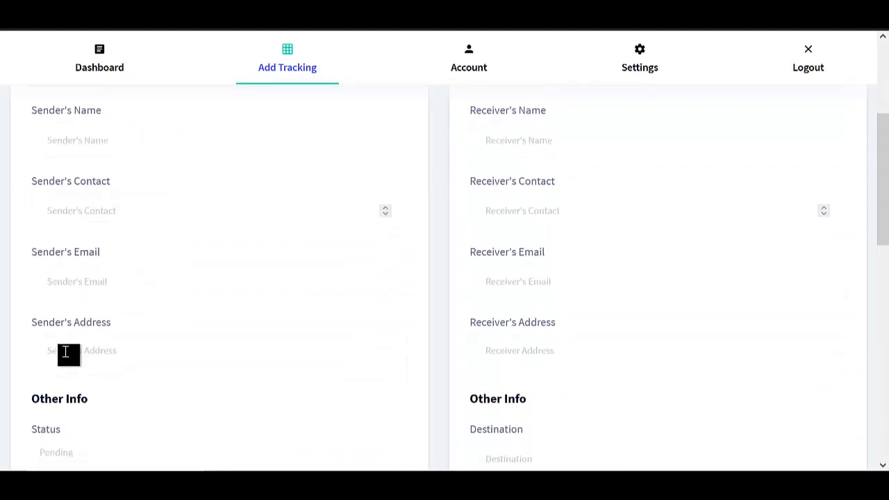
pyautogui.scroll(-2, 88, 363)
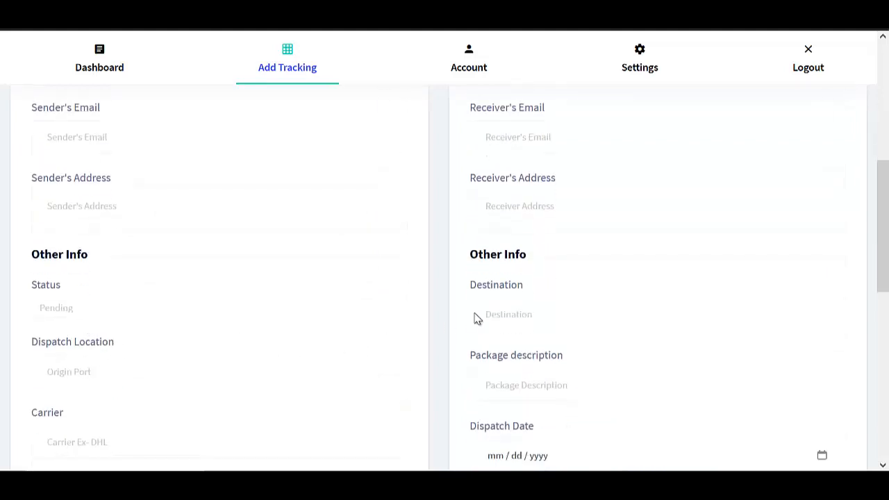
pyautogui.scroll(3, 522, 199)
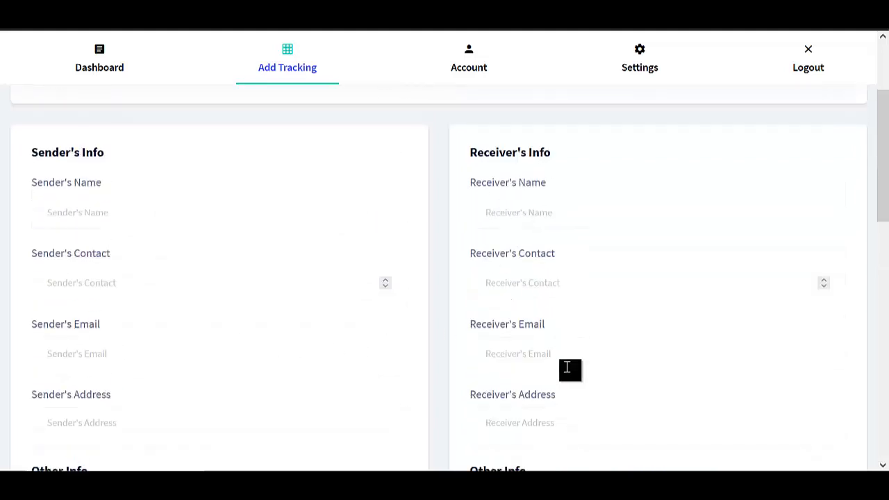
pyautogui.scroll(-1, 540, 375)
pyautogui.scroll(-4, 486, 357)
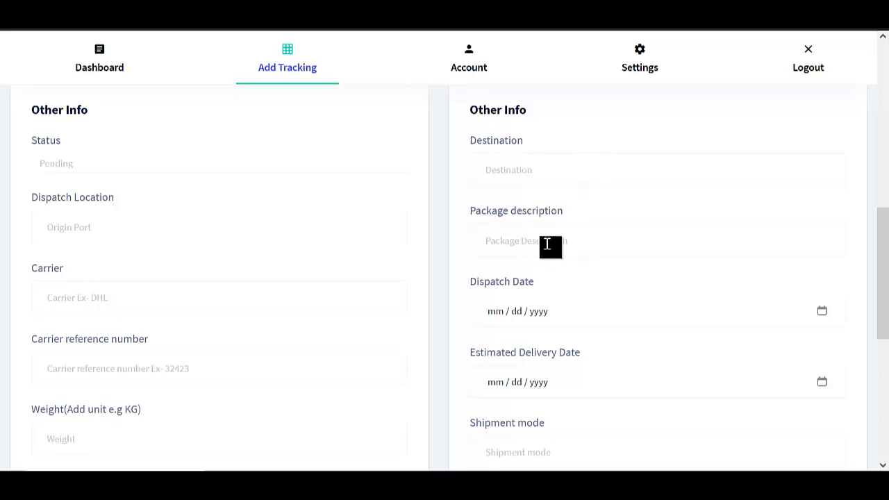
pyautogui.scroll(-2, 527, 301)
pyautogui.scroll(-4, 82, 400)
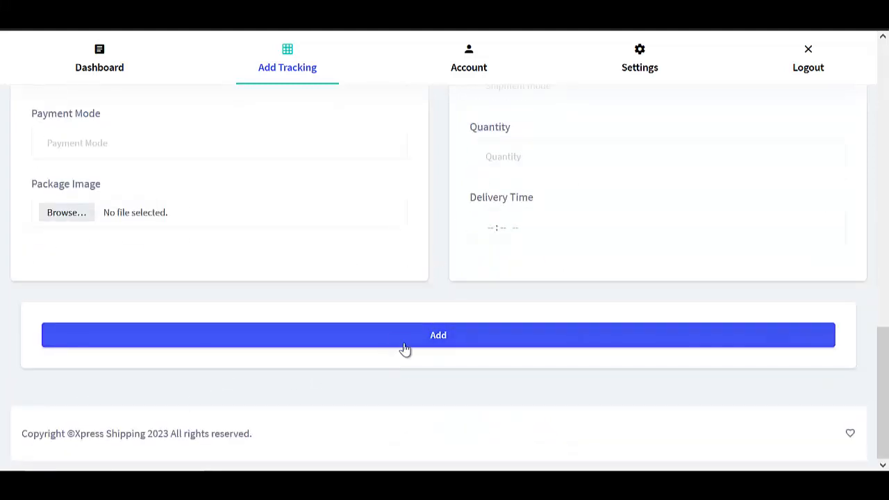
pyautogui.scroll(1, 444, 153)
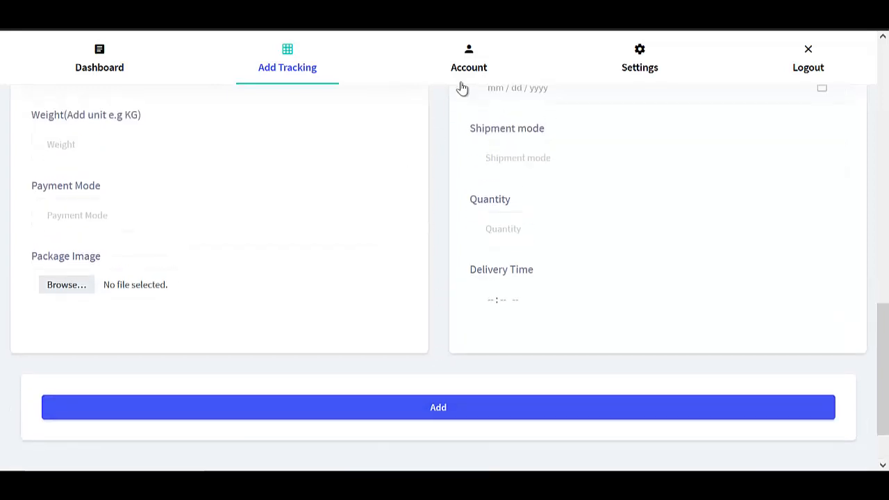
pyautogui.click(463, 72)
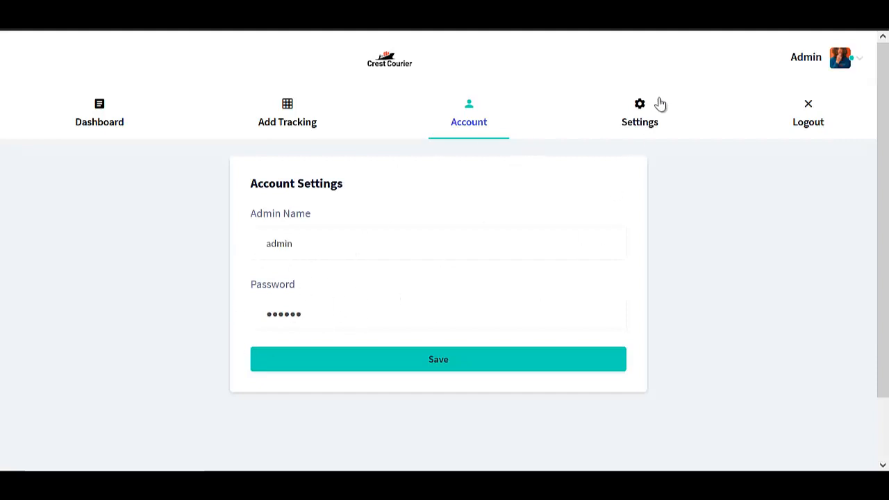
# Save General Settings with site name Xpress Shipping and title Logistics, confirming the 'Settings saved' alert.
pyautogui.click(639, 123)
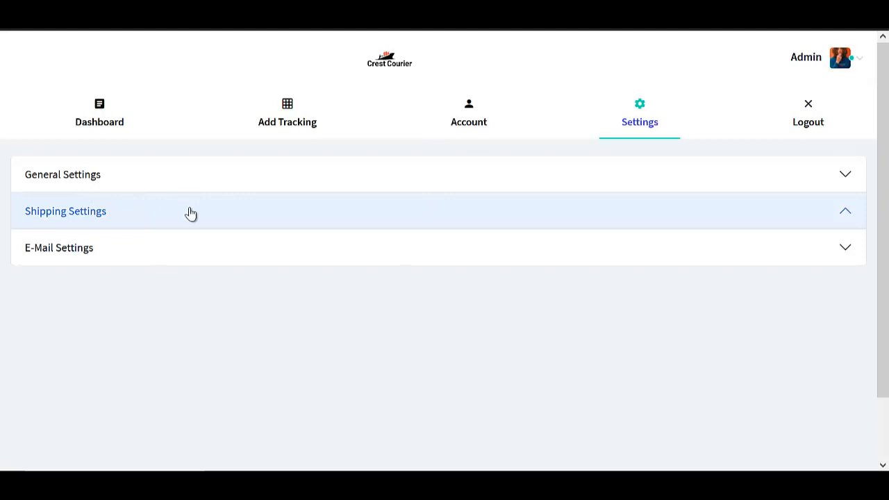
pyautogui.click(97, 178)
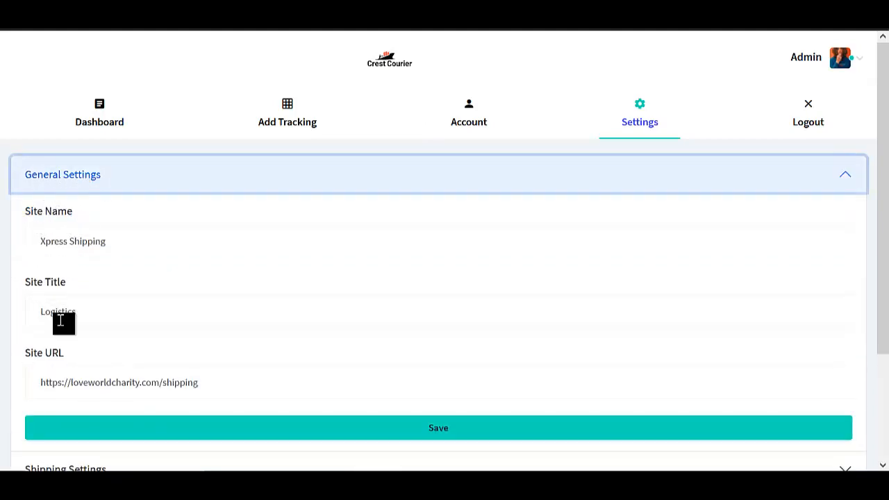
pyautogui.scroll(-1, 98, 227)
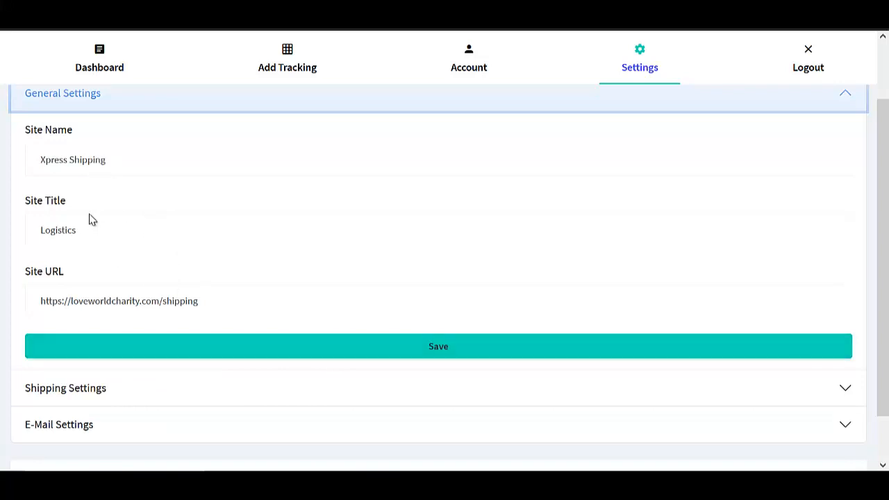
pyautogui.click(320, 353)
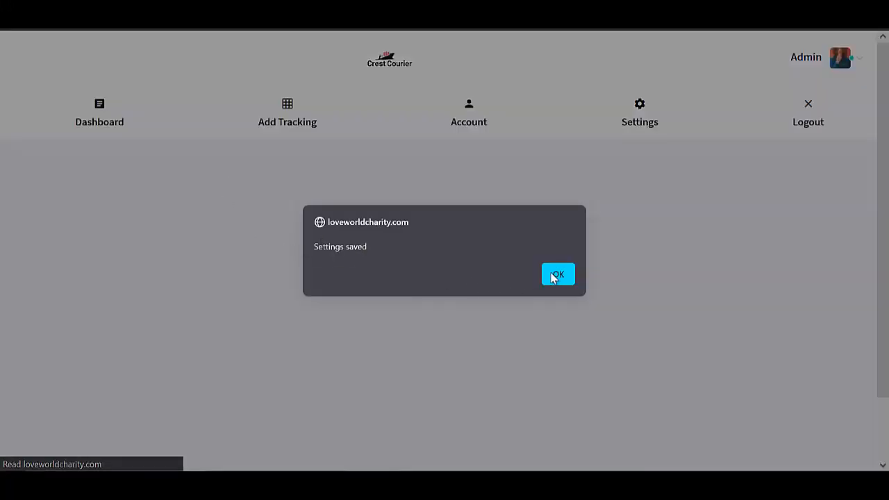
pyautogui.click(556, 275)
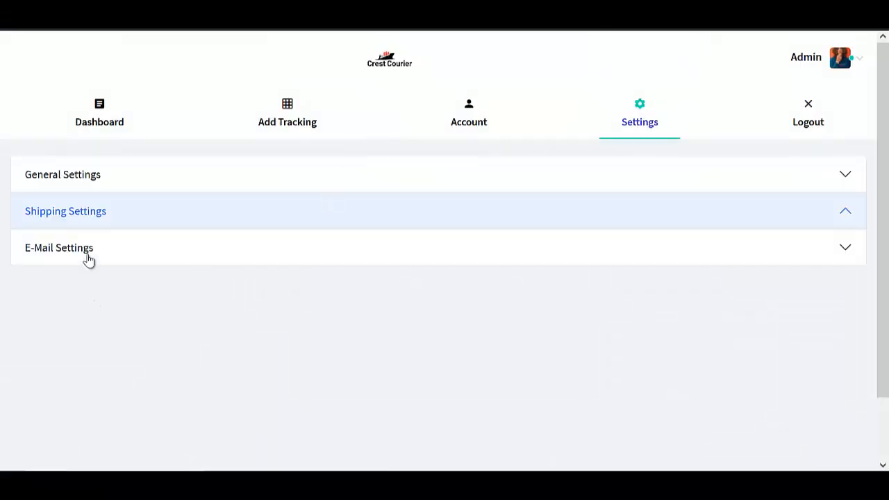
# Expand Shipping Settings and select the existing Delivery Prefix value for editing.
pyautogui.click(163, 218)
pyautogui.scroll(-1, 107, 293)
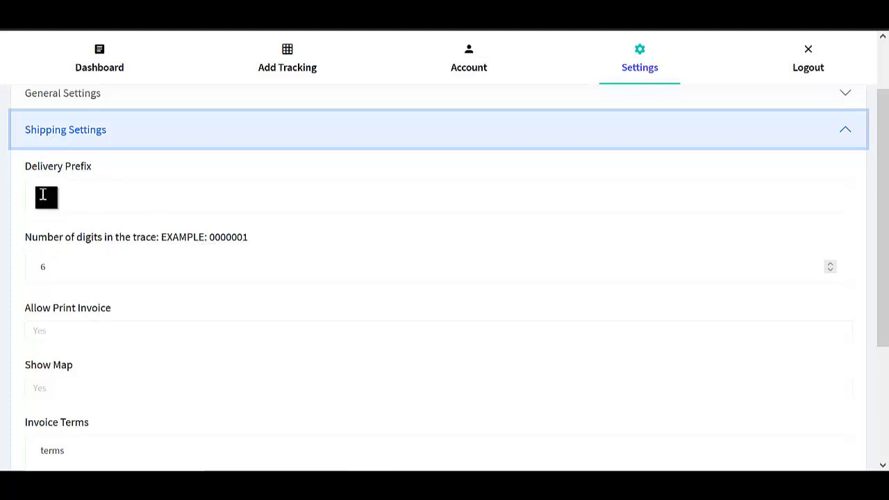
pyautogui.moveTo(64, 196); pyautogui.dragTo(12, 203)
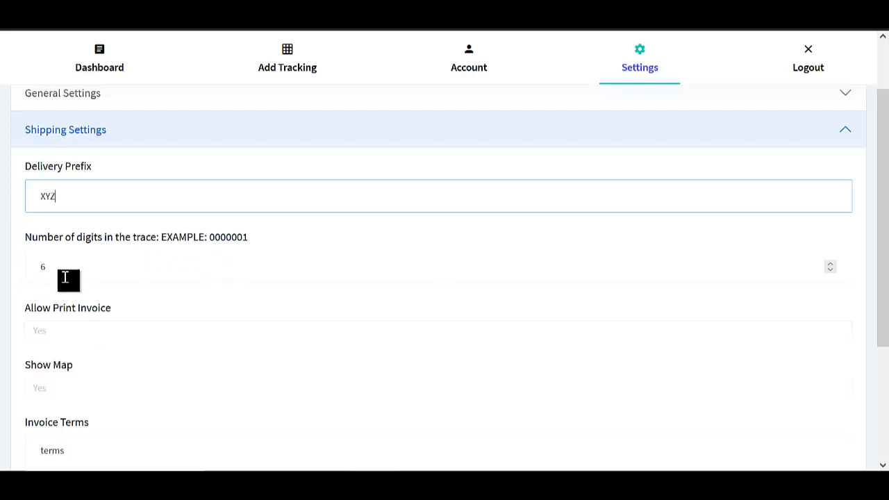
pyautogui.click(61, 267)
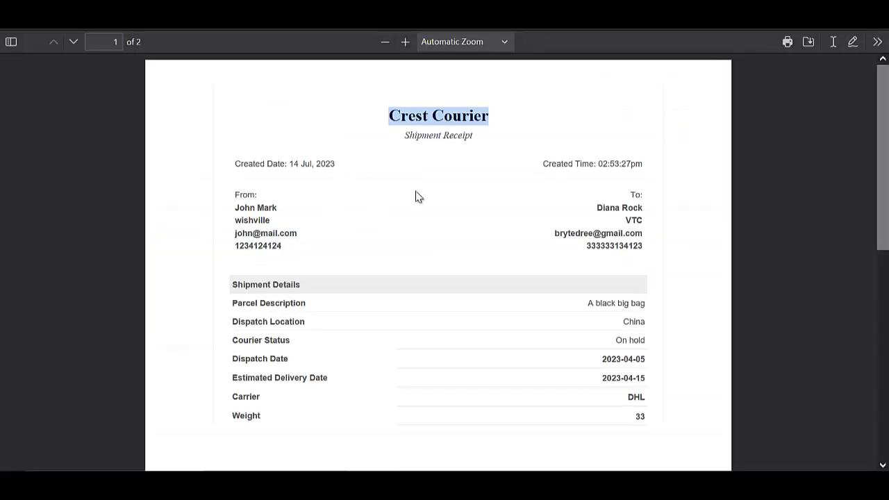
pyautogui.scroll(-6, 496, 202)
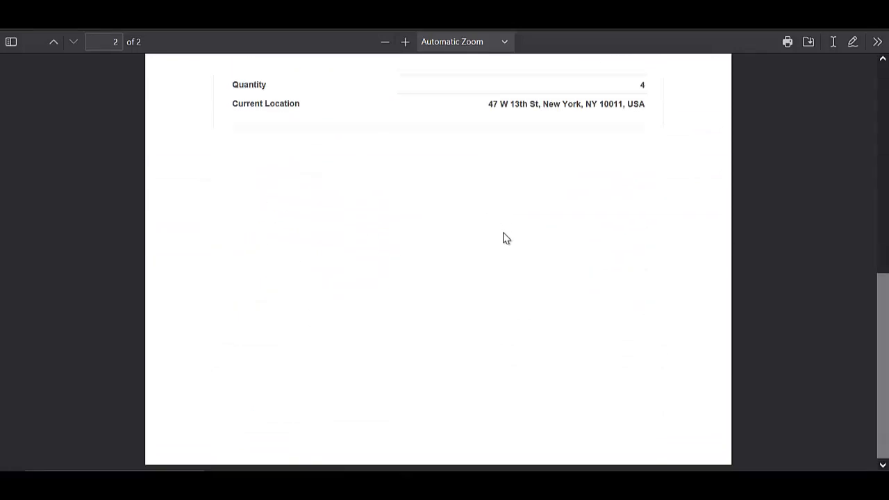
pyautogui.scroll(6, 502, 236)
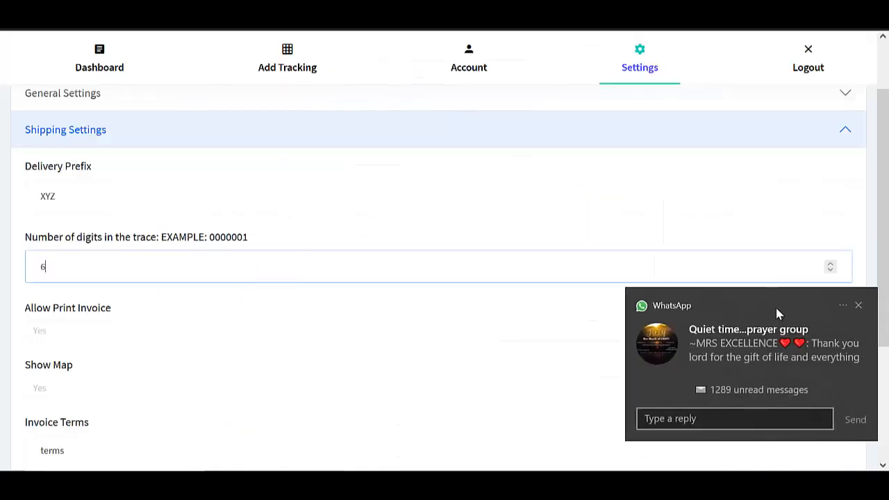
pyautogui.click(858, 306)
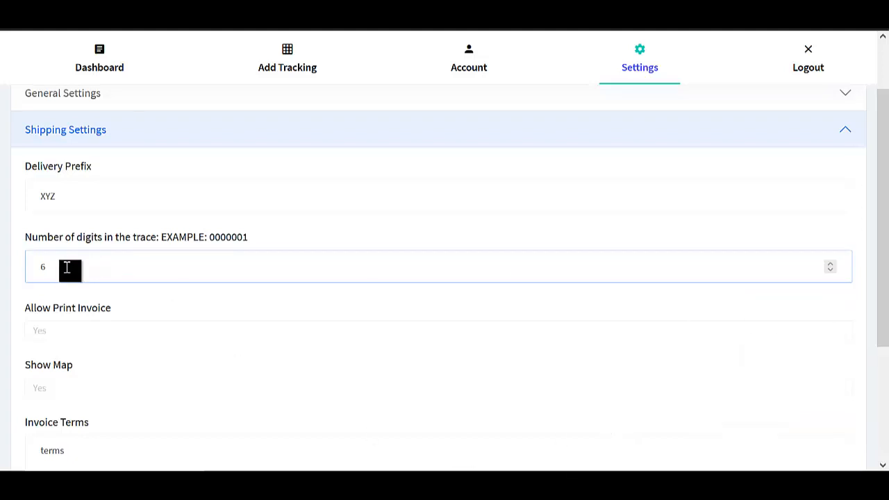
# Keep Allow Print Invoice and Show Map both set to Yes.
pyautogui.click(57, 331)
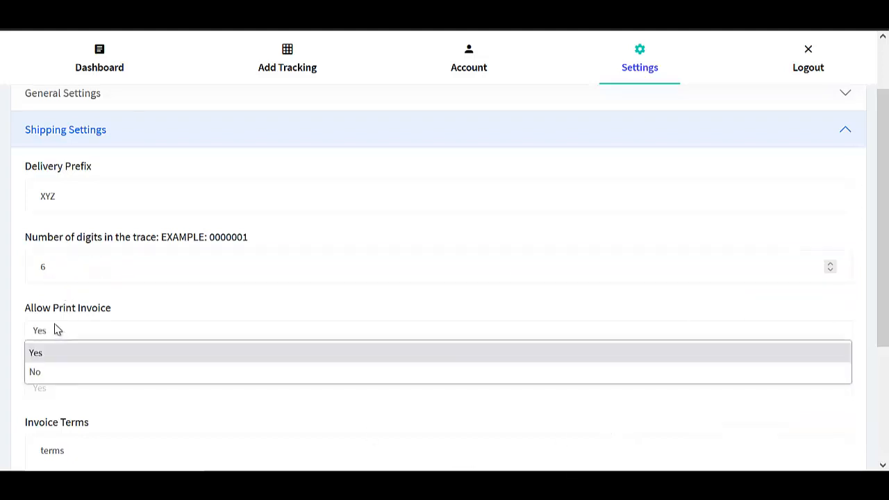
pyautogui.click(69, 356)
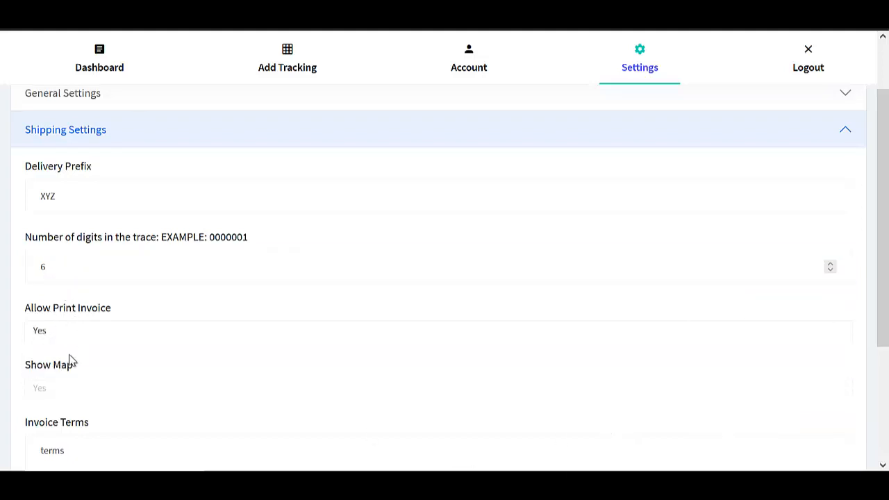
pyautogui.scroll(-2, 99, 384)
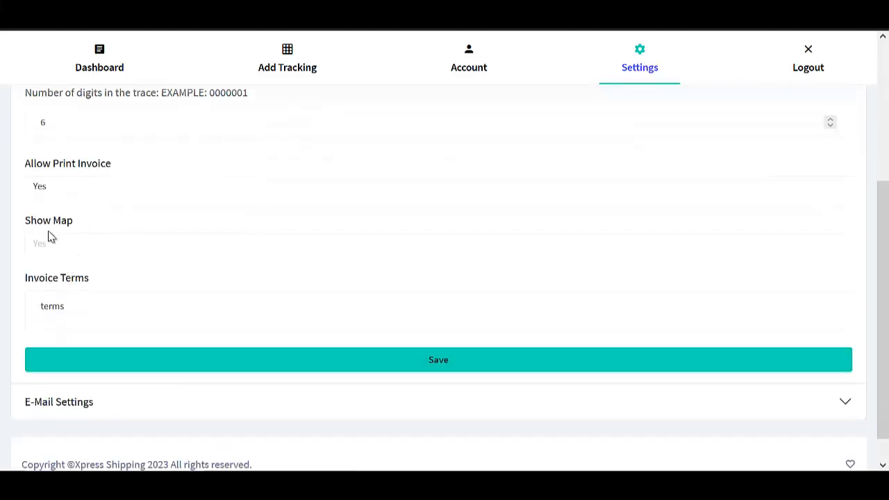
pyautogui.click(62, 249)
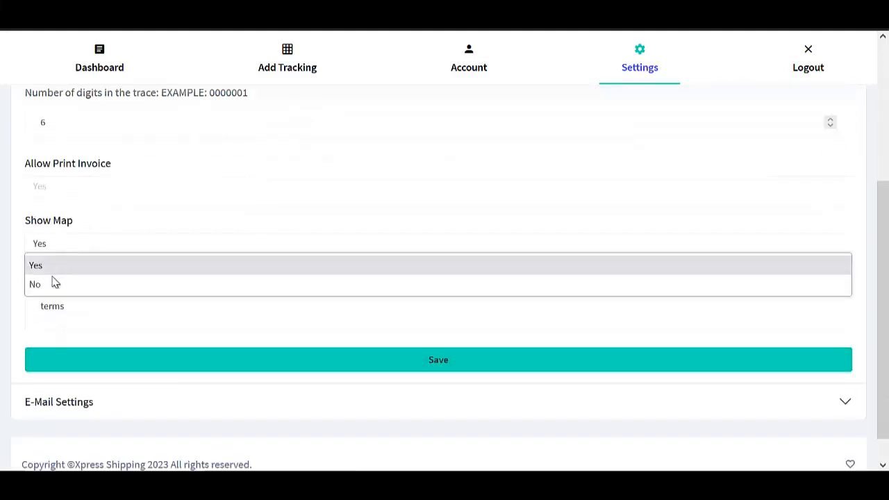
pyautogui.click(63, 248)
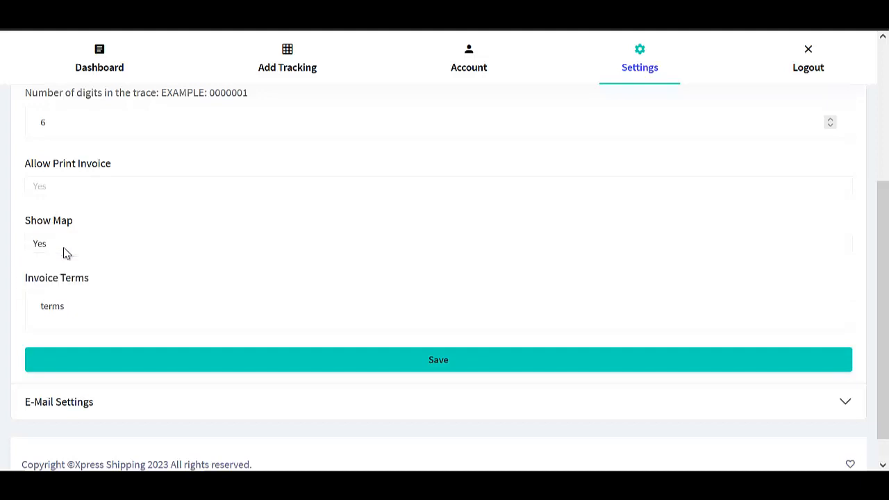
pyautogui.click(81, 307)
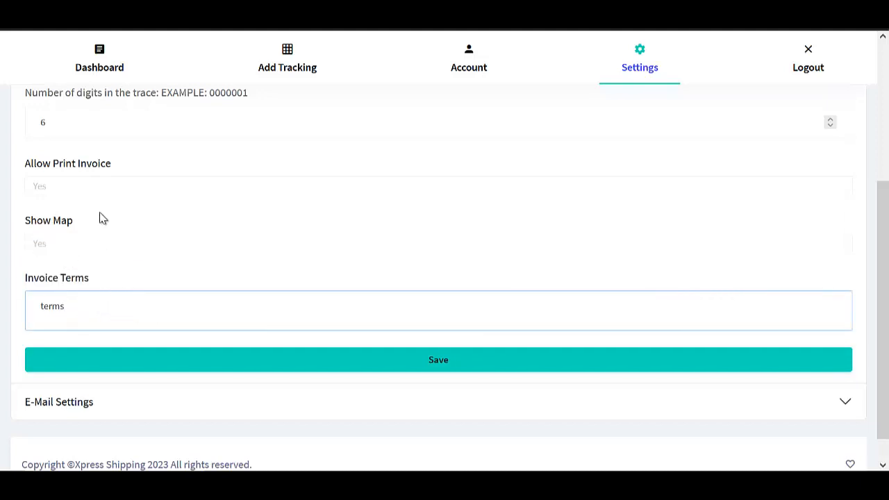
# Complete the four-character delivery prefix XYZH and save the shipping settings, confirming the alert.
pyautogui.click(462, 362)
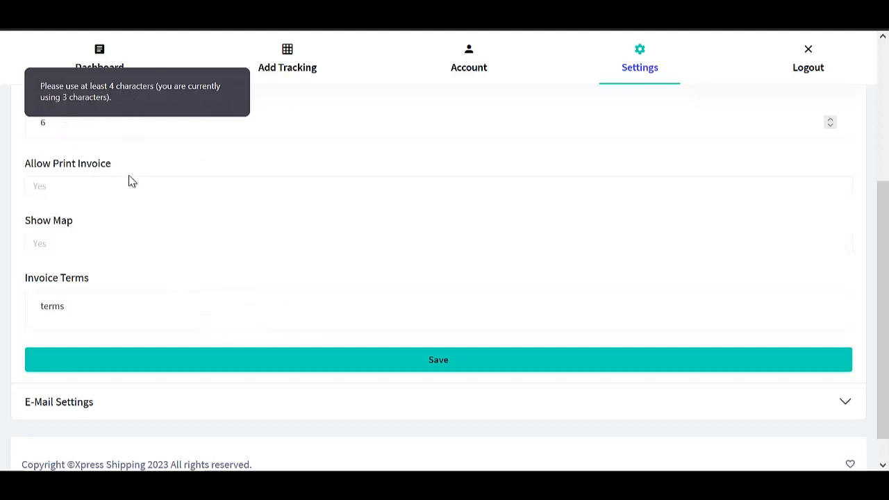
pyautogui.scroll(2, 132, 182)
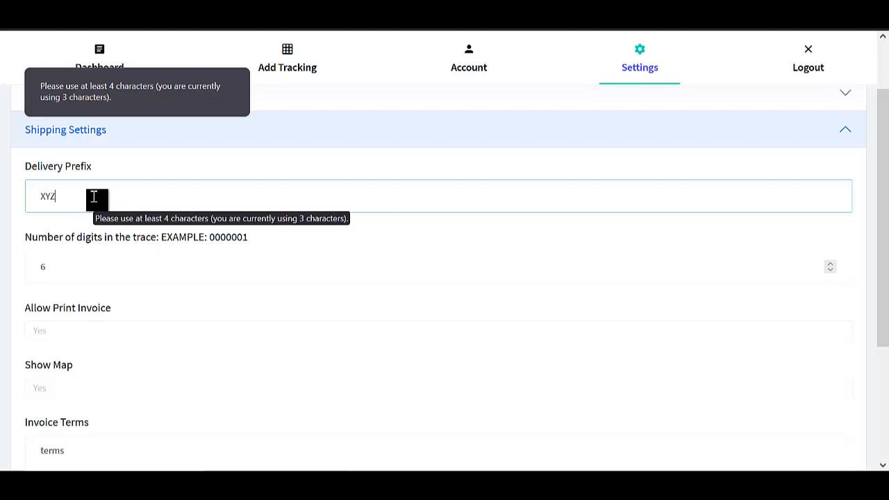
pyautogui.write('e')
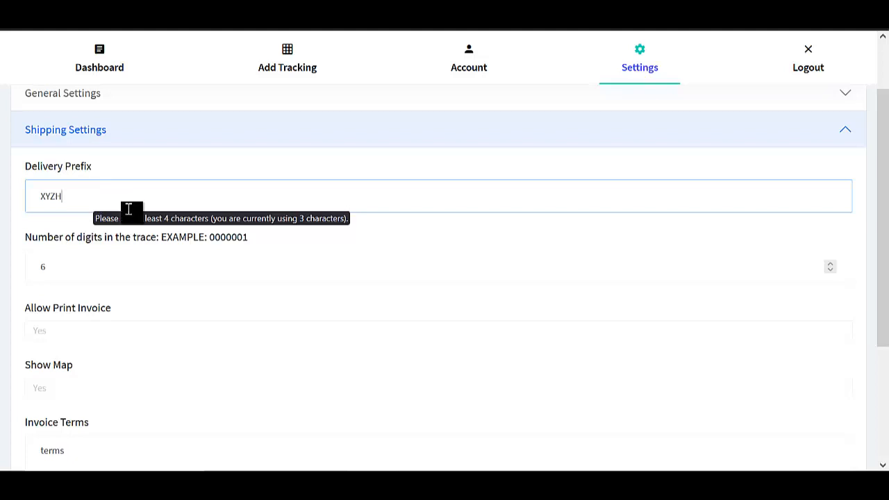
pyautogui.scroll(-3, 153, 215)
pyautogui.click(290, 332)
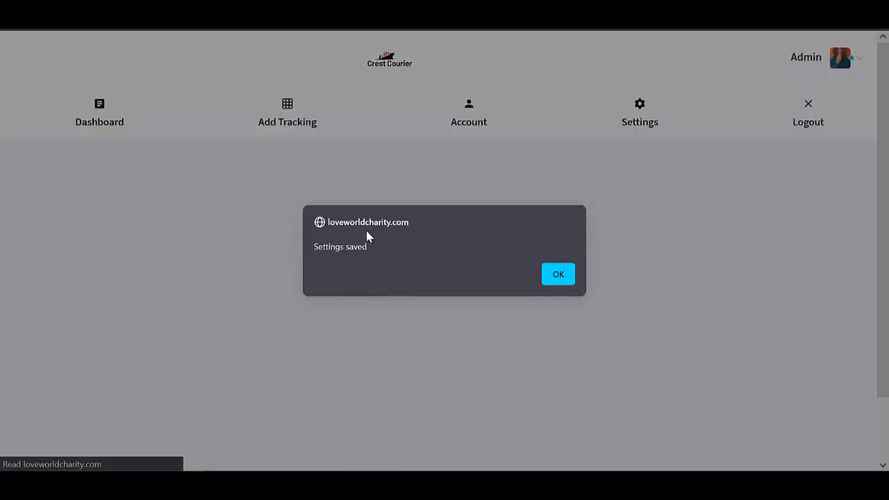
pyautogui.click(558, 273)
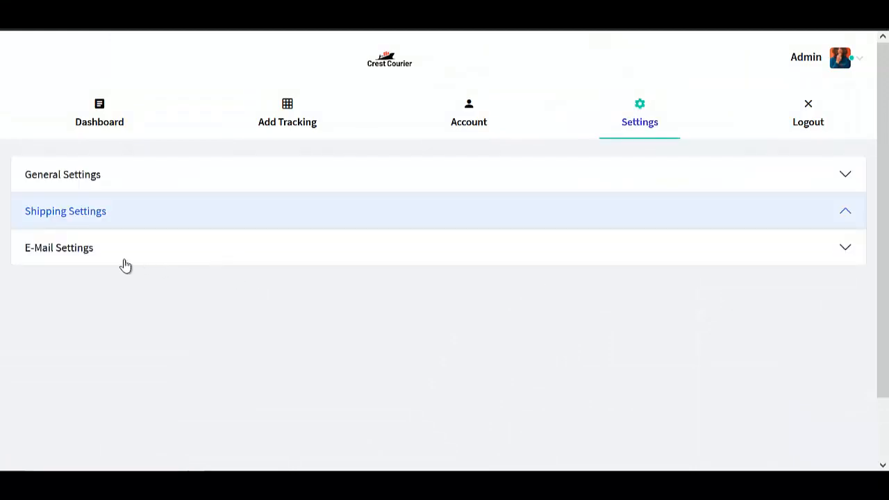
# Check sender name Crest and the site's info address, then save the E-Mail Settings.
pyautogui.click(101, 249)
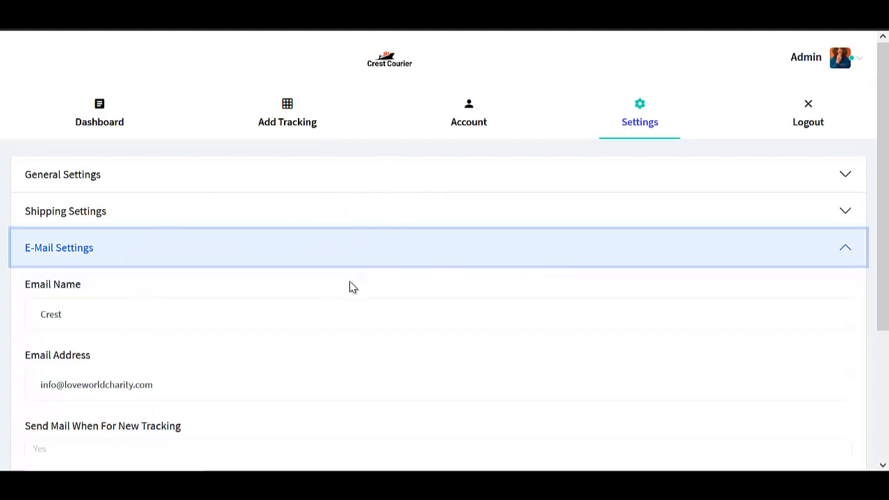
pyautogui.scroll(-1, 238, 340)
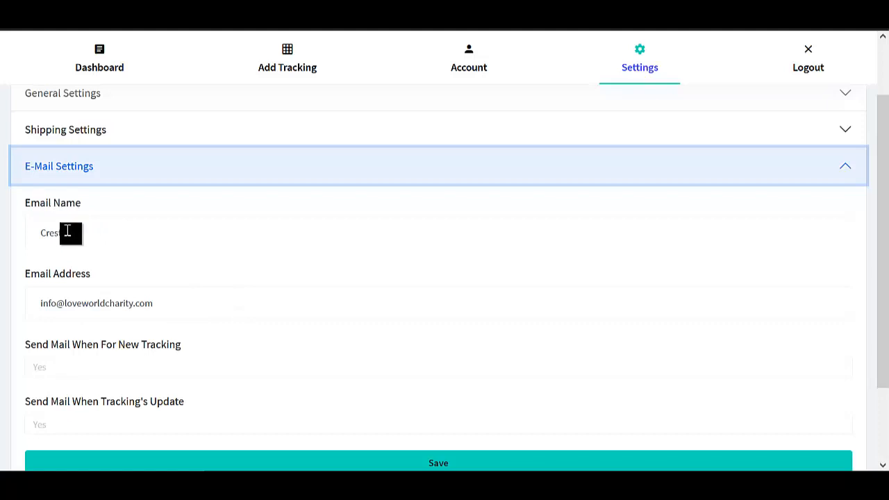
pyautogui.moveTo(69, 237); pyautogui.dragTo(26, 236)
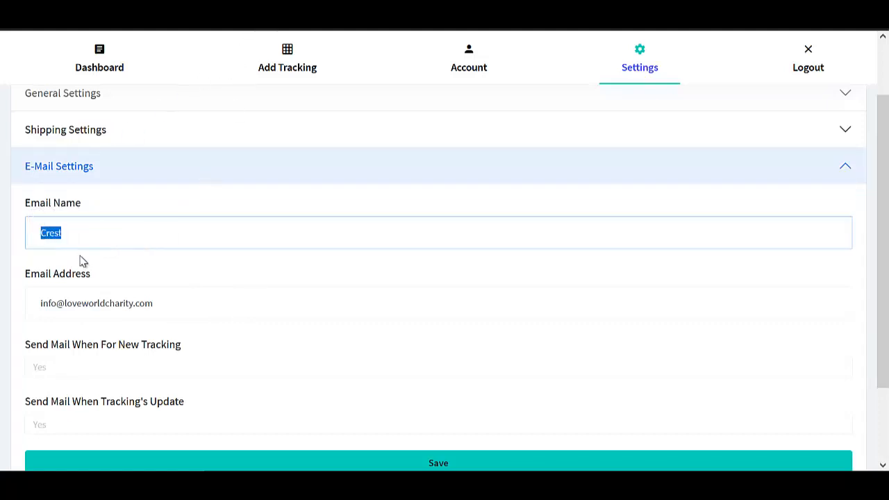
pyautogui.click(87, 233)
pyautogui.click(160, 303)
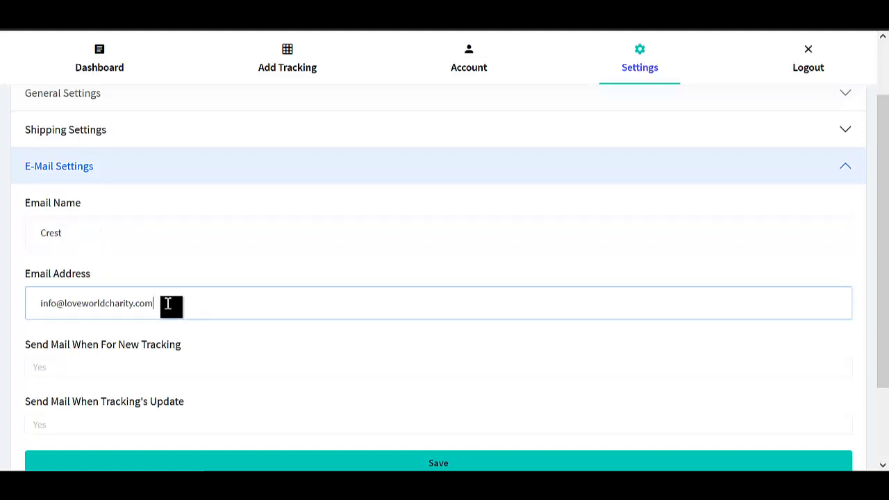
pyautogui.scroll(-1, 36, 311)
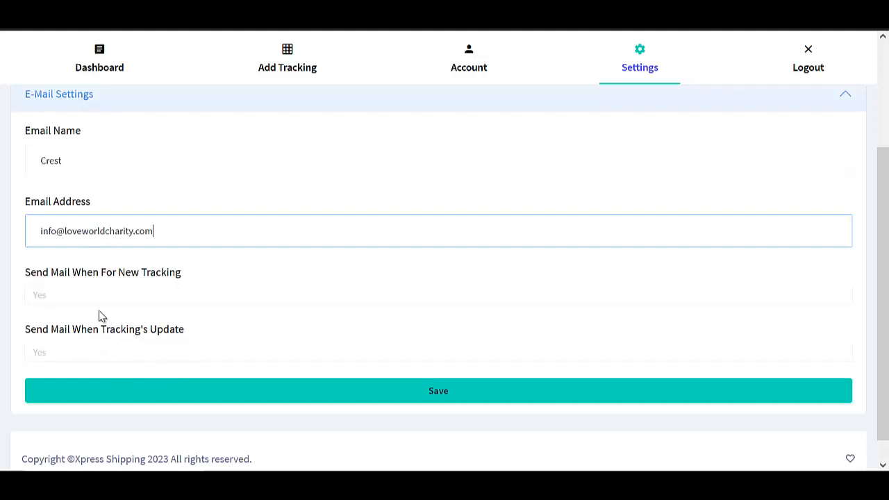
pyautogui.click(291, 393)
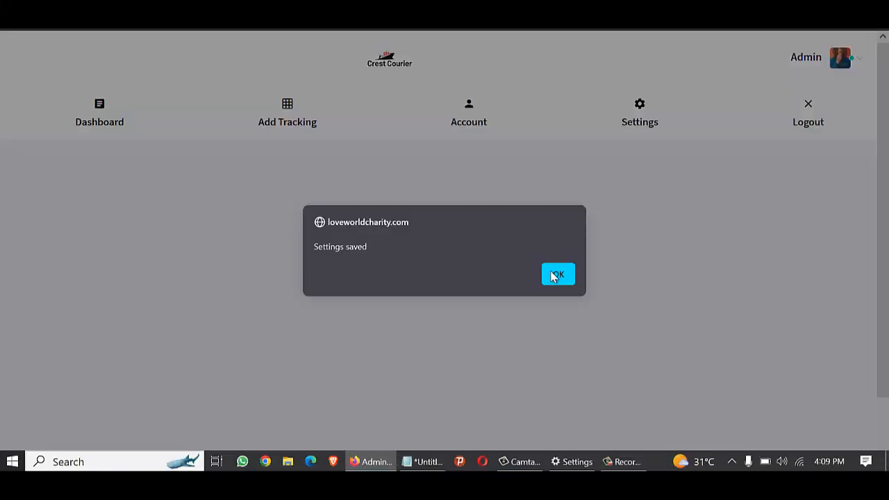
pyautogui.click(557, 273)
pyautogui.click(627, 464)
pyautogui.click(627, 463)
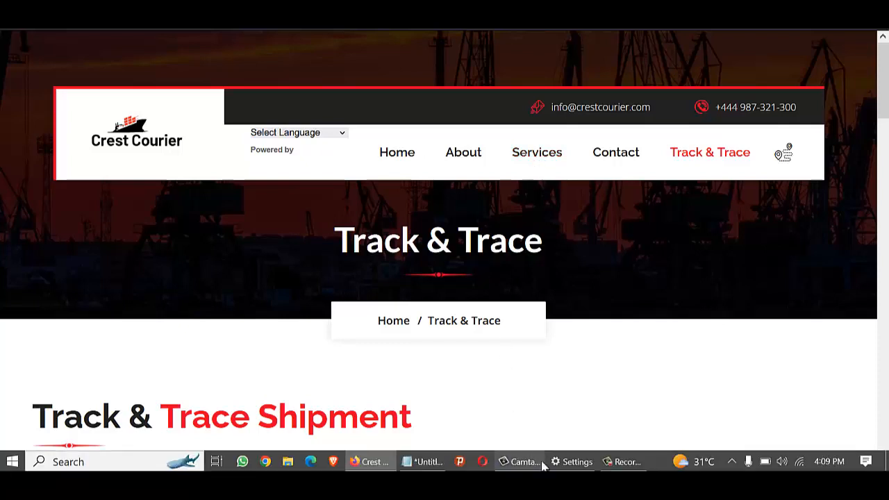
# Review the public Track & Trace Shipment page, still branded Crest Courier.
pyautogui.click(622, 461)
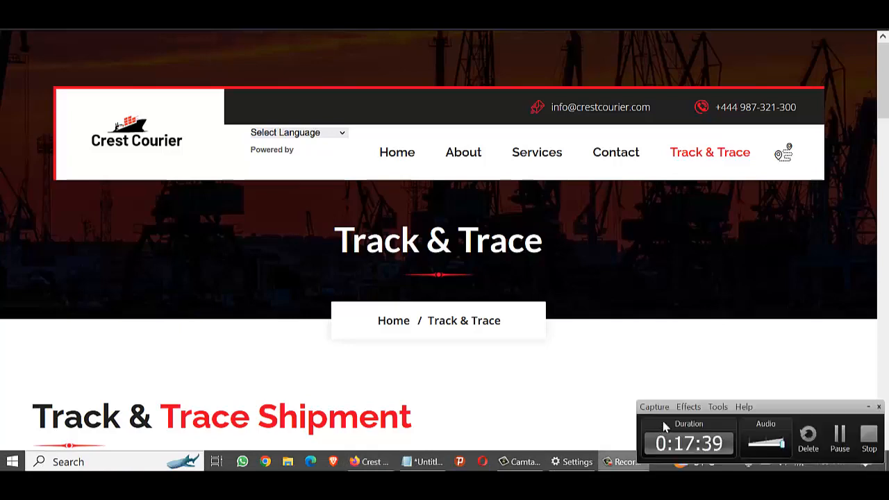
pyautogui.click(845, 445)
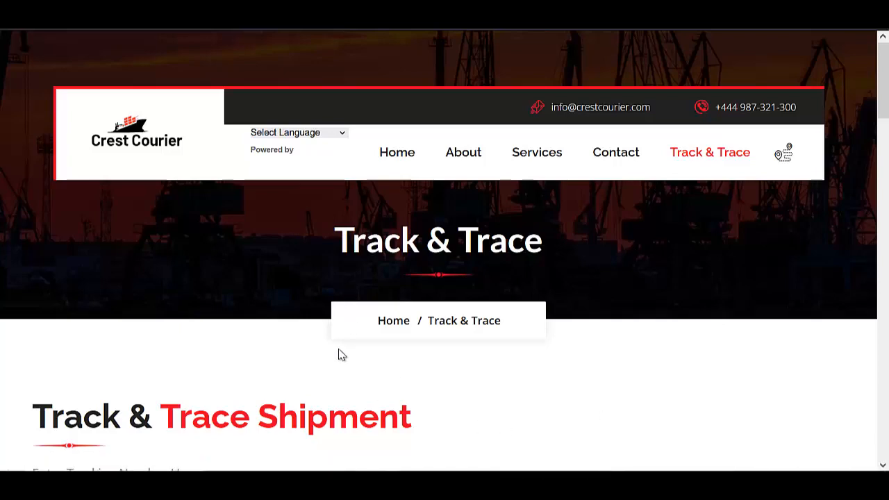
pyautogui.scroll(-3, 340, 354)
pyautogui.scroll(-3, 847, 153)
# Open public_html/shipping/index.html in the cPanel code editor.
pyautogui.scroll(3, 410, 121)
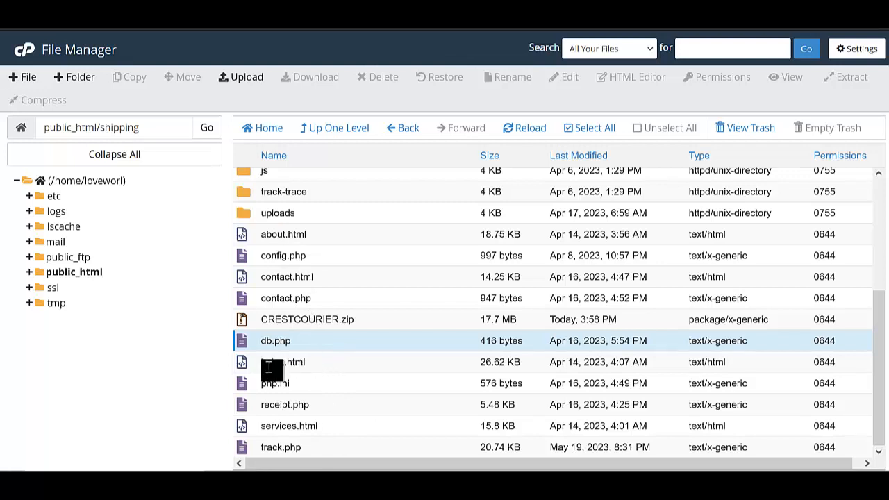
pyautogui.rightClick(315, 368)
pyautogui.click(343, 306)
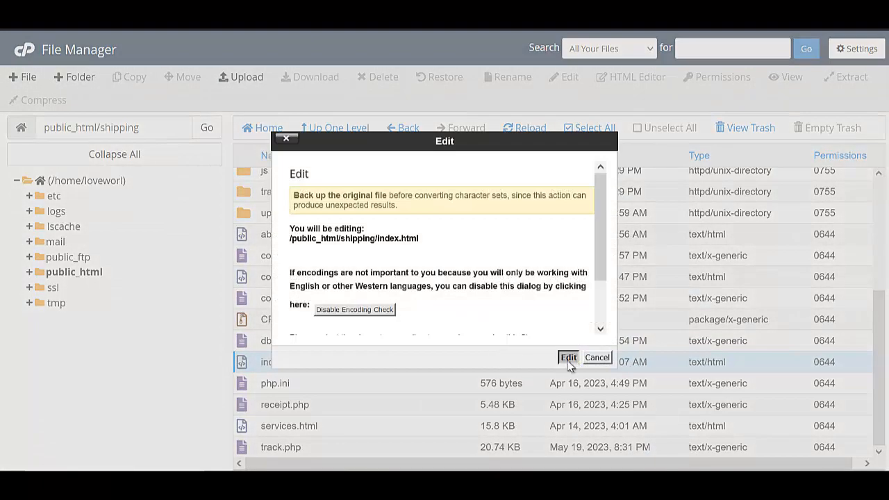
pyautogui.click(568, 357)
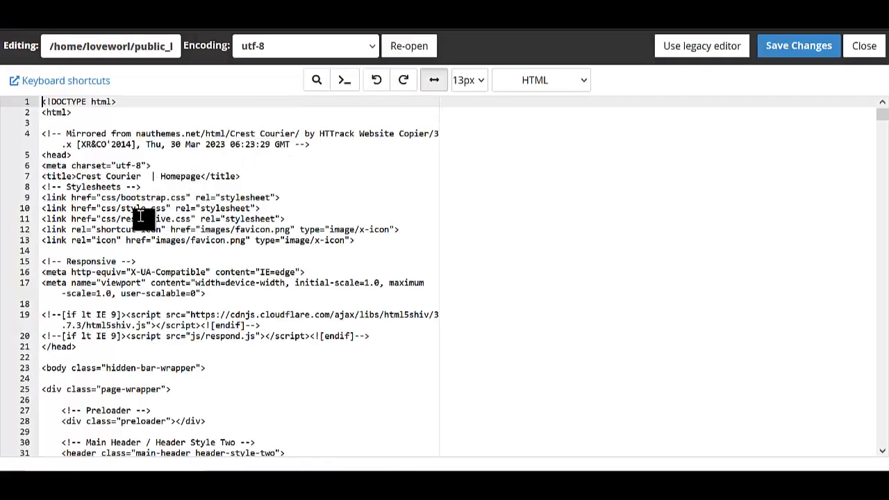
# Replace every 'Crest Courier' in index.html, starting from the line 7 title, with 'Xpress Shipping'.
pyautogui.click(140, 177)
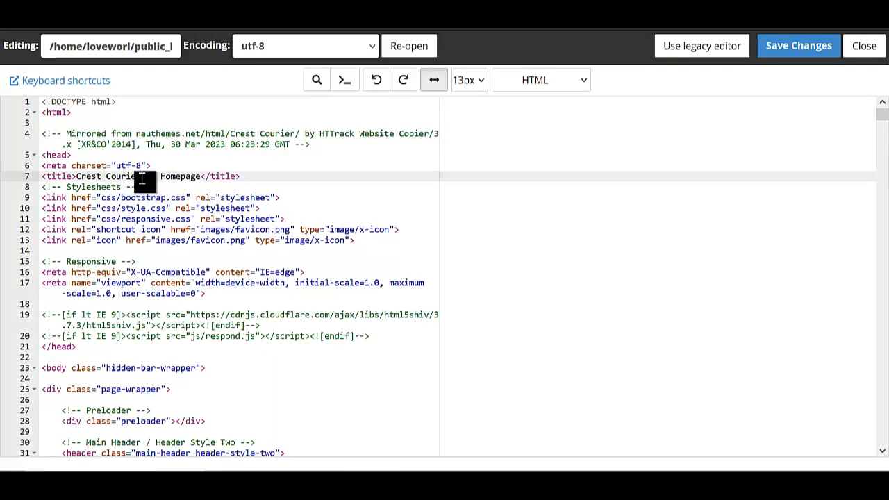
pyautogui.scroll(-4, 288, 224)
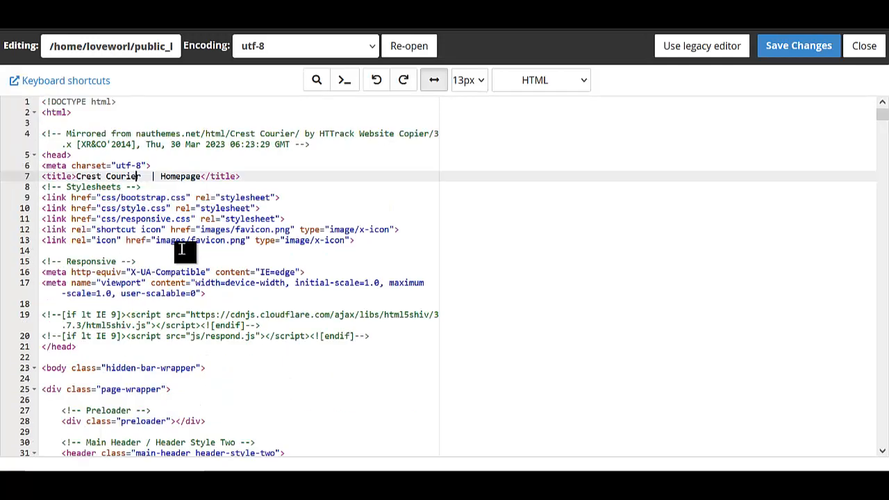
pyautogui.scroll(4, 194, 259)
pyautogui.click(142, 176)
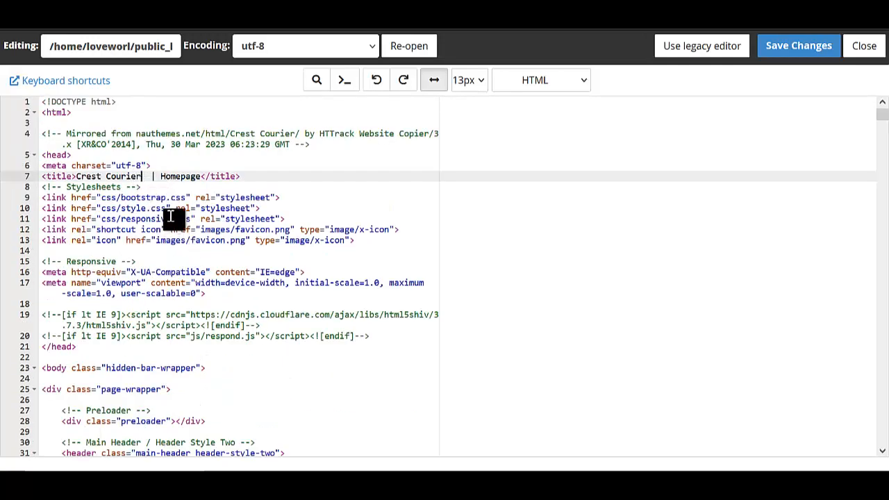
pyautogui.hotkey('ctrl', 'shift', 'Left')
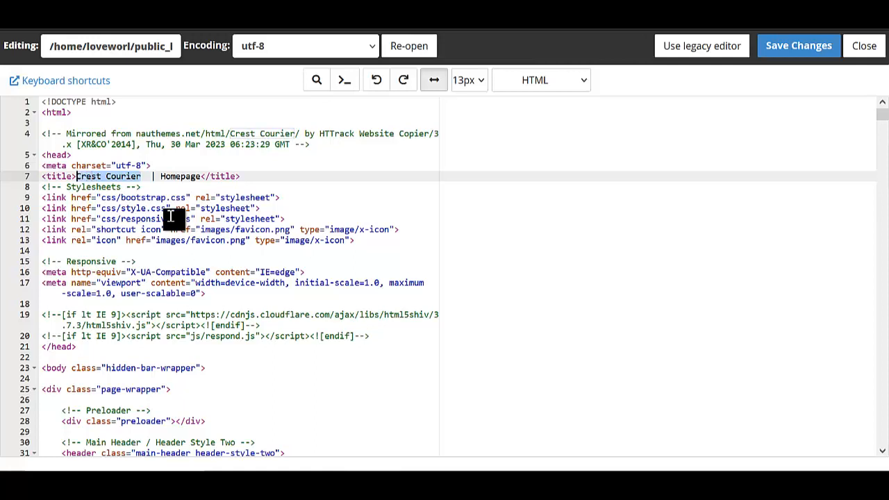
pyautogui.hotkey('ctrl', 'f')
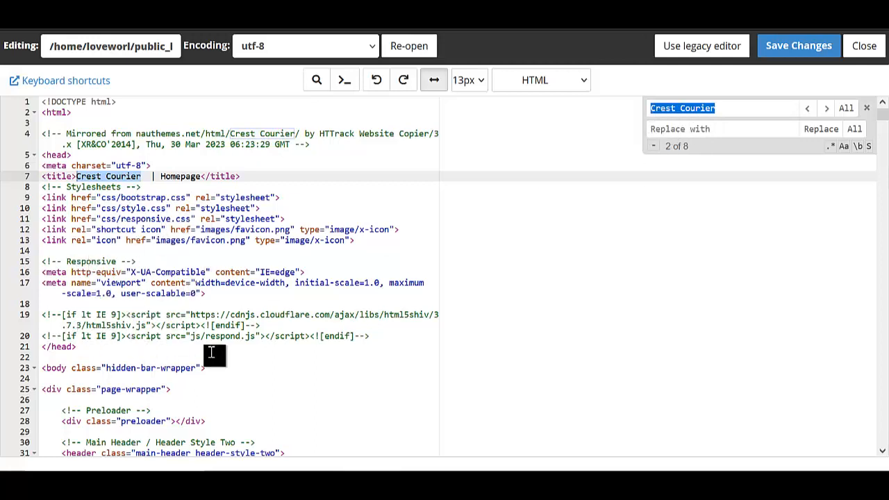
pyautogui.click(665, 129)
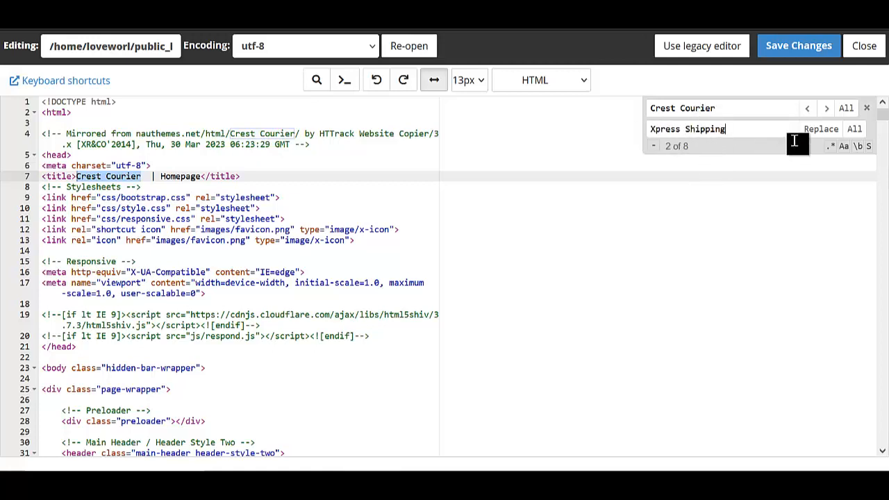
pyautogui.click(854, 129)
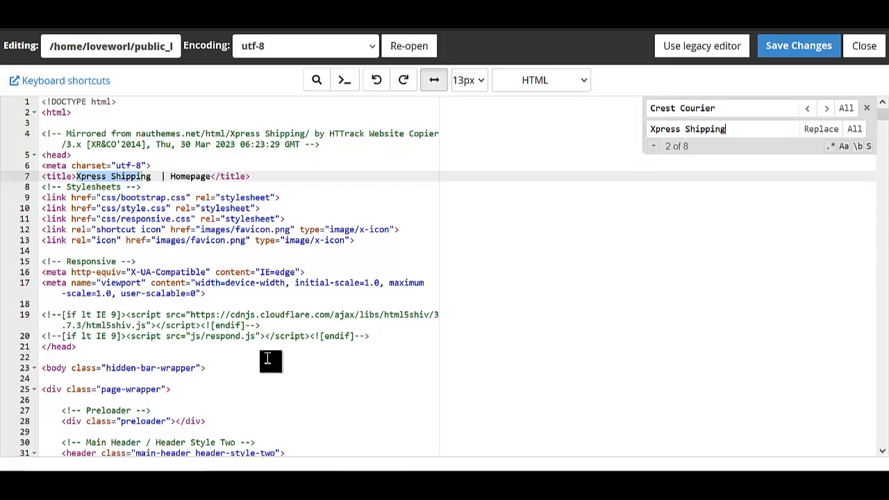
pyautogui.scroll(-3, 260, 262)
pyautogui.scroll(-1, 260, 262)
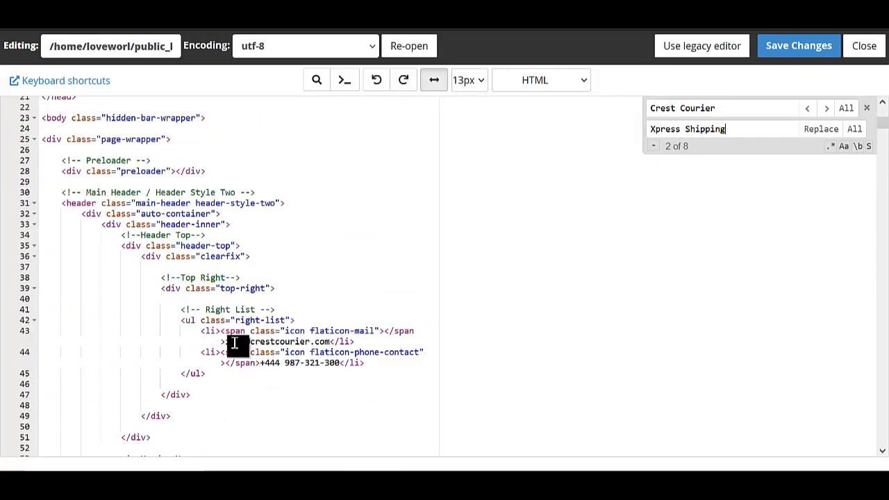
# Search index.html for crestcourier.com and jump to its second occurrence in the footer.
pyautogui.click(329, 341)
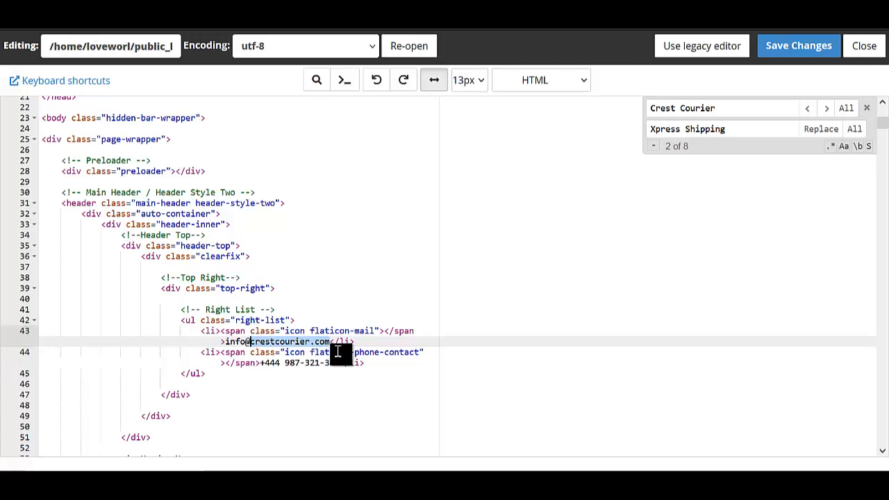
pyautogui.hotkey('ctrl', 'f')
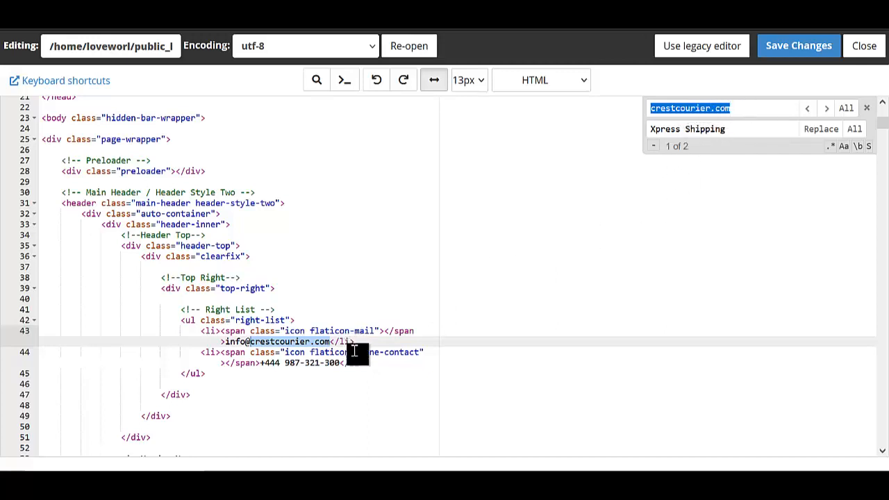
pyautogui.click(825, 109)
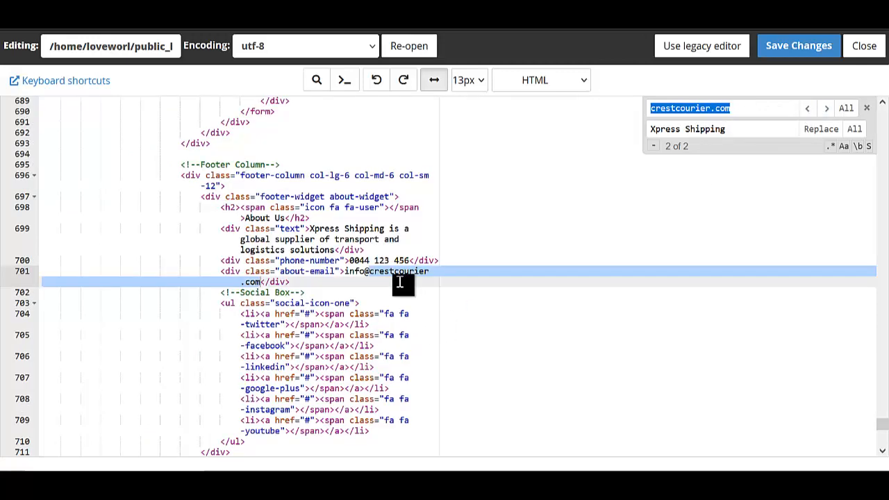
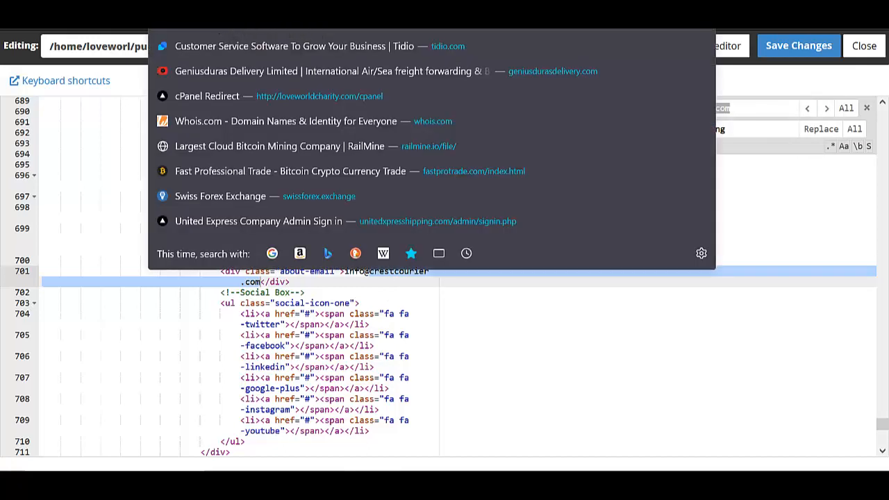
# Replace the footer e-mail's crestcourier.com domain with loveworldcharity.com, copied from the address bar.
pyautogui.rightClick(241, 20)
pyautogui.click(262, 97)
pyautogui.click(750, 124)
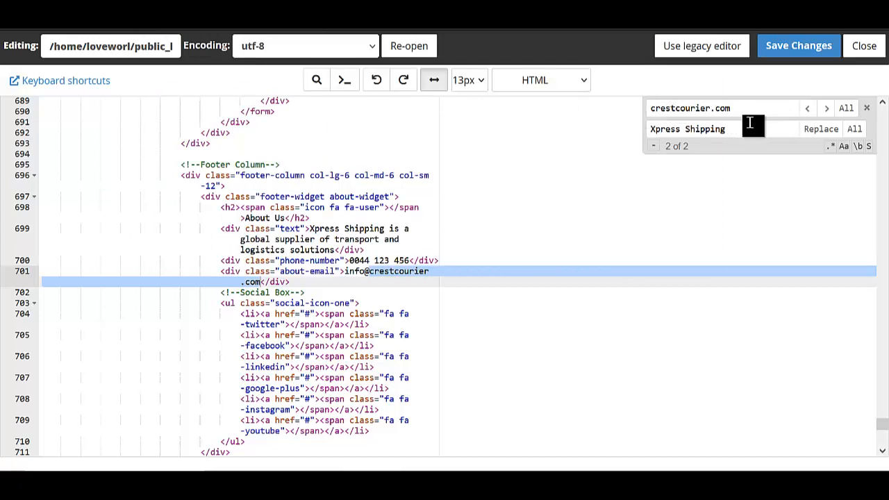
pyautogui.tripleClick(736, 128)
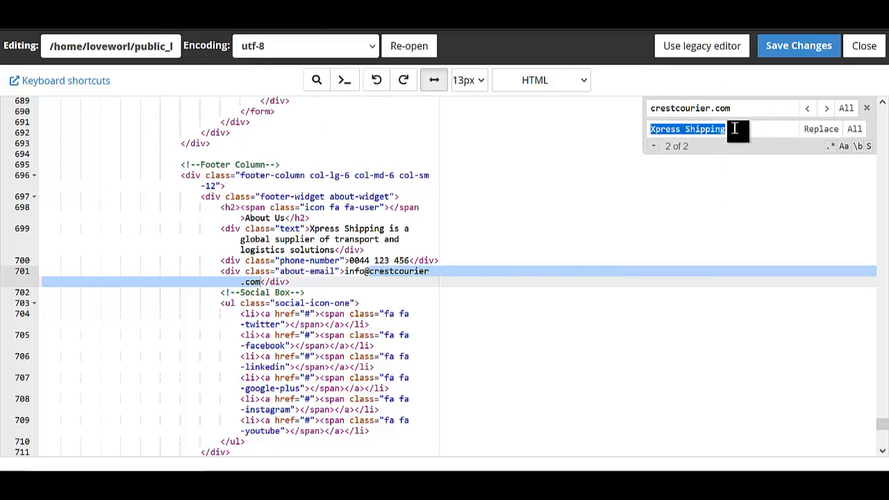
pyautogui.hotkey('ctrl', 'v')
pyautogui.click(812, 137)
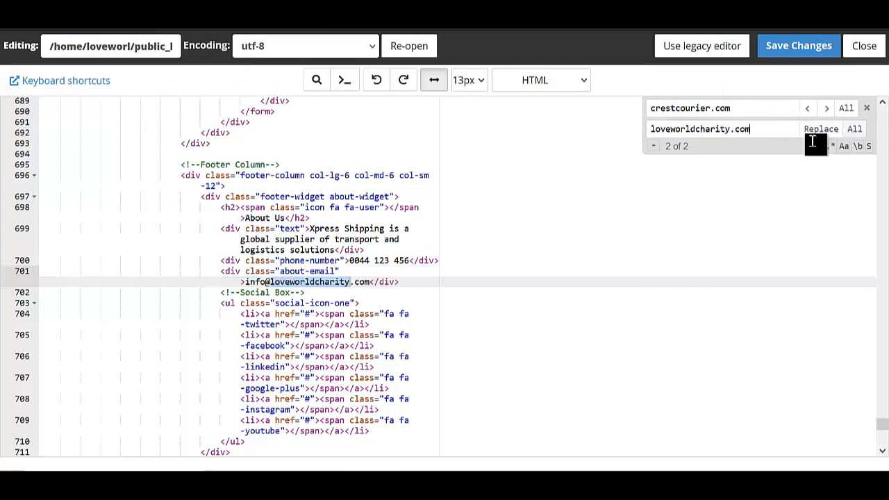
pyautogui.scroll(5, 341, 236)
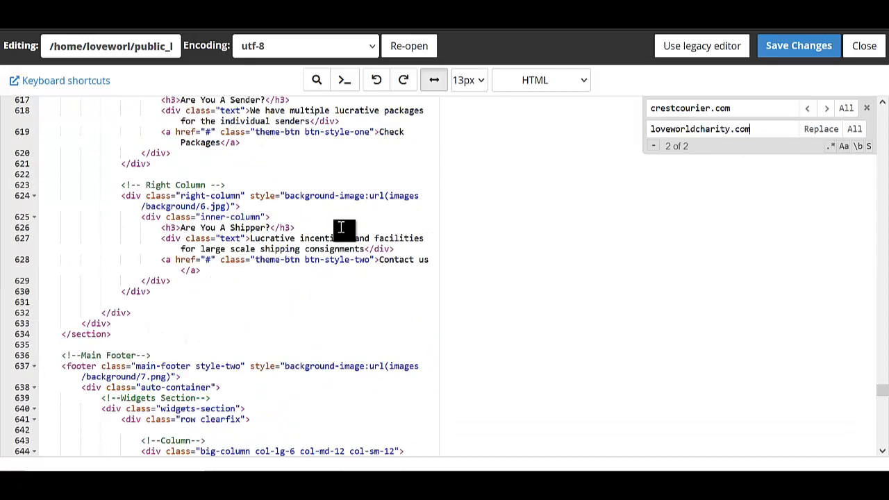
pyautogui.scroll(8, 340, 227)
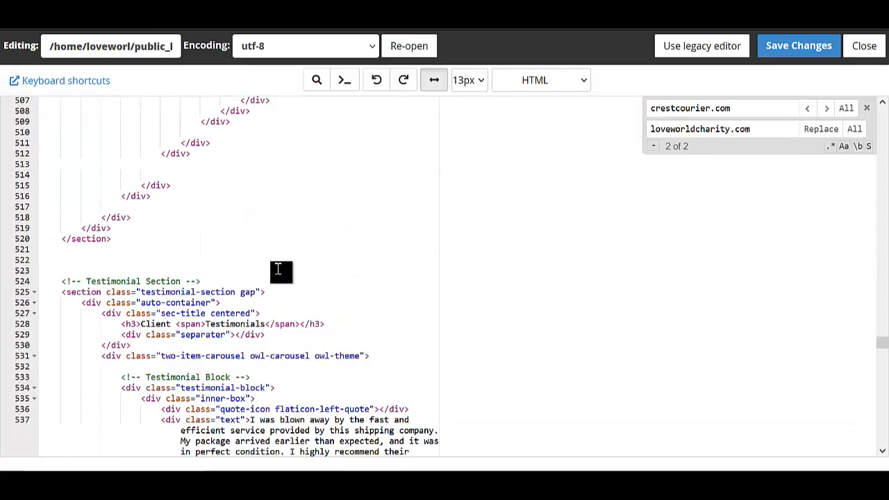
pyautogui.scroll(2, 277, 270)
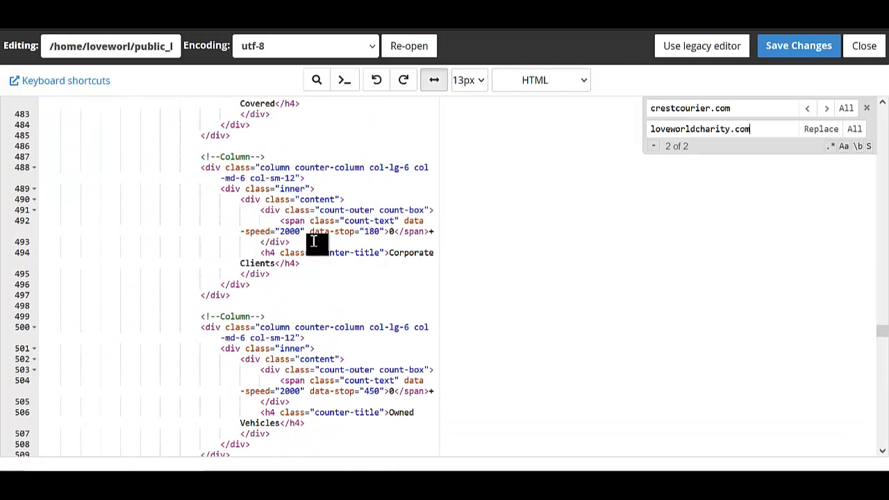
pyautogui.scroll(3, 274, 198)
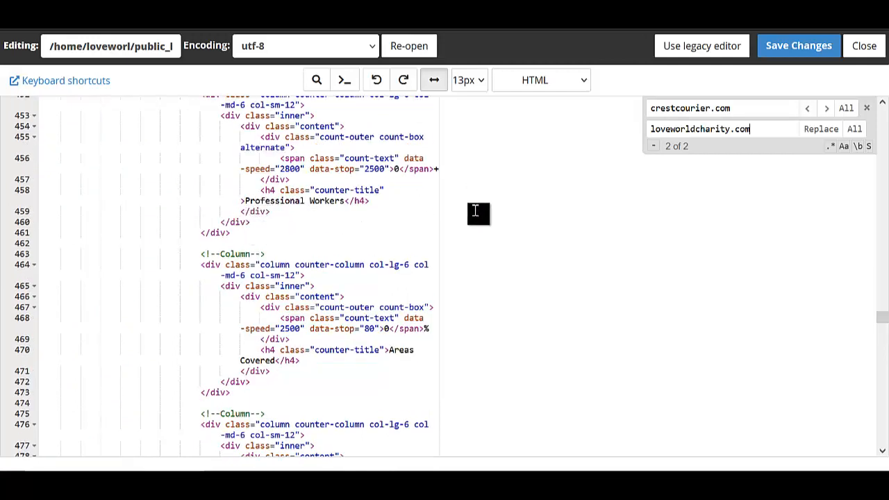
# Save index.html and open about.html in the code editor.
pyautogui.click(805, 53)
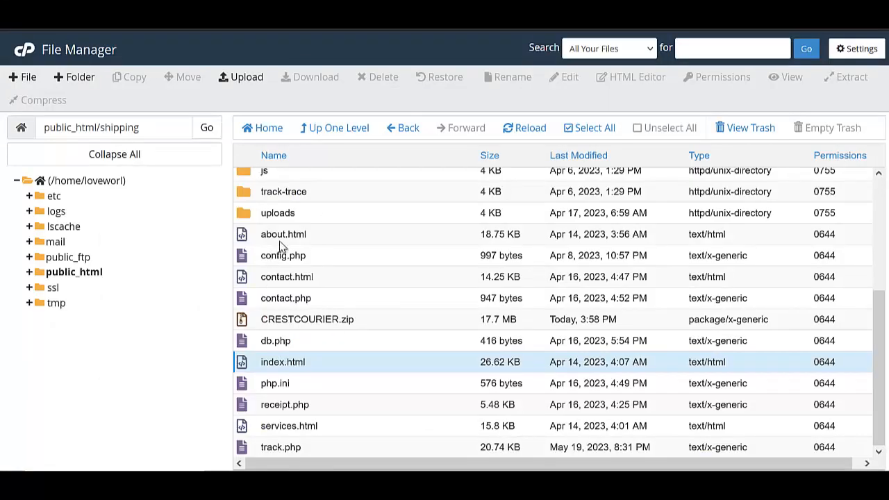
pyautogui.rightClick(318, 237)
pyautogui.click(342, 288)
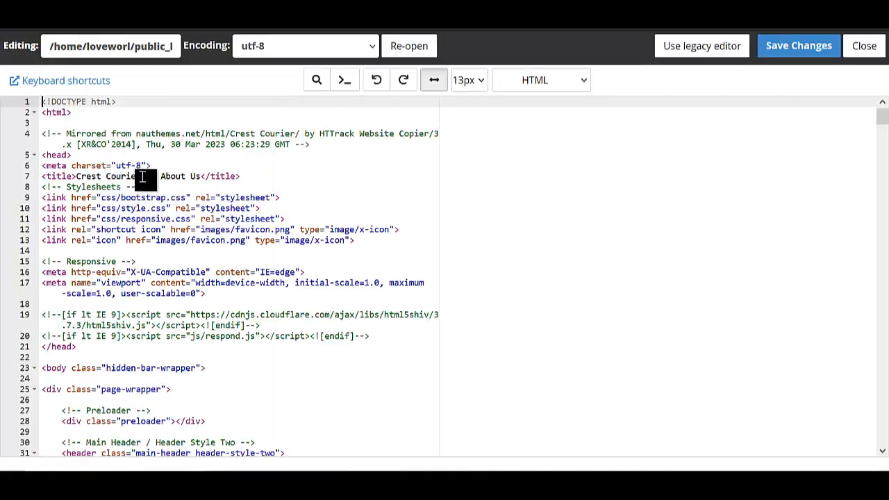
# Replace every 'Crest Courier' in about.html, starting from the title, with 'Xpress Shipping'.
pyautogui.click(143, 177)
pyautogui.hotkey('shift', 'Left')
pyautogui.hotkey('shift', 'Left')
pyautogui.hotkey('shift', 'Left')
pyautogui.hotkey('shift', 'Left')
pyautogui.hotkey('shift', 'Left')
pyautogui.hotkey('shift', 'Left')
pyautogui.hotkey('shift', 'Left')
pyautogui.hotkey('shift', 'Left')
pyautogui.hotkey('shift', 'Left')
pyautogui.hotkey('shift', 'Left')
pyautogui.hotkey('shift', 'Left')
pyautogui.hotkey('shift', 'Left')
pyautogui.hotkey('shift', 'Left')
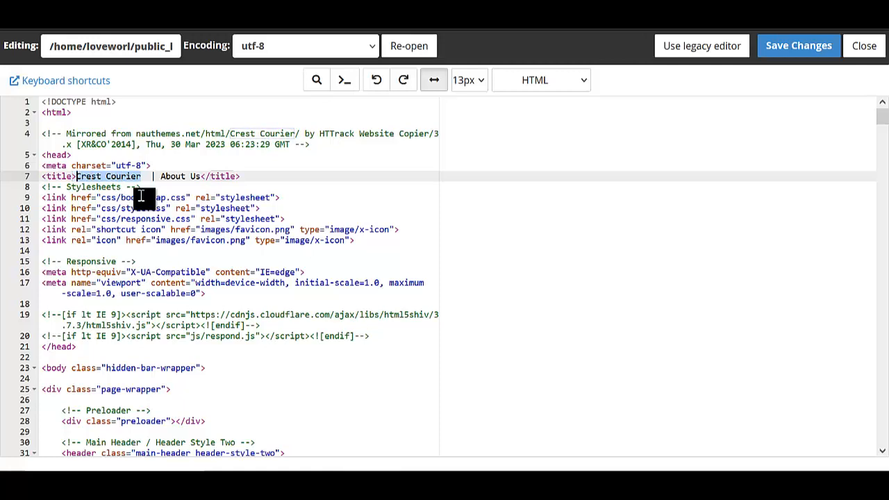
pyautogui.hotkey('ctrl', 'f')
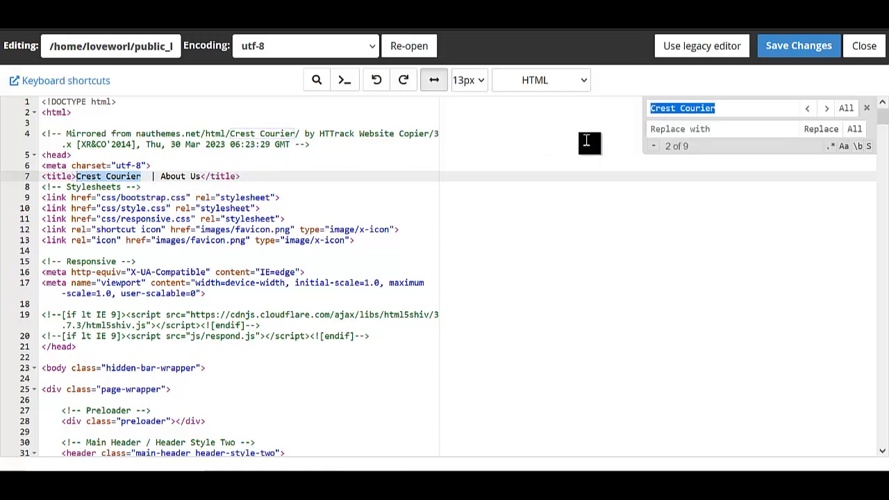
pyautogui.click(674, 128)
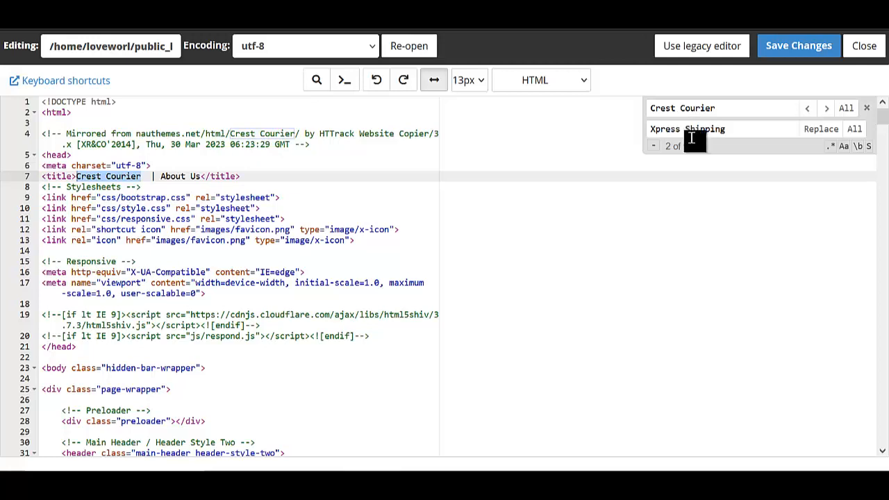
pyautogui.click(854, 134)
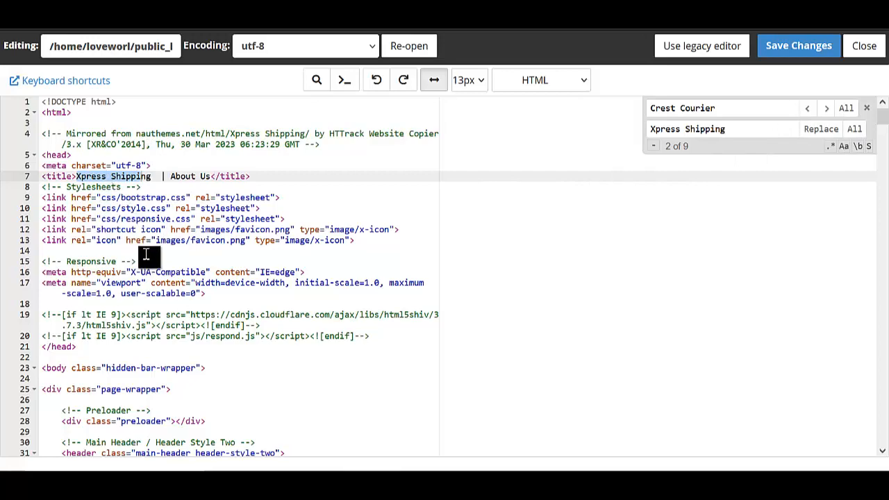
pyautogui.scroll(-3, 180, 262)
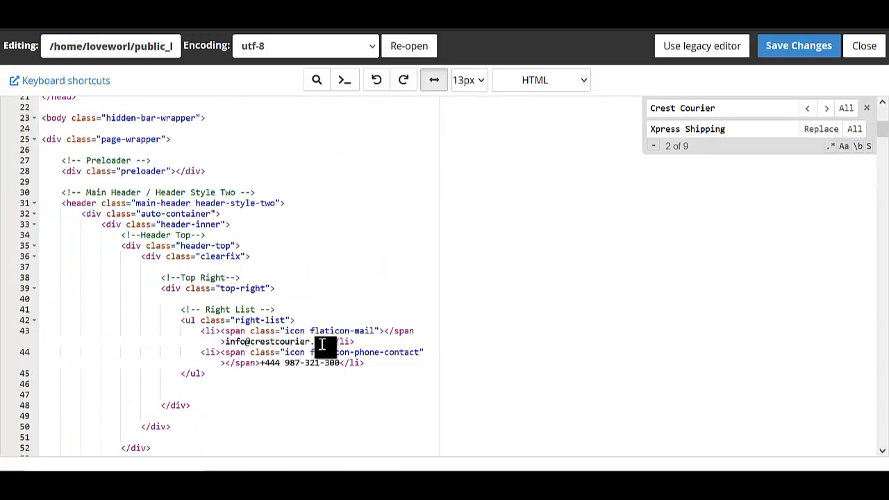
# Search about.html for crestcourier.com from the line 43 e-mail, finding 2 matches.
pyautogui.moveTo(329, 343); pyautogui.dragTo(252, 342)
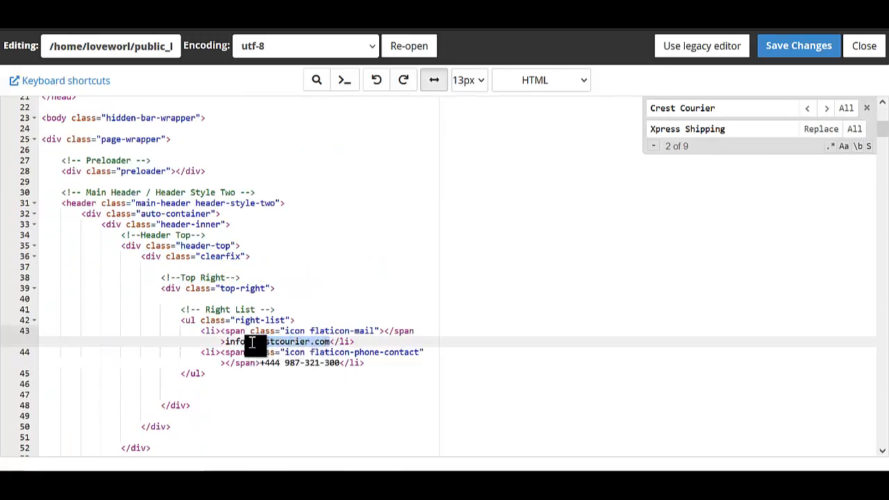
pyautogui.hotkey('ctrl', 'f')
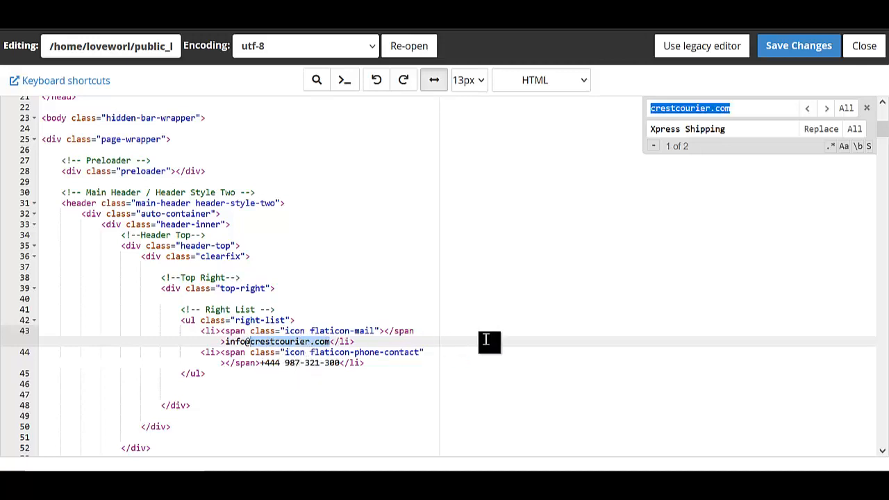
pyautogui.click(725, 128)
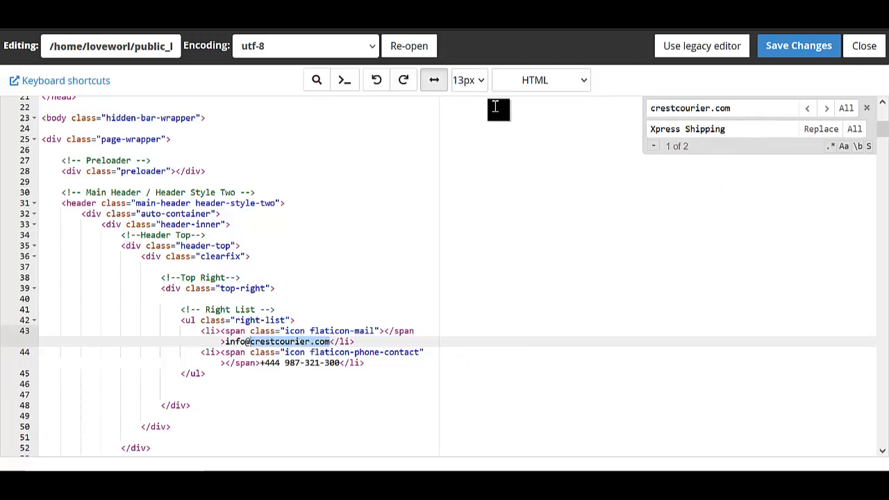
pyautogui.click(316, 27)
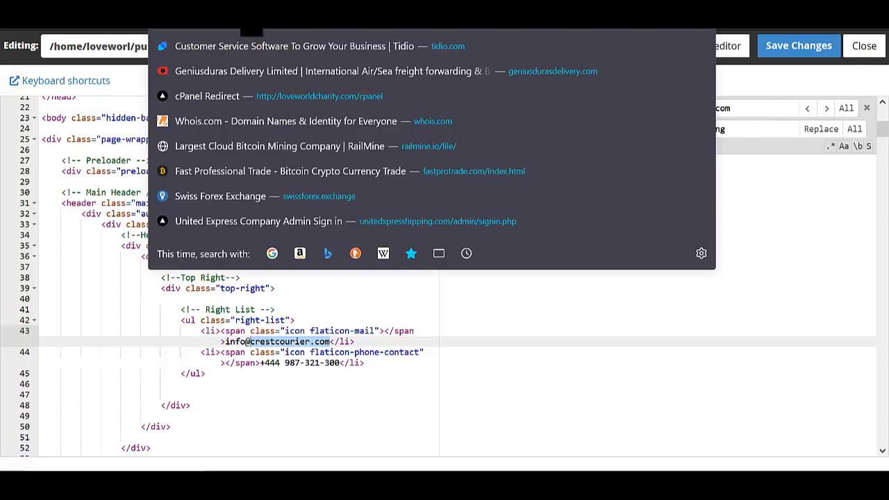
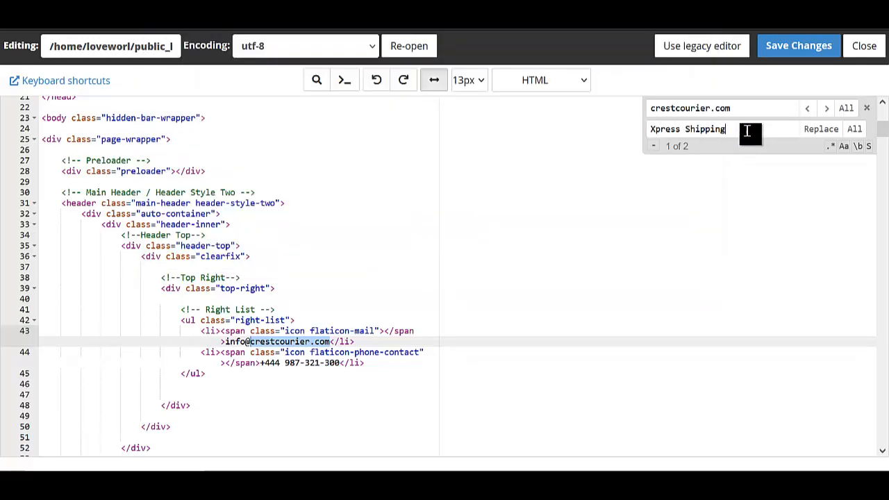
# Replace both crestcourier.com matches in about.html with loveworldcharity.com and save the file.
pyautogui.tripleClick(734, 131)
pyautogui.write('loveworldcharity.com')
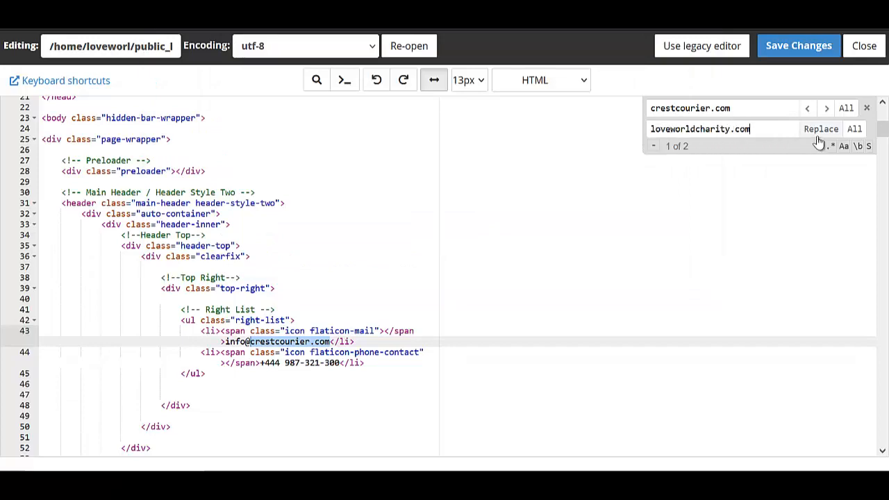
pyautogui.click(855, 129)
pyautogui.scroll(-10, 283, 292)
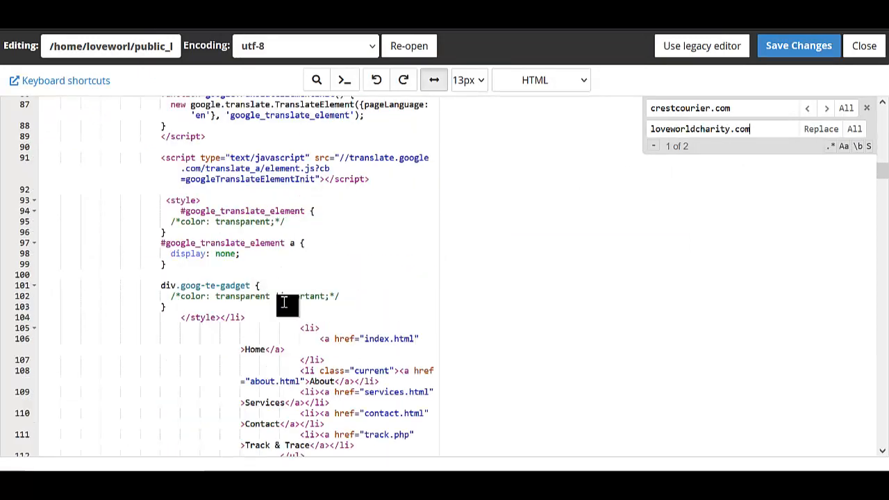
pyautogui.scroll(-15, 343, 335)
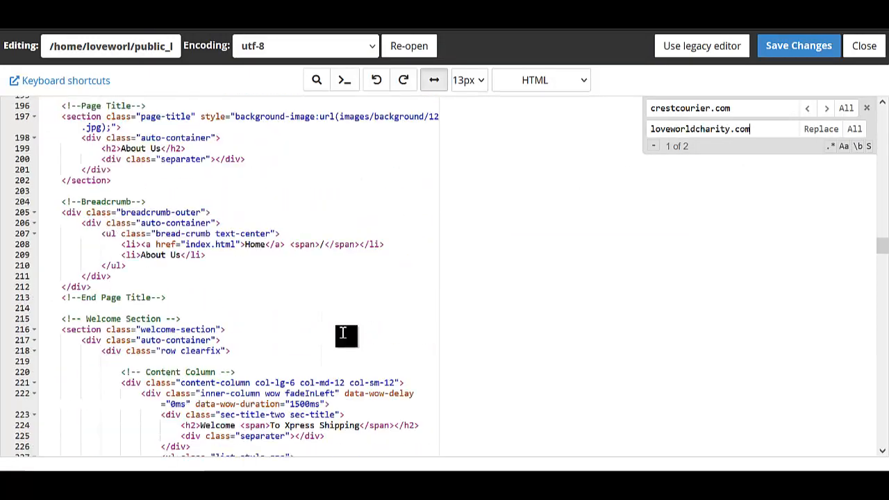
pyautogui.scroll(-10, 292, 268)
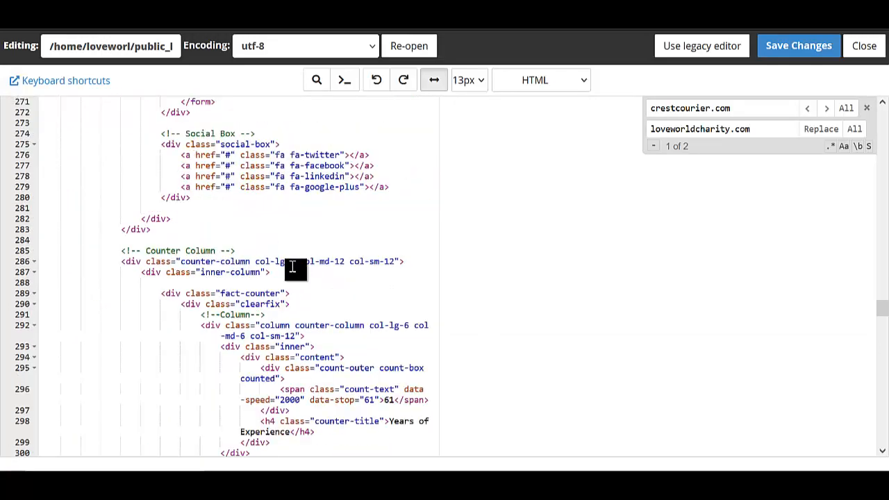
pyautogui.scroll(-20, 293, 268)
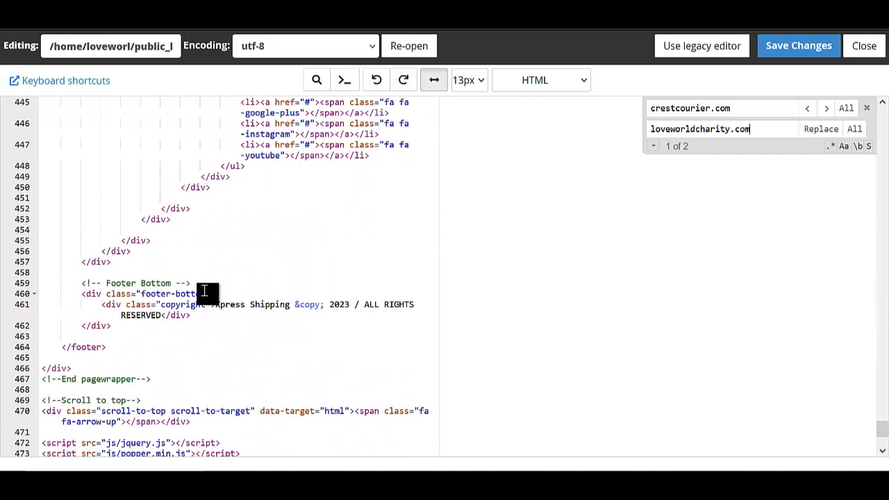
pyautogui.scroll(10, 249, 312)
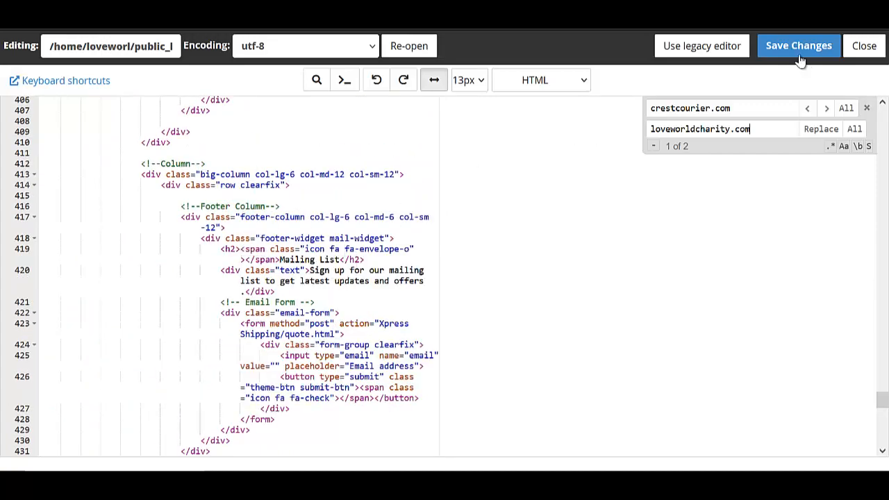
pyautogui.click(798, 55)
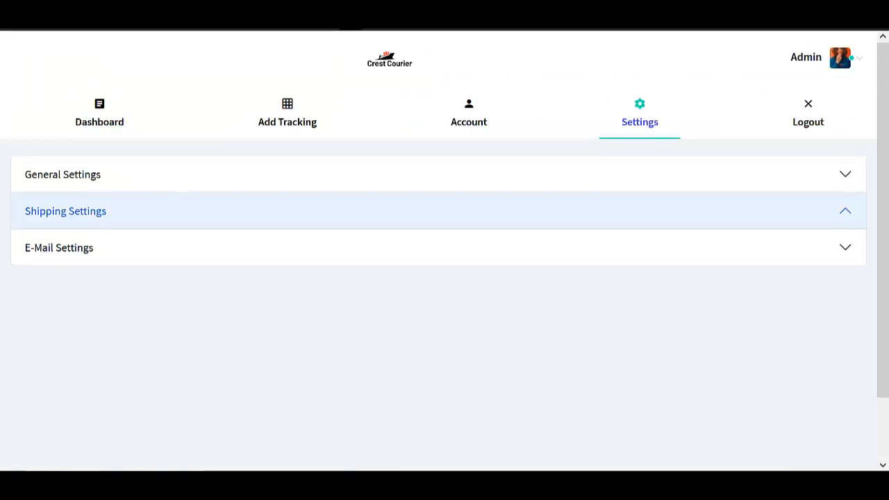
pyautogui.click(341, 20)
pyautogui.rightClick(215, 20)
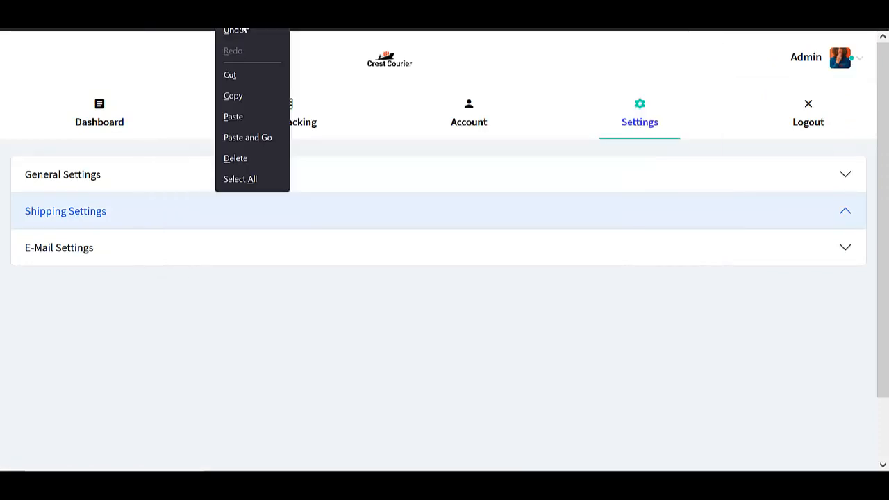
pyautogui.click(233, 95)
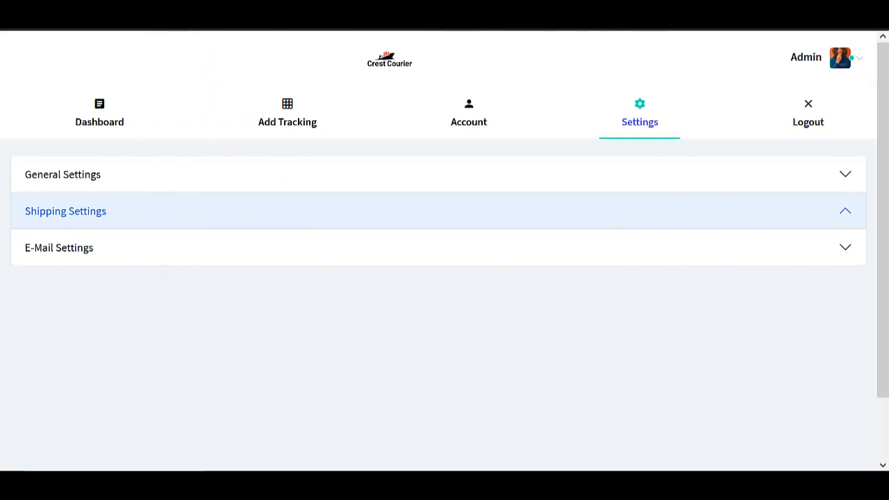
pyautogui.hotkey('ctrl', 't')
pyautogui.click(559, 24)
pyautogui.write('https://loveworldcharity.com/shipping')
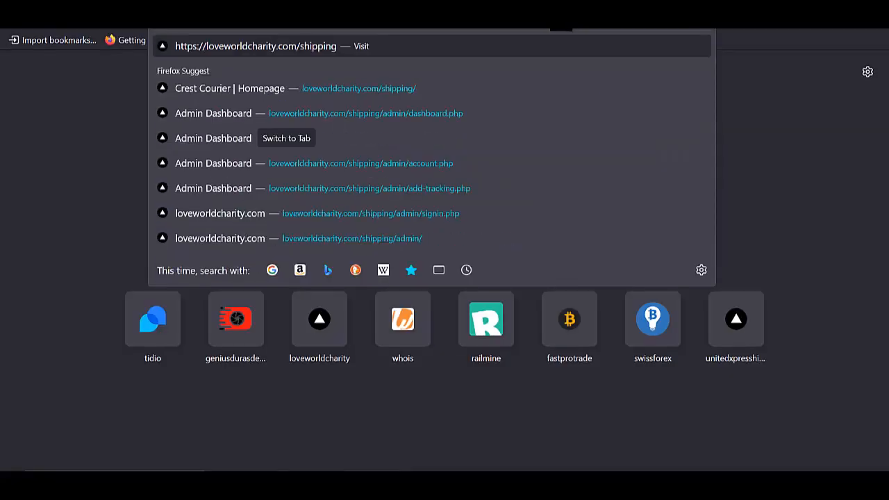
pyautogui.press('Return')
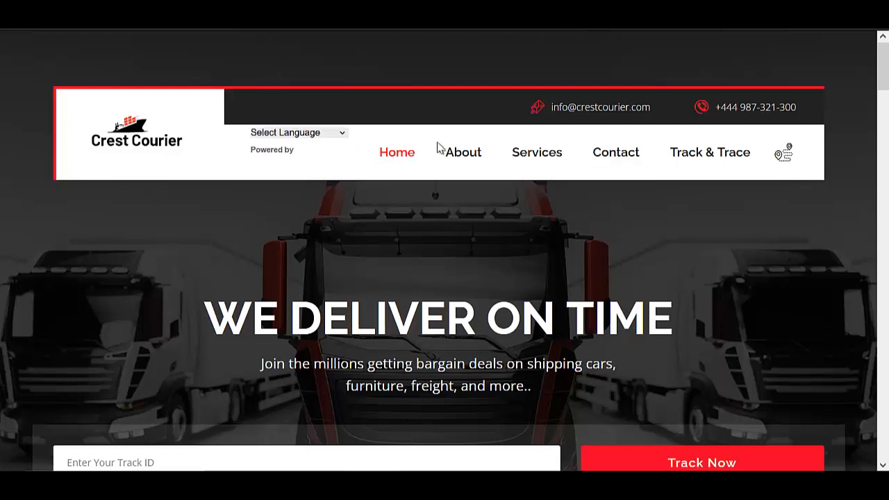
# Reload the live loveworldcharity.com/shipping homepage so the edits appear.
pyautogui.scroll(-10, 352, 262)
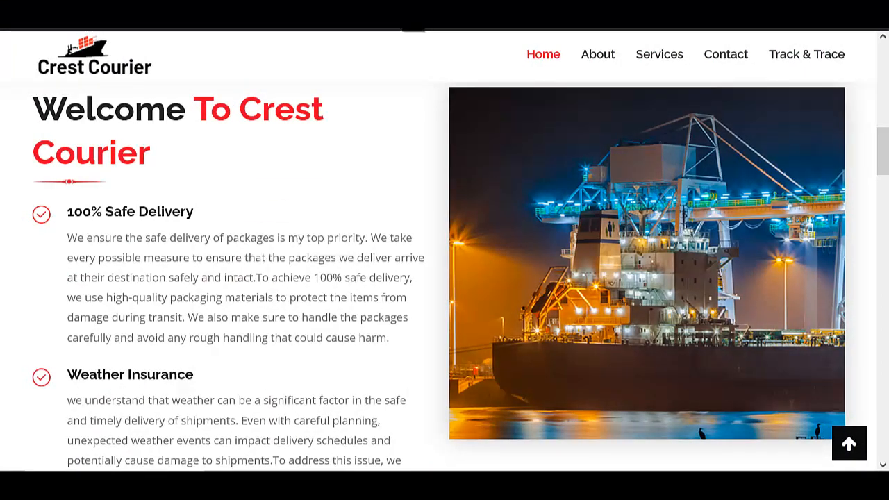
pyautogui.click(410, 29)
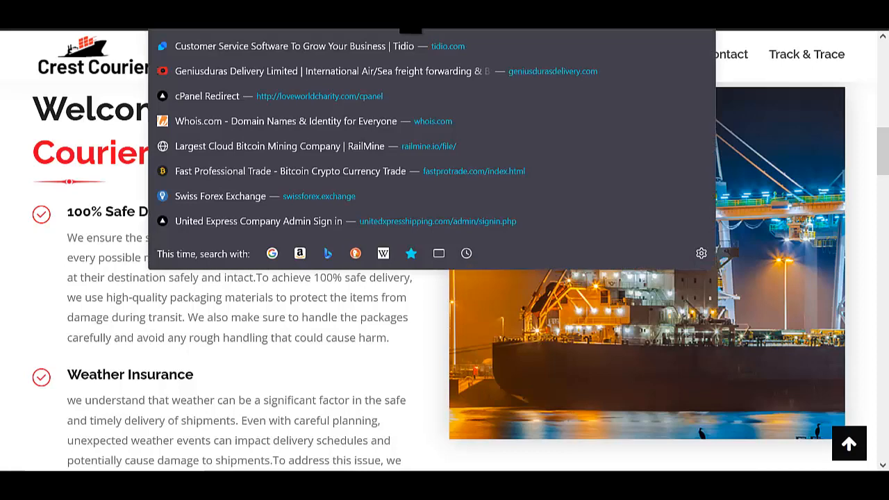
pyautogui.click(64, 15)
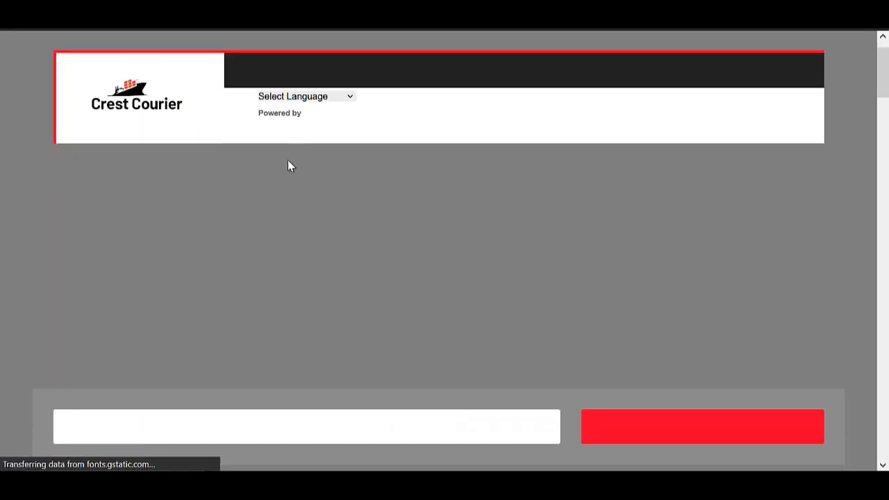
# Scroll to the footer to check the Xpress Shipping copyright and loveworldcharity.com e-mail, then back up.
pyautogui.scroll(-10, 287, 160)
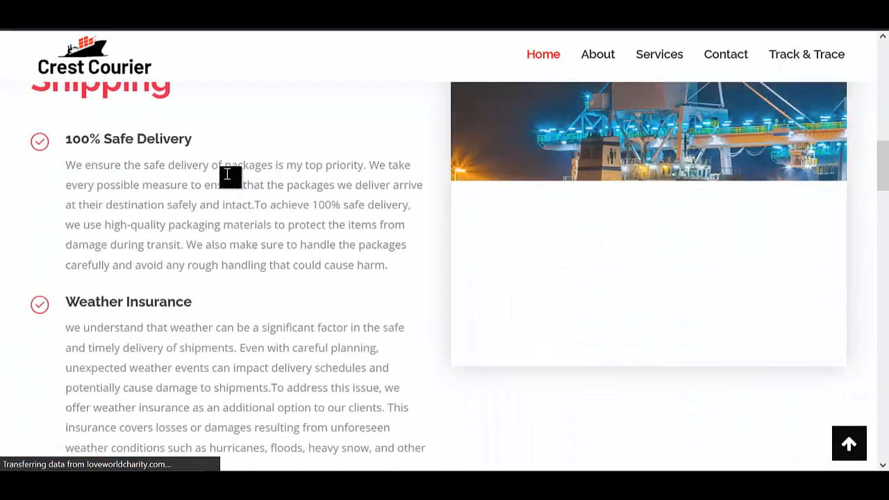
pyautogui.scroll(3, 227, 175)
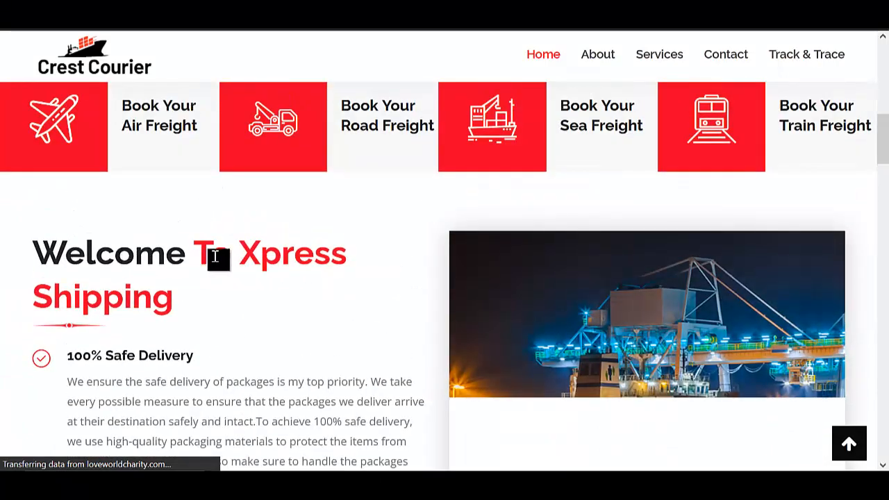
pyautogui.scroll(-10, 167, 281)
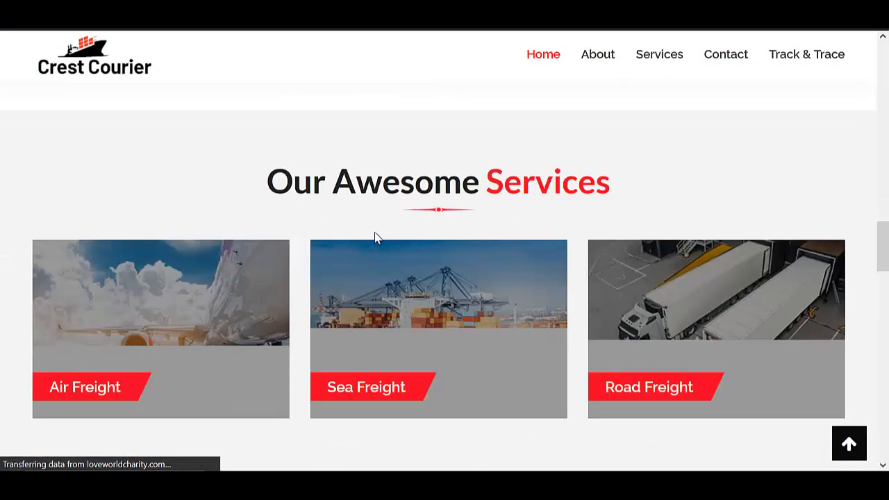
pyautogui.scroll(-13, 374, 239)
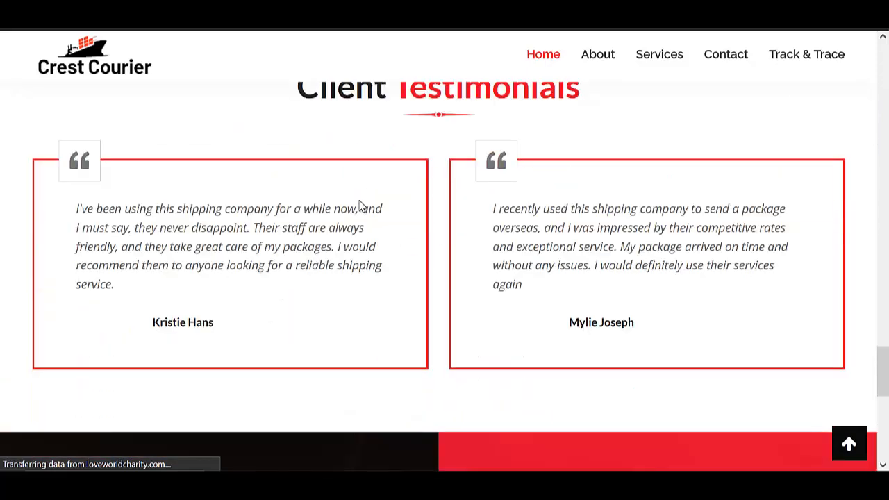
pyautogui.scroll(-7, 360, 205)
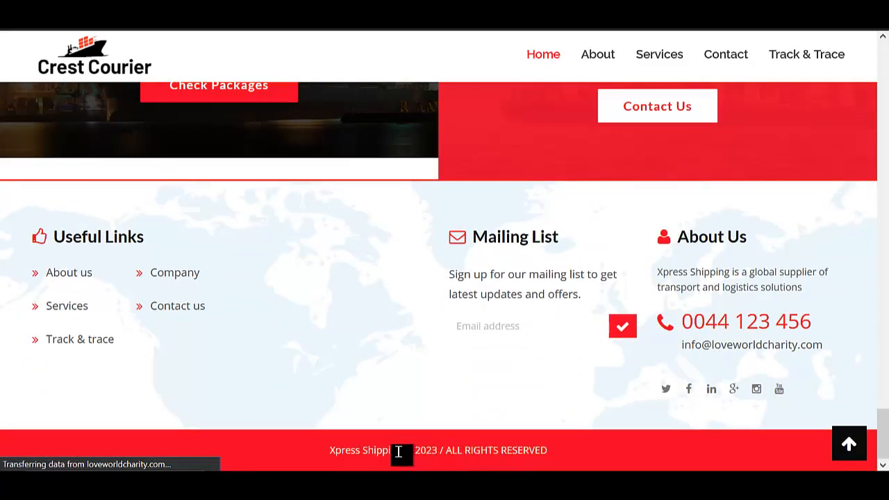
pyautogui.moveTo(398, 451); pyautogui.dragTo(345, 451)
pyautogui.scroll(10, 312, 263)
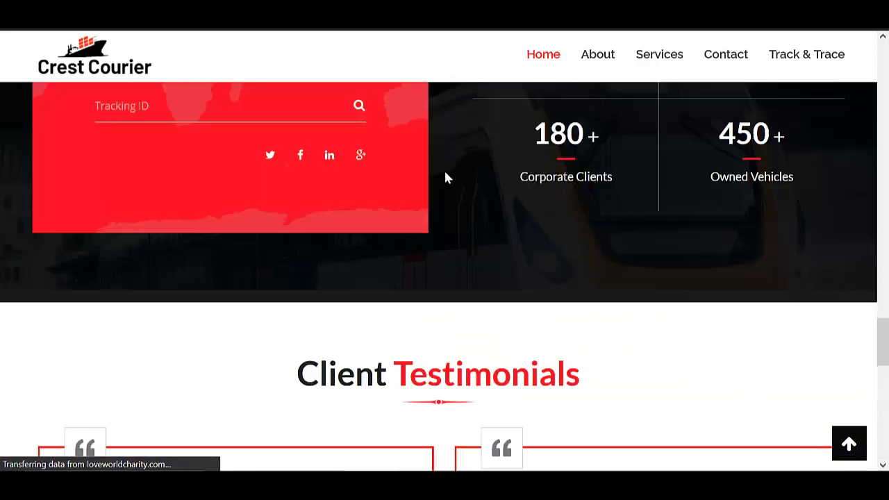
pyautogui.scroll(10, 445, 177)
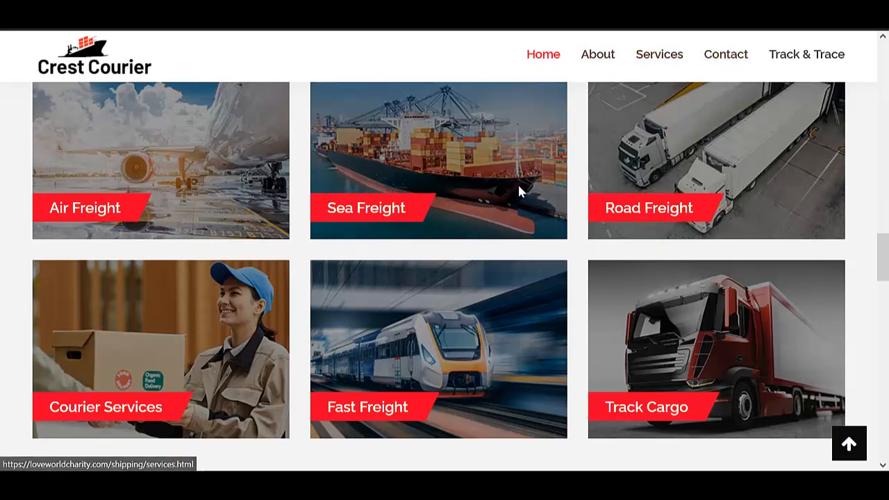
pyautogui.scroll(15, 514, 186)
pyautogui.scroll(2, 366, 174)
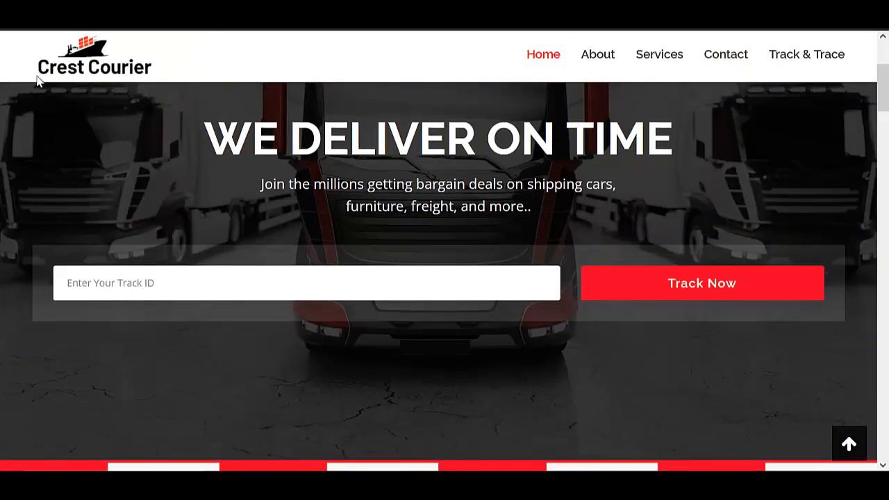
# Copy the logo's image link (logo-small-2.png) and paste it into a new tab.
pyautogui.rightClick(91, 56)
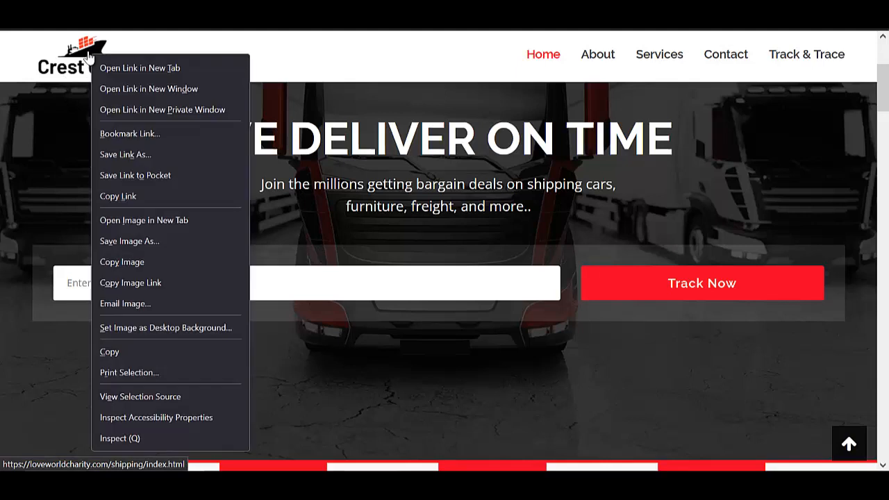
pyautogui.click(146, 283)
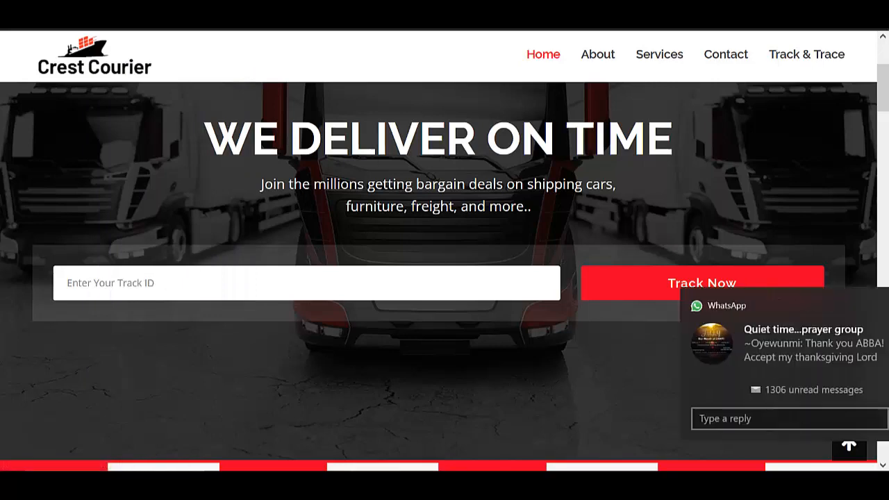
pyautogui.click(858, 307)
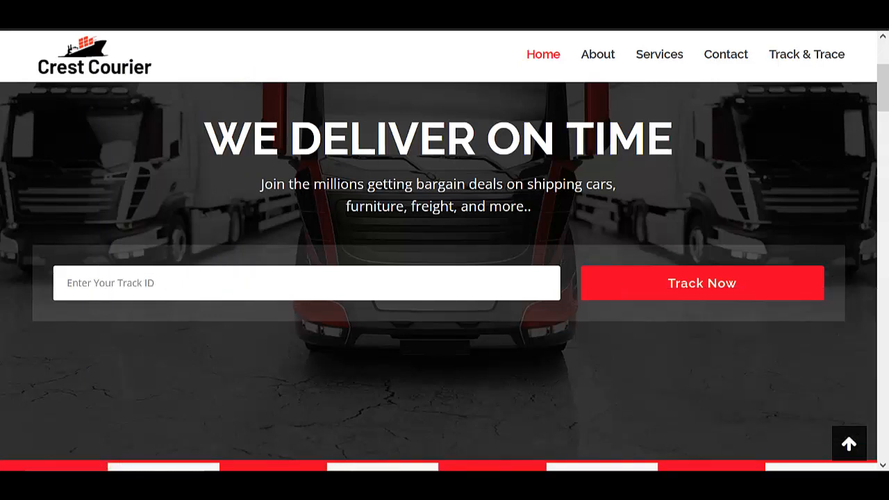
pyautogui.hotkey('ctrl', 't')
pyautogui.click(554, 26)
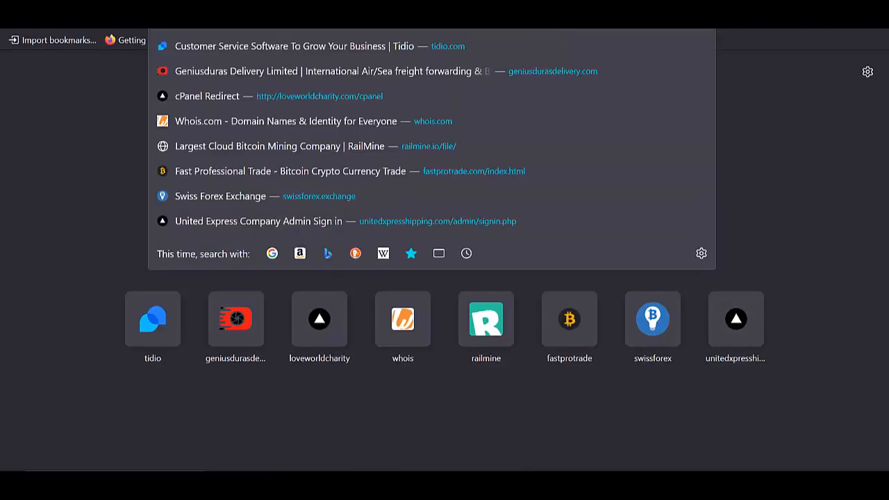
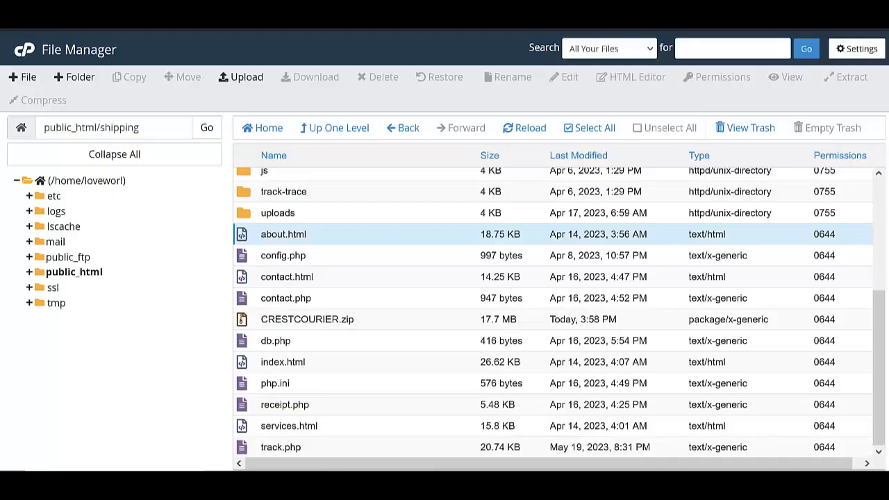
# Copy the logo-small-2.png image address from the Firefox address bar.
pyautogui.scroll(3, 288, 316)
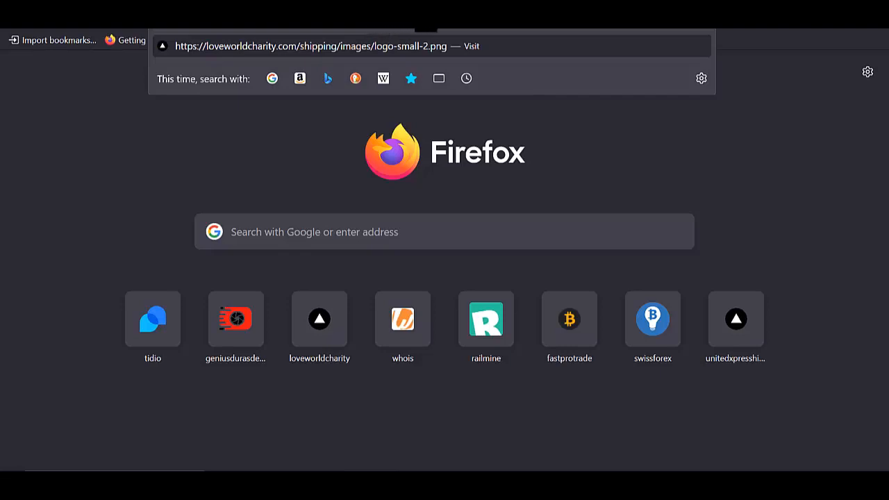
pyautogui.rightClick(398, 26)
pyautogui.click(420, 103)
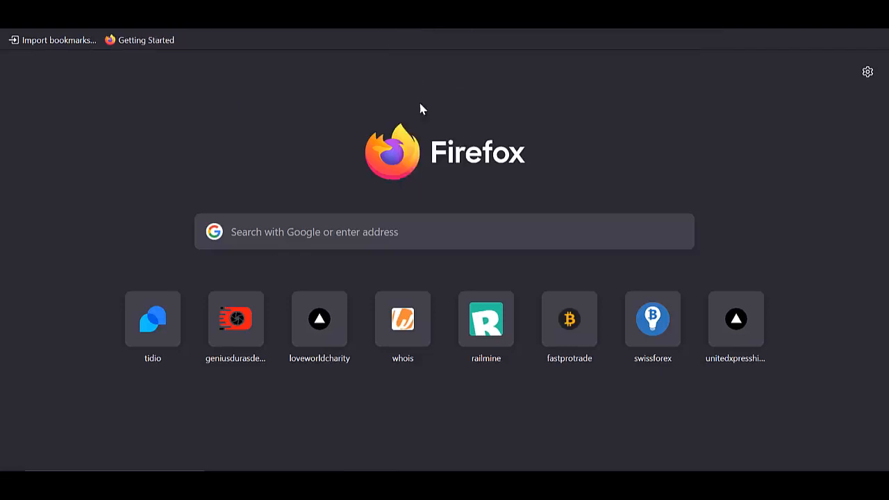
# In File Explorer, rename the Fastway Delivery logo in 1 - Ebook to logo-small-2.
pyautogui.moveTo(333, 466)
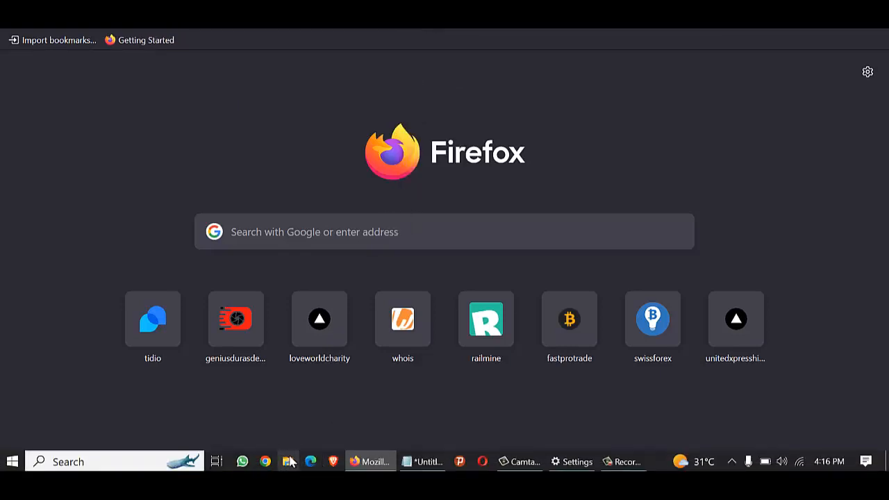
pyautogui.click(288, 461)
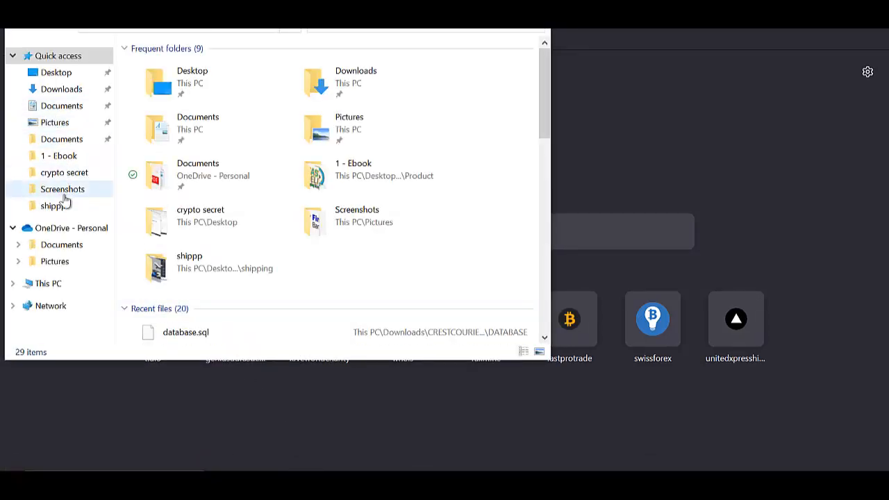
pyautogui.click(61, 157)
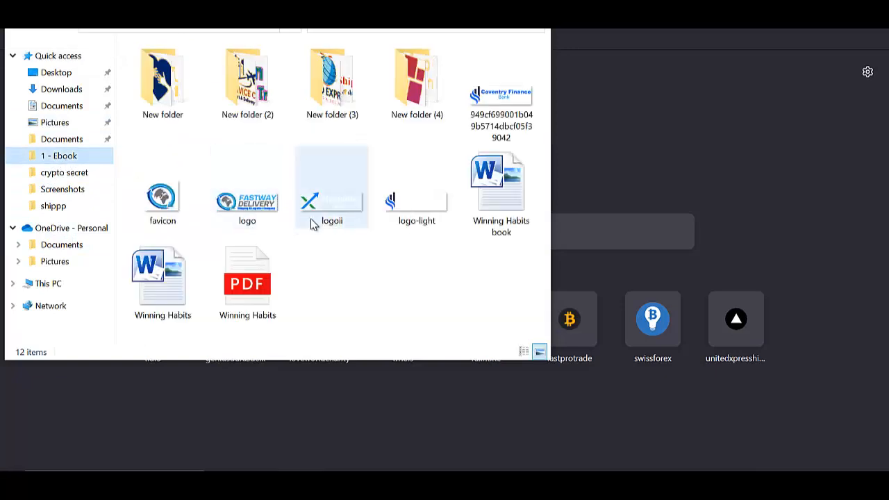
pyautogui.doubleClick(248, 209)
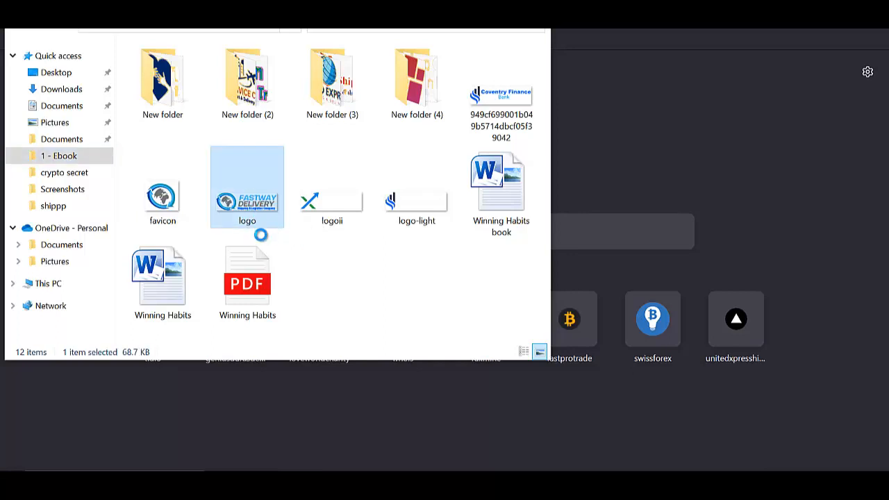
pyautogui.rightClick(256, 233)
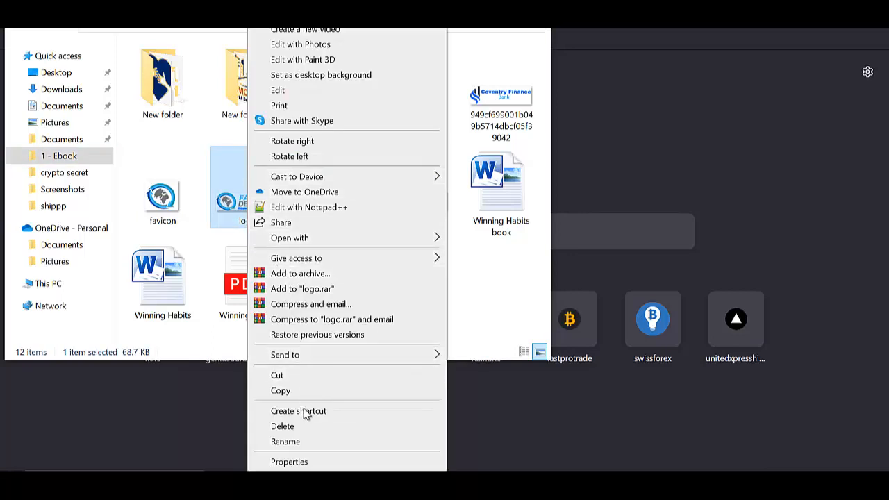
pyautogui.click(298, 443)
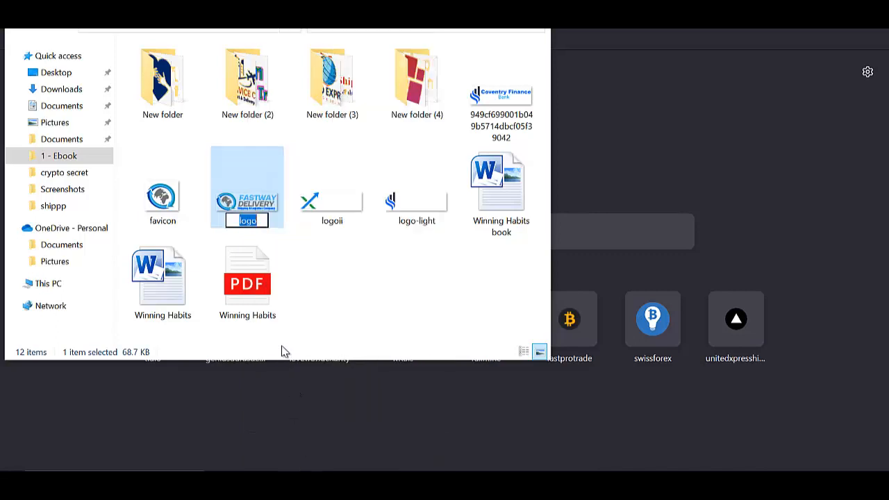
pyautogui.write('logo-small-2')
pyautogui.click(286, 258)
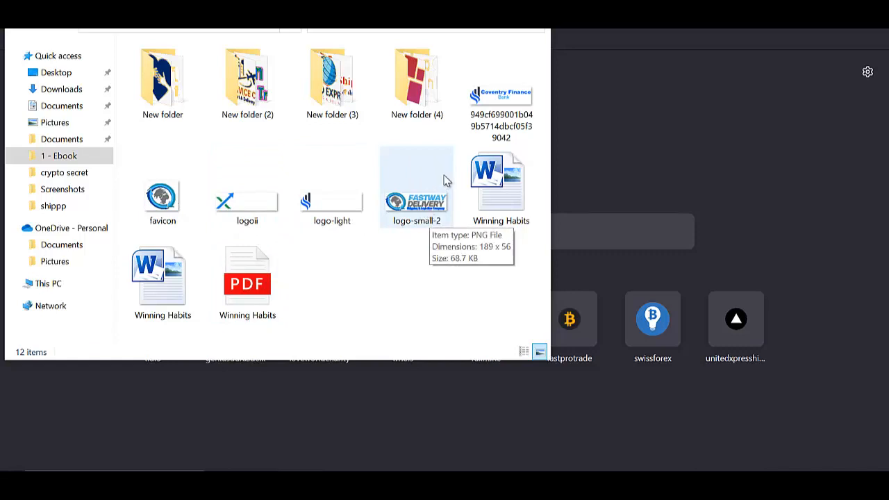
pyautogui.click(472, 9)
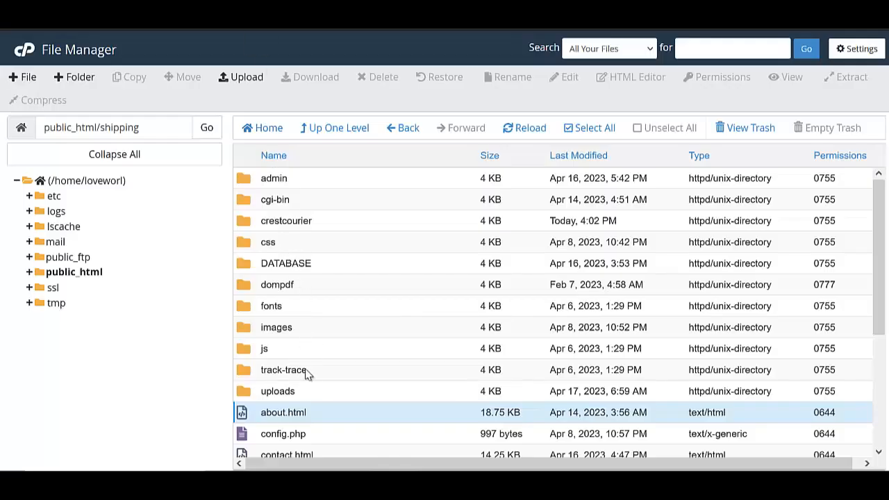
# Open the public_html/shipping/images folder and bring up its File Upload page.
pyautogui.doubleClick(314, 326)
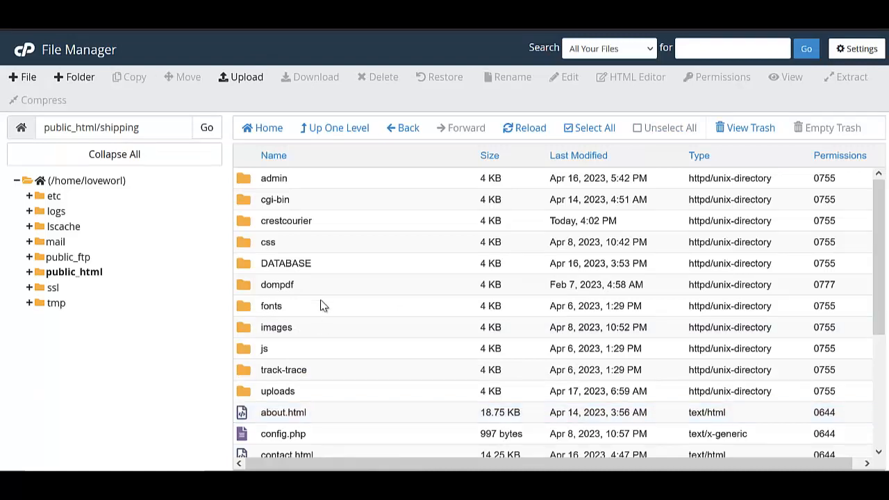
pyautogui.doubleClick(312, 332)
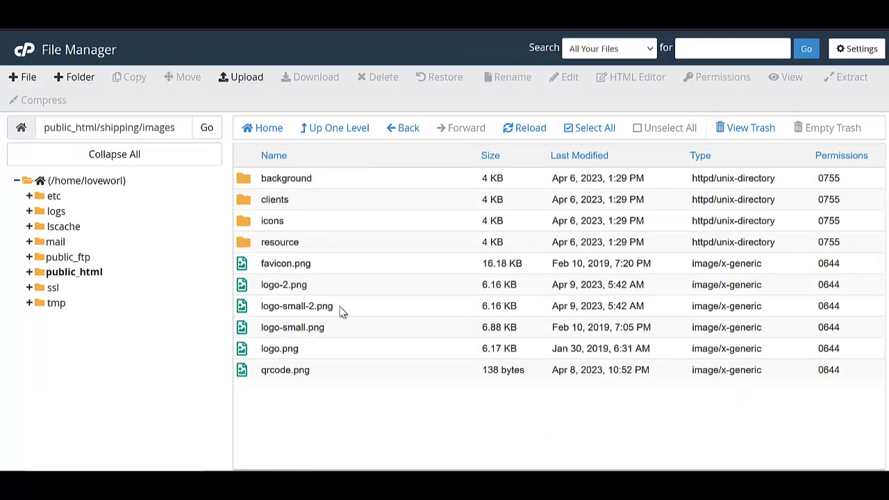
pyautogui.click(244, 78)
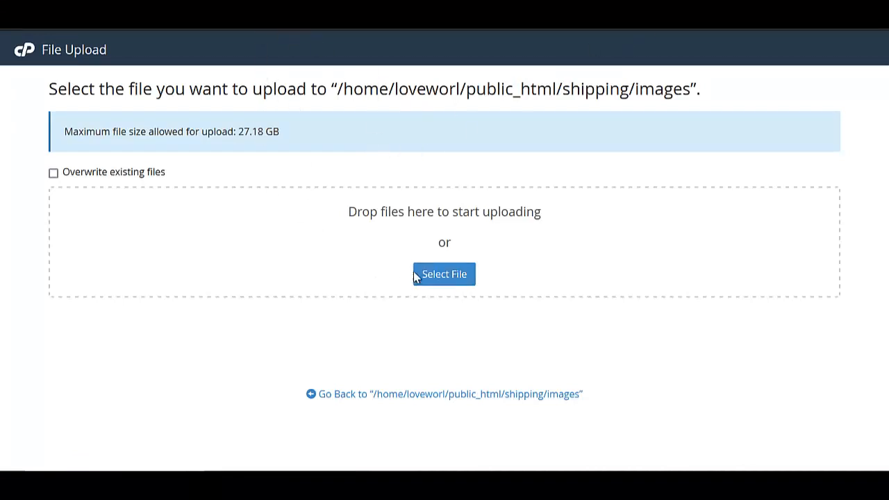
# Upload logo-small-2 from 1 - Ebook, overwriting the existing logo-small-2.png in images.
pyautogui.click(444, 276)
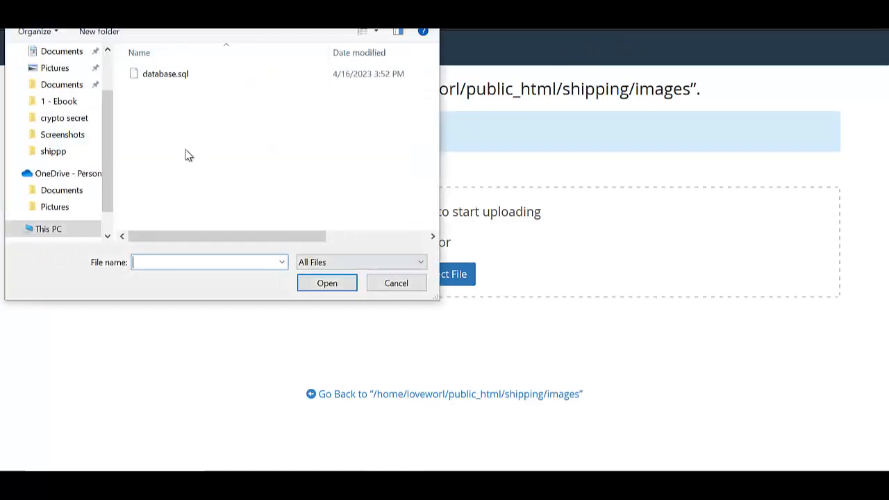
pyautogui.click(58, 102)
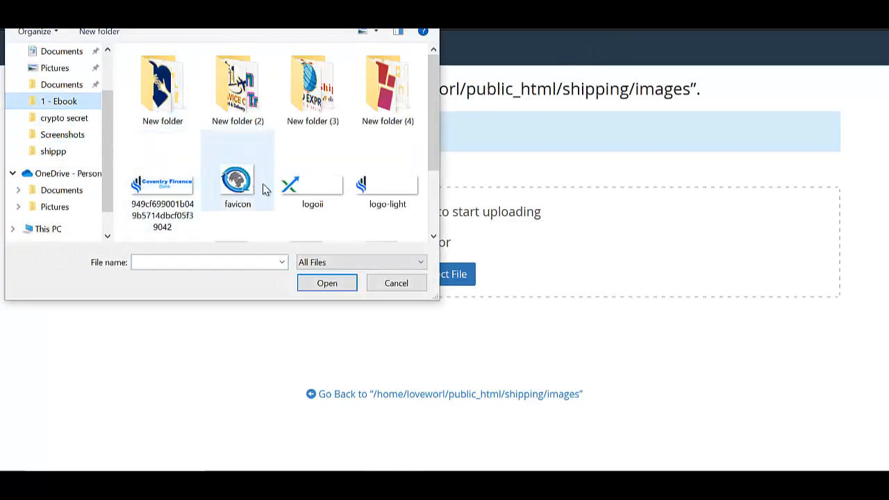
pyautogui.click(393, 199)
pyautogui.scroll(-2, 278, 199)
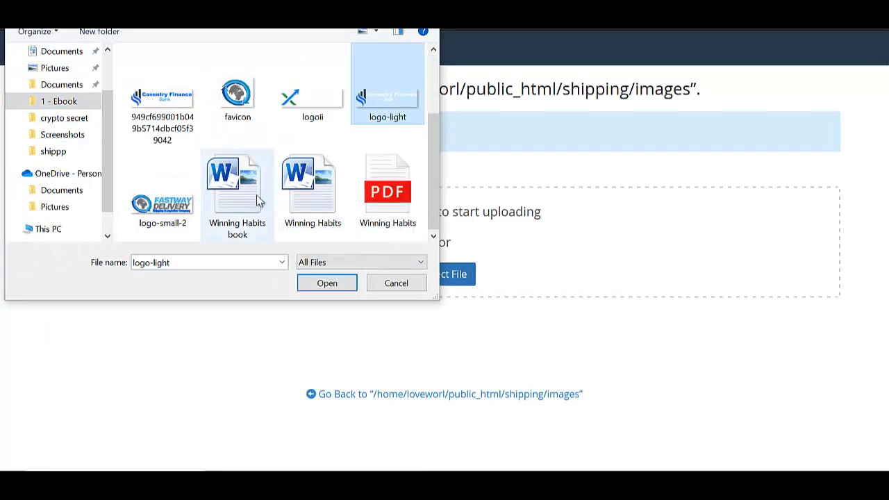
pyautogui.click(164, 198)
pyautogui.click(323, 285)
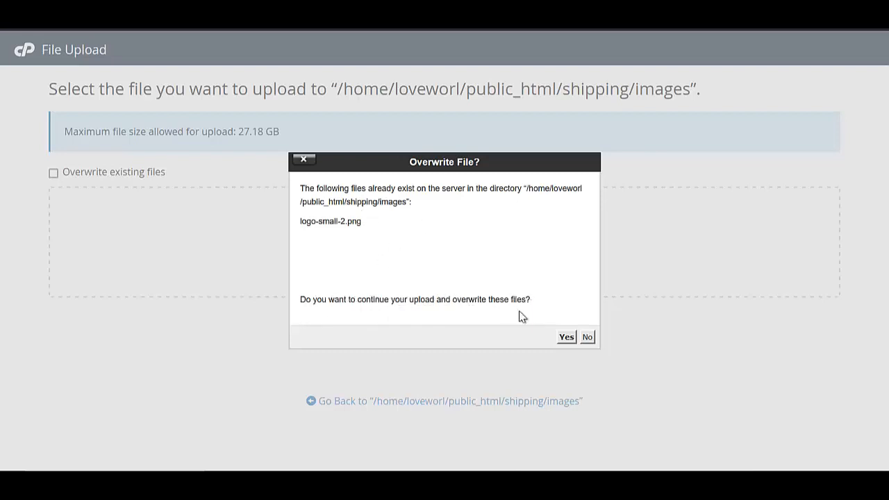
pyautogui.click(565, 338)
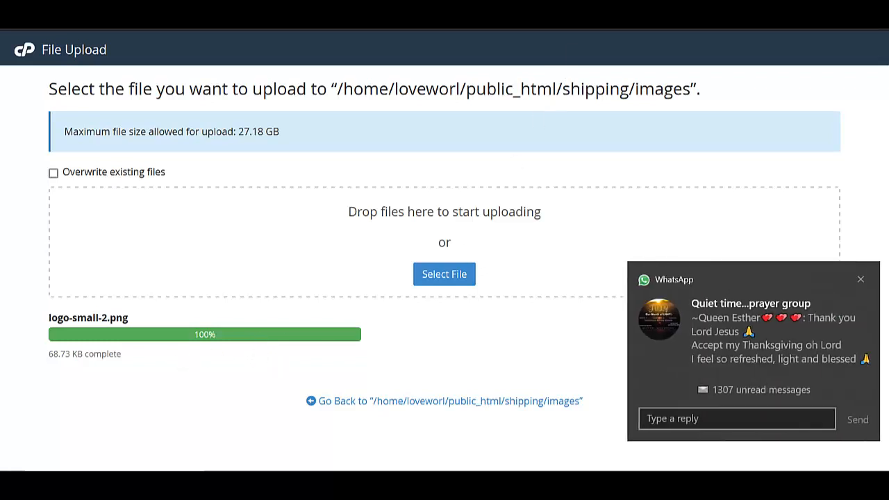
pyautogui.click(595, 9)
pyautogui.click(859, 280)
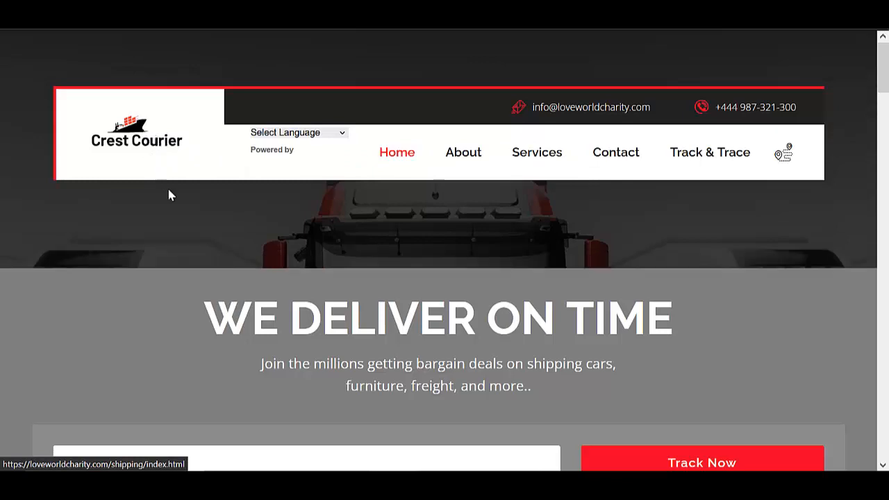
pyautogui.scroll(-5, 263, 258)
pyautogui.scroll(-4, 200, 197)
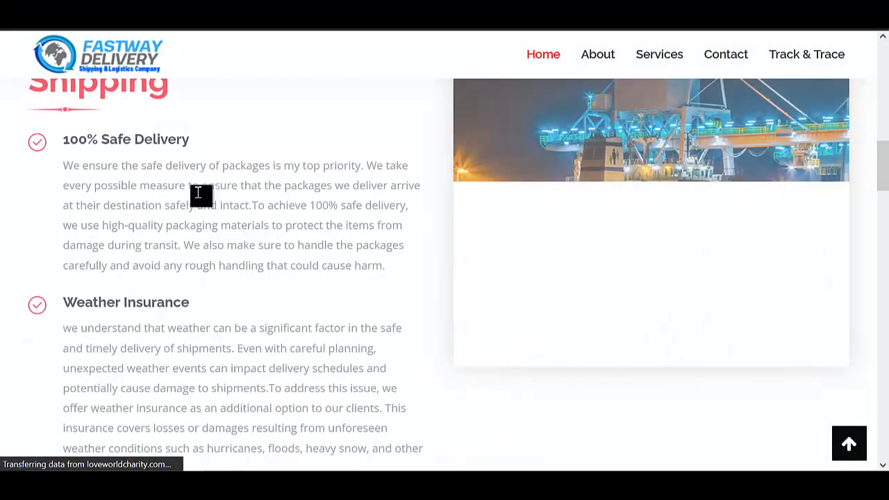
pyautogui.scroll(10, 197, 192)
pyautogui.scroll(-4, 147, 143)
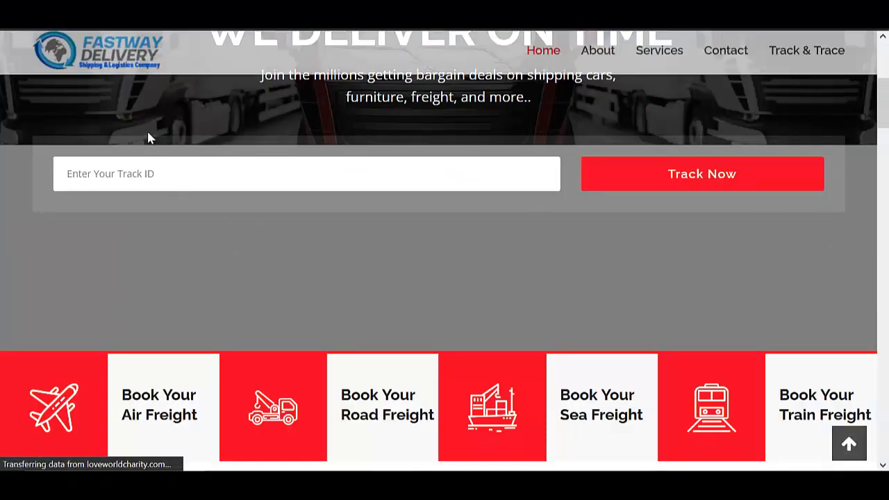
pyautogui.scroll(4, 145, 135)
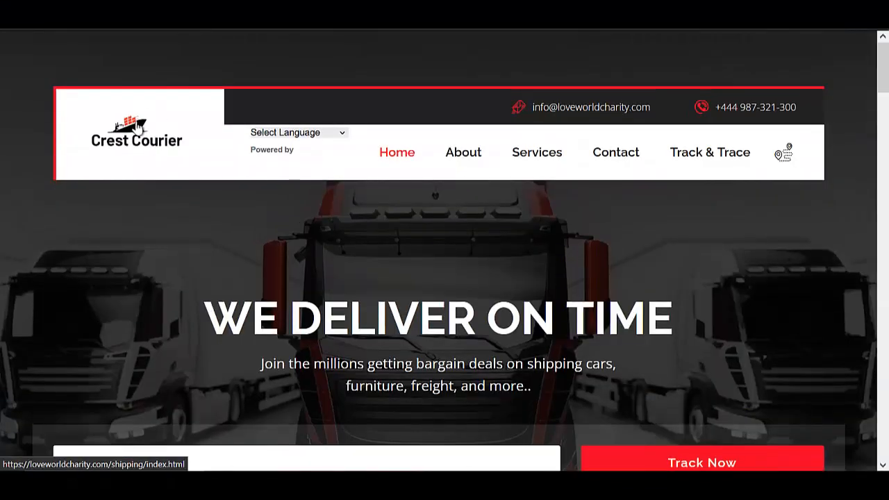
pyautogui.rightClick(138, 126)
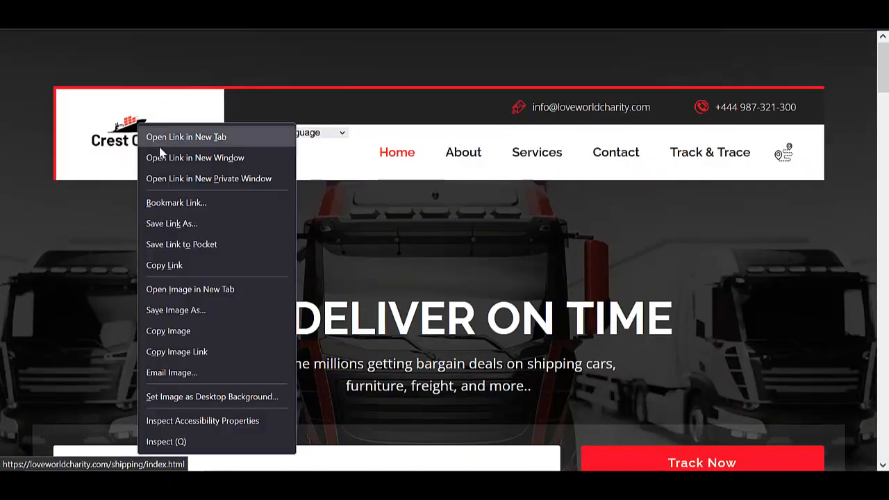
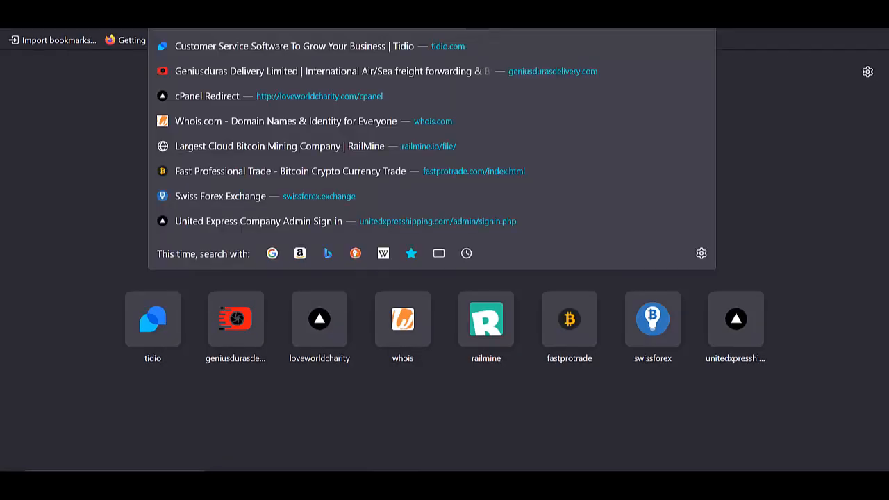
# Paste the logo-2.png image address into a new tab after checking the Crest Courier site's sticky header.
pyautogui.write('https://loveworldcharity.com/shipping/images/logo-2.png')
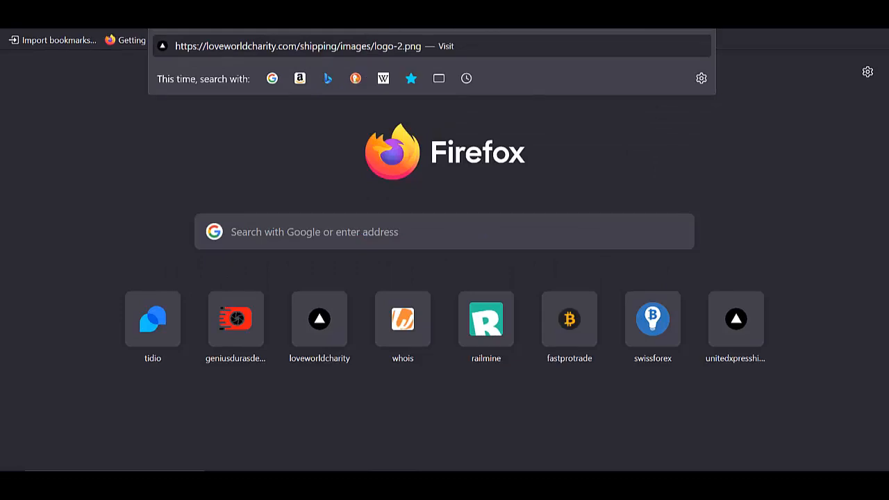
pyautogui.click(313, 7)
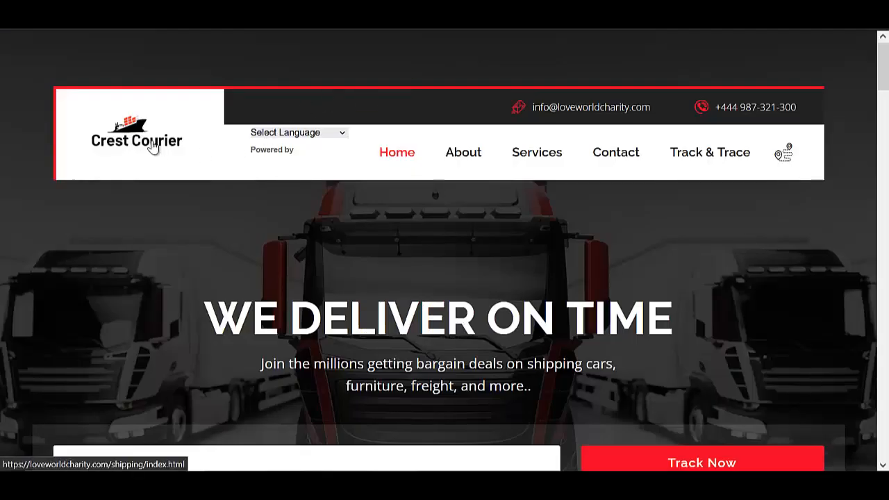
pyautogui.scroll(-2, 139, 139)
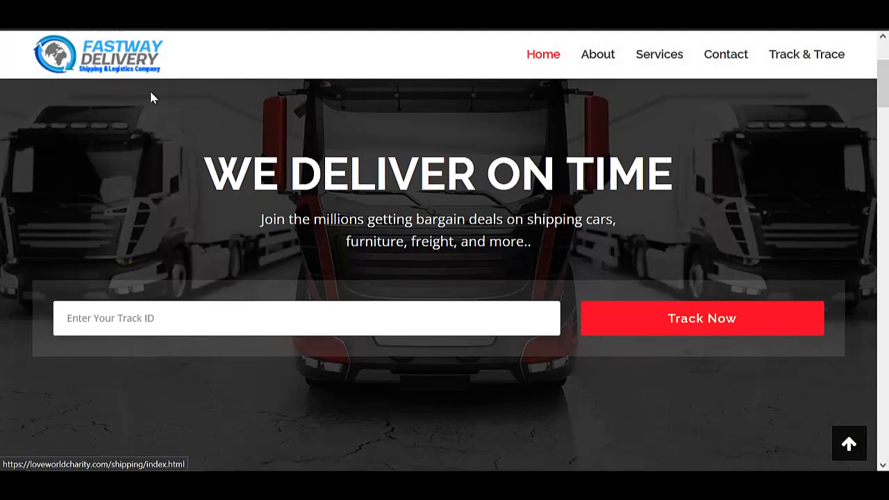
pyautogui.scroll(2, 152, 98)
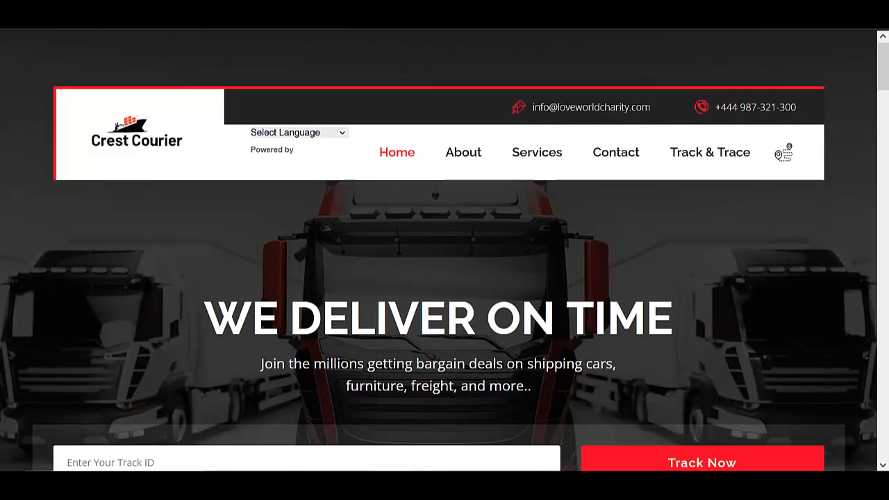
pyautogui.click(452, 6)
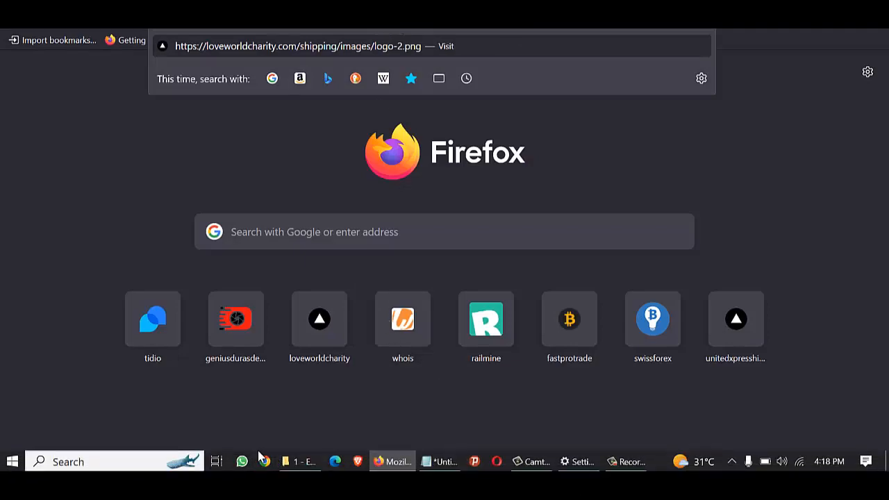
# Rename logo-small-2 in 1 - Ebook to logo-2, then minimize File Explorer.
pyautogui.click(292, 462)
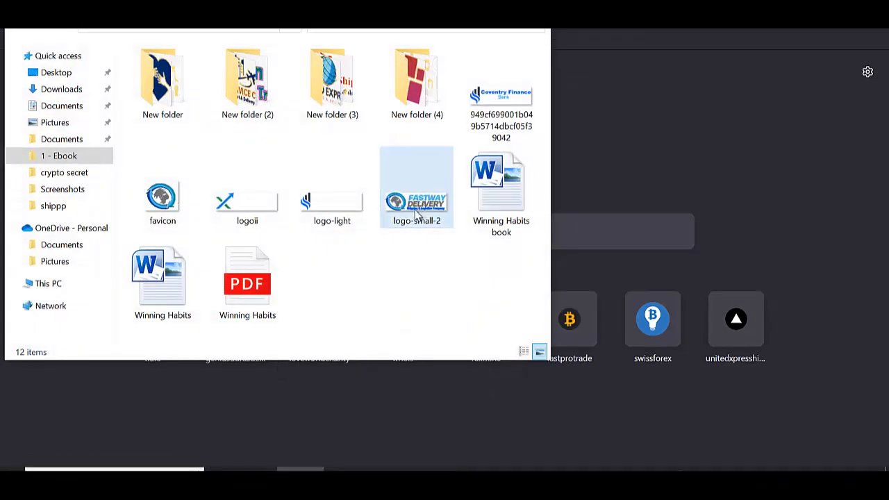
pyautogui.rightClick(415, 208)
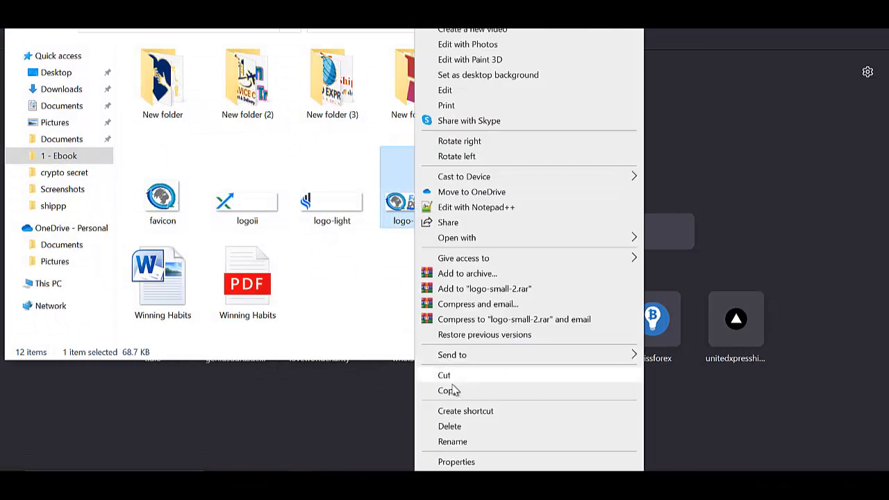
pyautogui.click(460, 440)
pyautogui.click(434, 221)
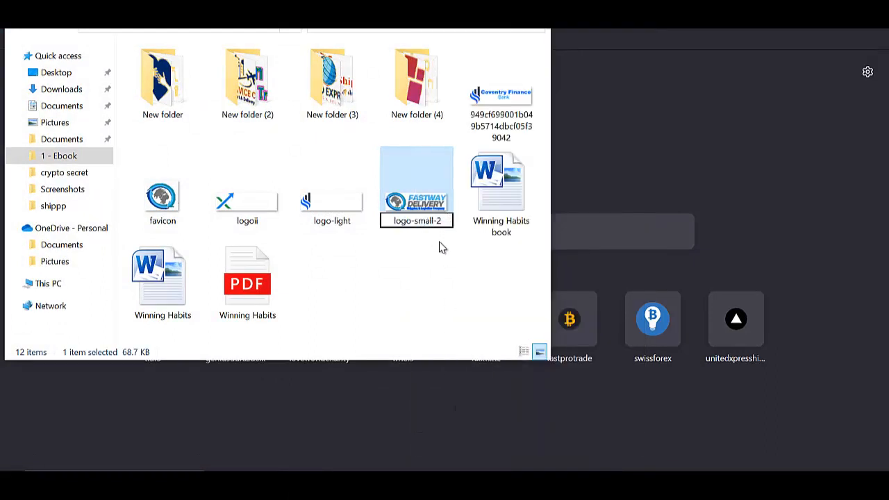
pyautogui.press('BackSpace')
pyautogui.press('BackSpace')
pyautogui.press('BackSpace')
pyautogui.press('BackSpace')
pyautogui.press('BackSpace')
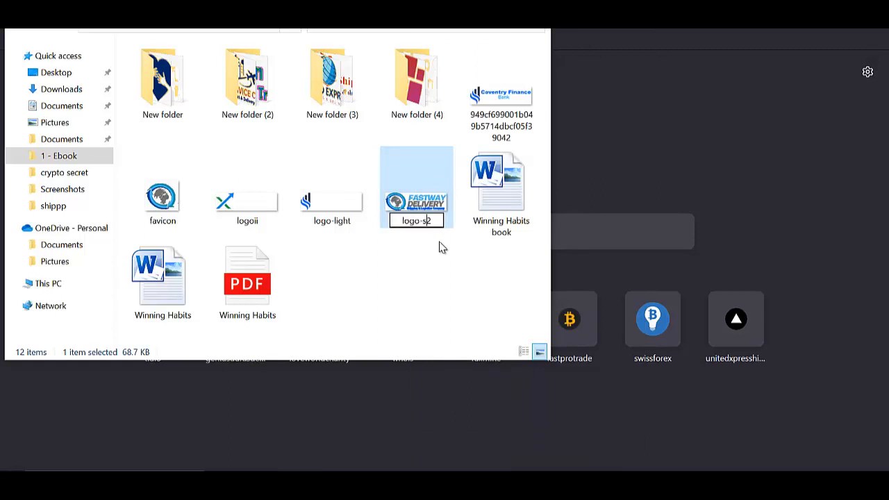
pyautogui.press('Return')
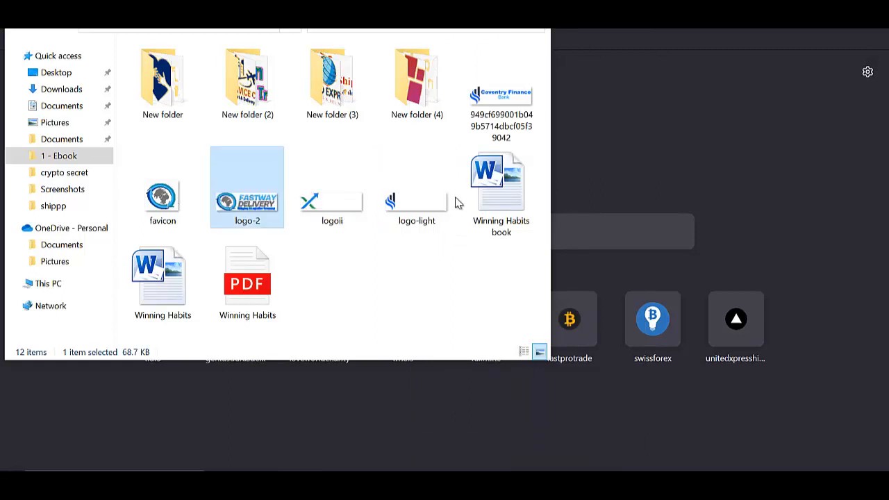
pyautogui.press('super+Down')
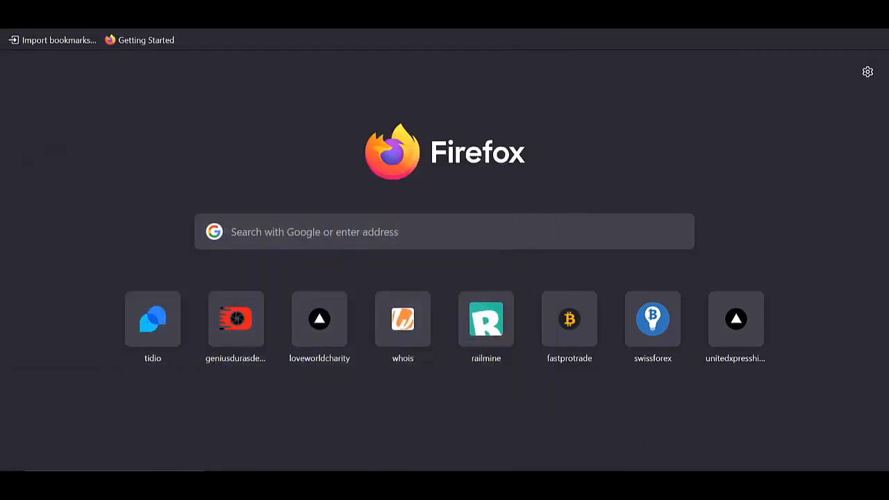
# Upload logo-2 to shipping/images, overwriting the existing logo-2.png.
pyautogui.hotkey('ctrl', 'v')
pyautogui.press('Return')
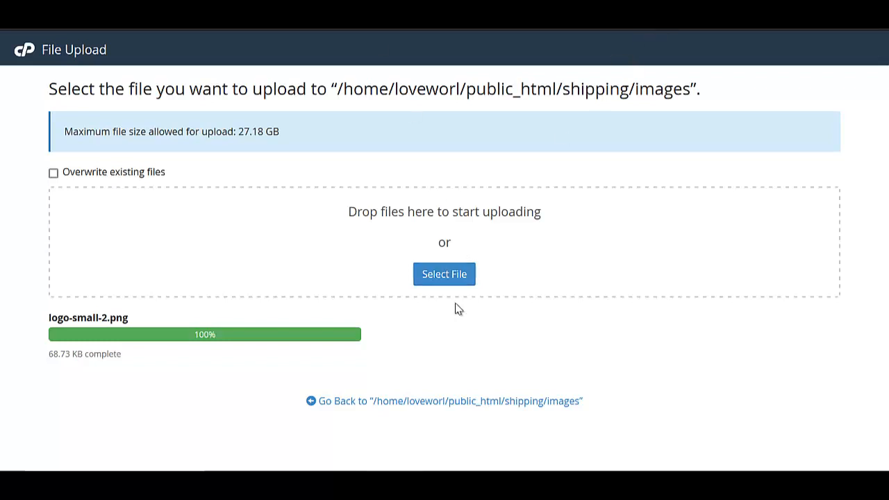
pyautogui.click(432, 271)
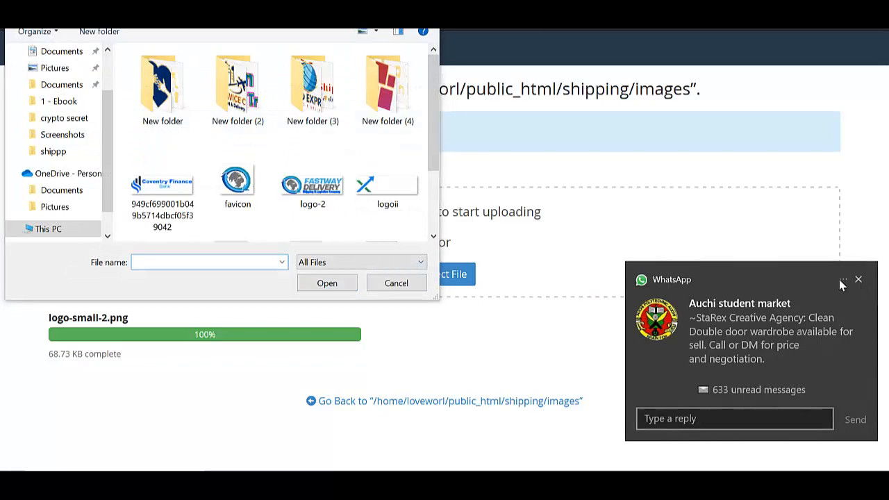
pyautogui.click(858, 279)
pyautogui.click(313, 194)
pyautogui.click(327, 283)
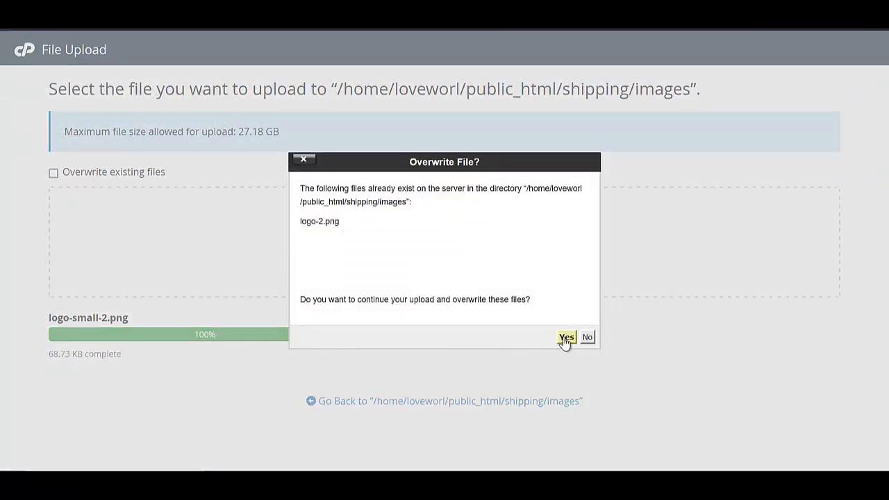
pyautogui.click(566, 338)
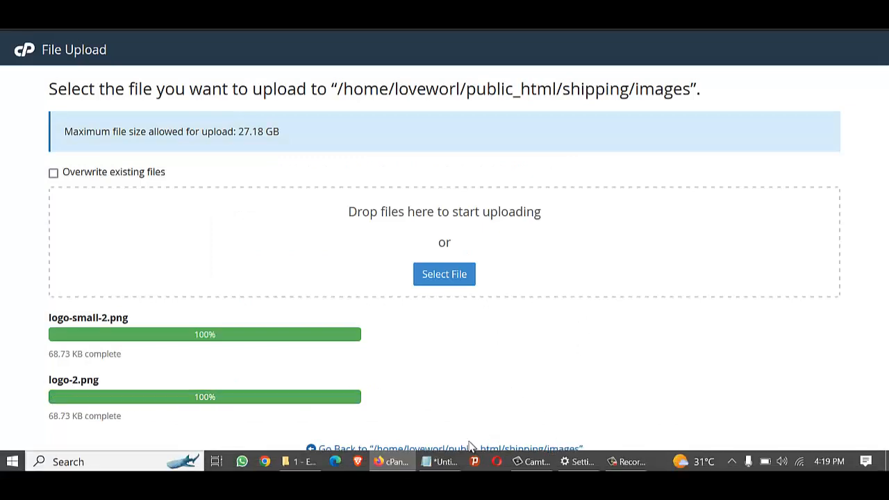
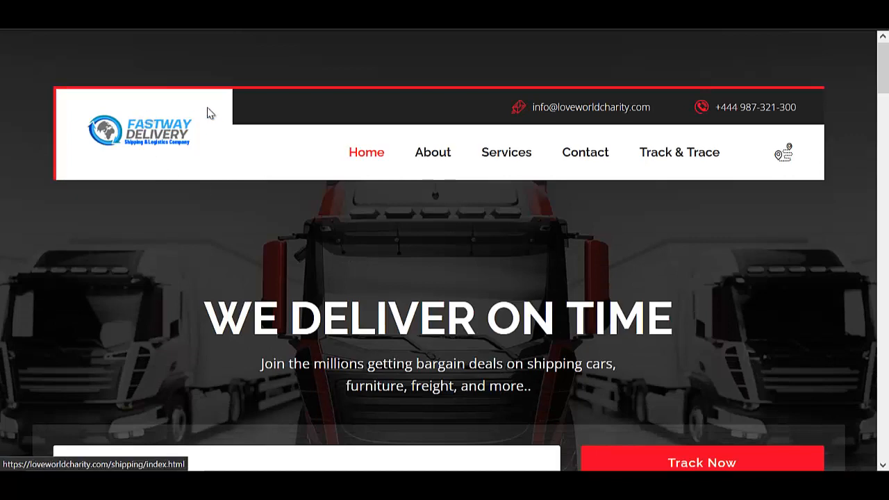
# Scroll through the Fastway Delivery homepage, dismissing the WhatsApp notification that covers it.
pyautogui.scroll(-1, 182, 123)
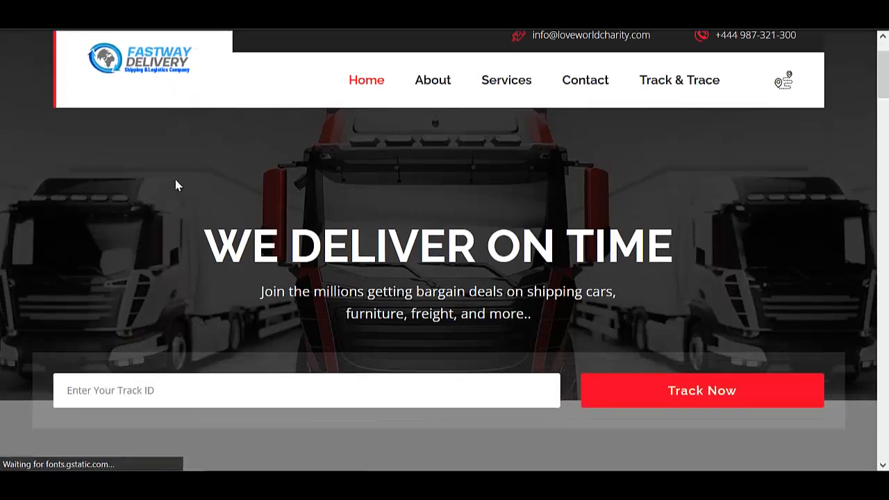
pyautogui.scroll(-3, 177, 183)
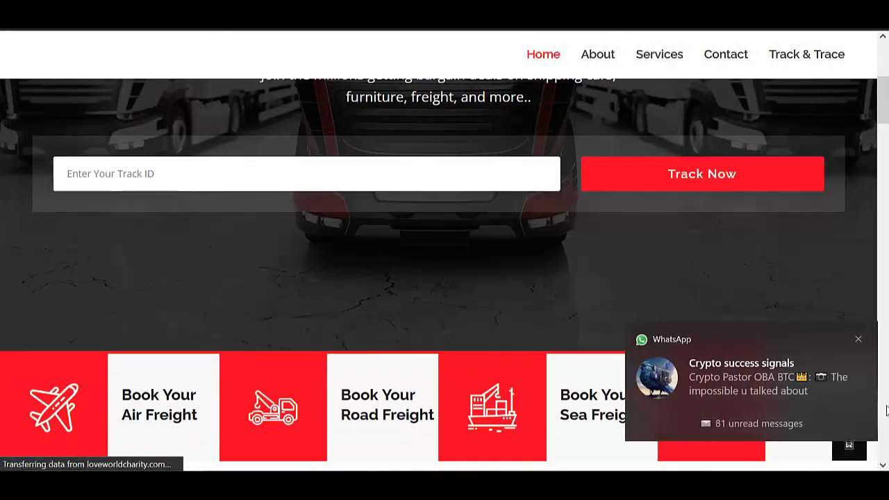
pyautogui.click(860, 339)
pyautogui.scroll(-7, 384, 302)
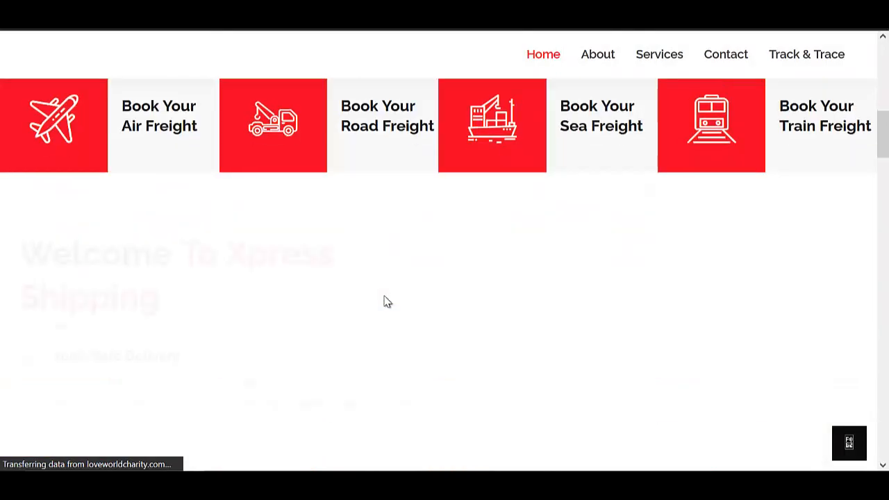
pyautogui.scroll(1, 201, 270)
pyautogui.scroll(-15, 218, 277)
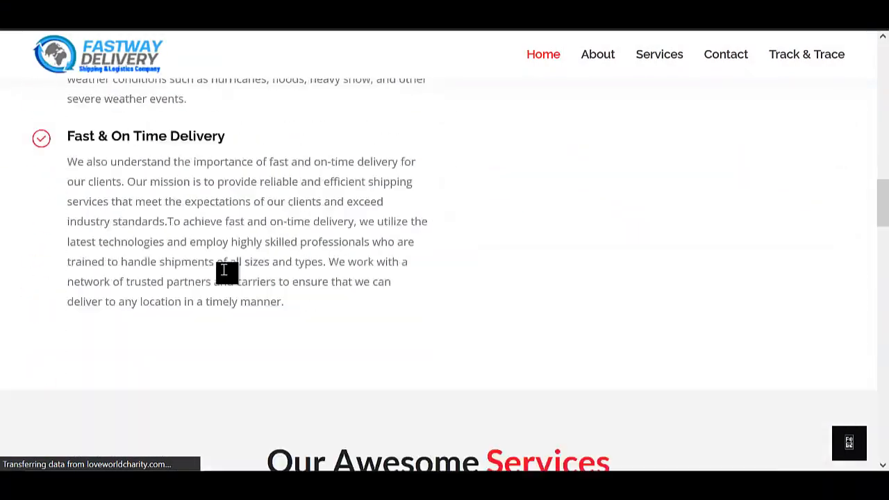
pyautogui.scroll(5, 212, 280)
pyautogui.scroll(15, 216, 281)
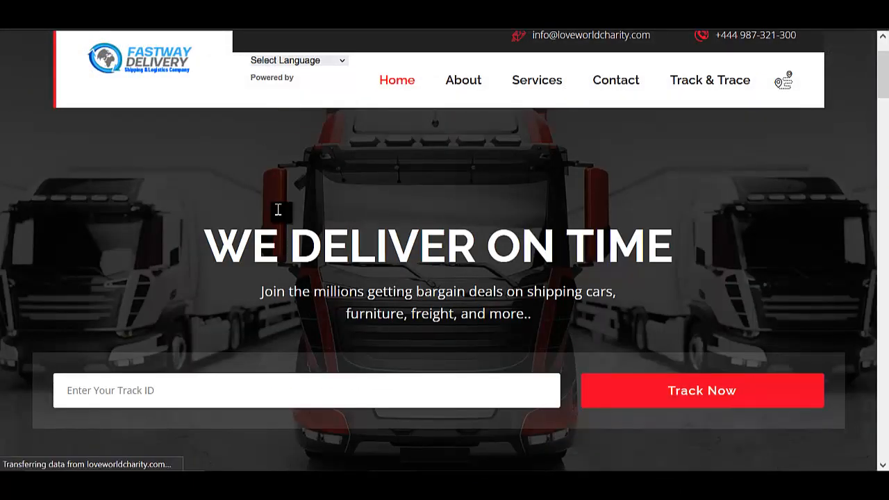
pyautogui.scroll(-1, 540, 184)
pyautogui.scroll(-5, 540, 183)
pyautogui.scroll(-4, 439, 293)
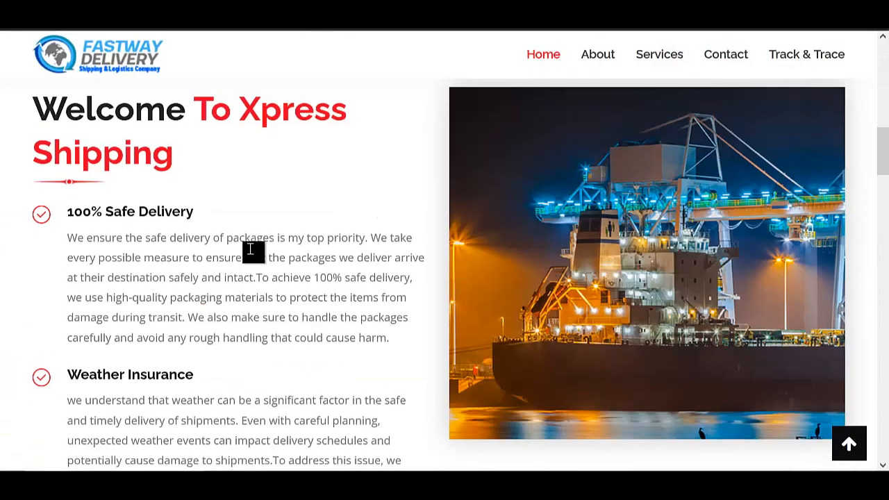
pyautogui.scroll(3, 252, 252)
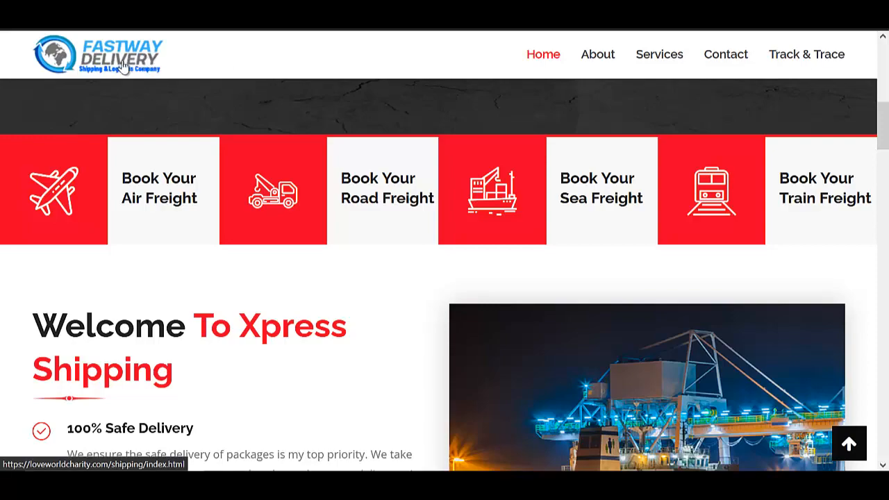
pyautogui.scroll(-6, 122, 63)
pyautogui.scroll(4, 245, 157)
pyautogui.scroll(-9, 244, 155)
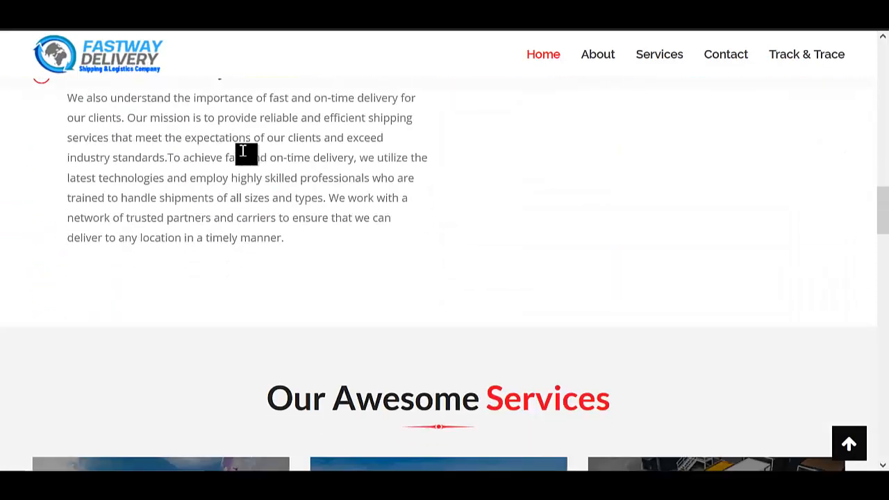
pyautogui.scroll(-15, 245, 152)
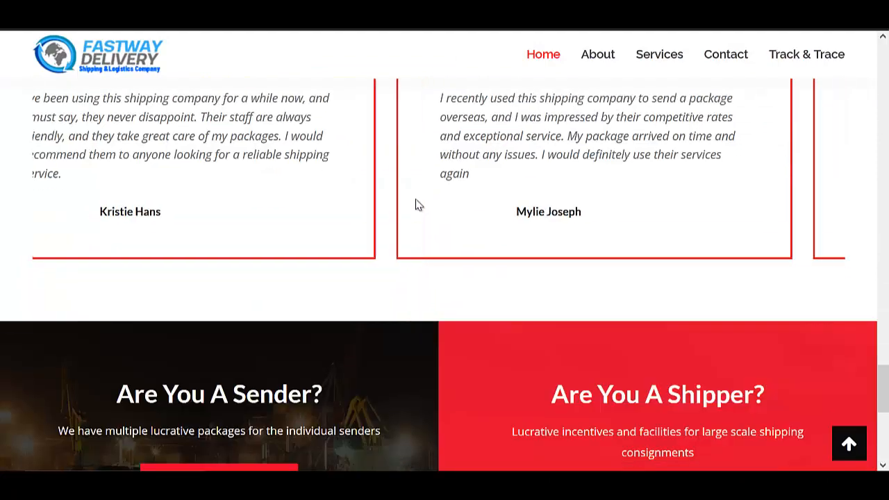
pyautogui.scroll(-6, 414, 204)
pyautogui.scroll(6, 484, 250)
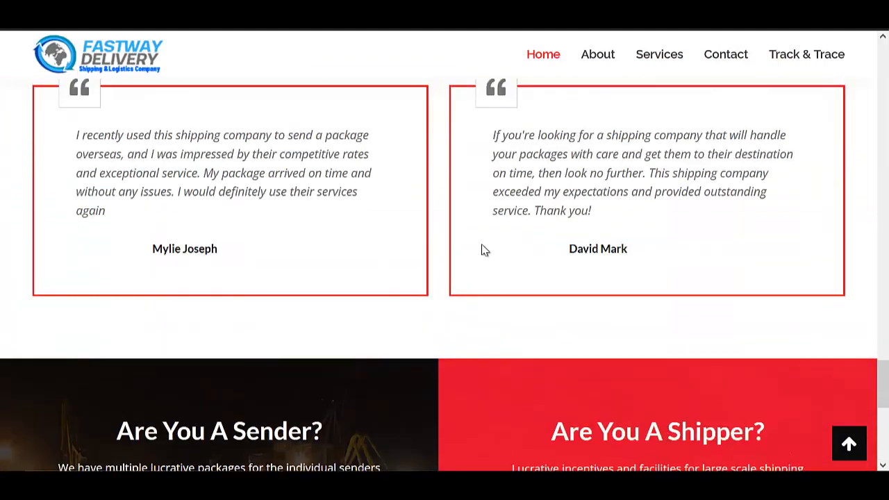
pyautogui.scroll(15, 484, 250)
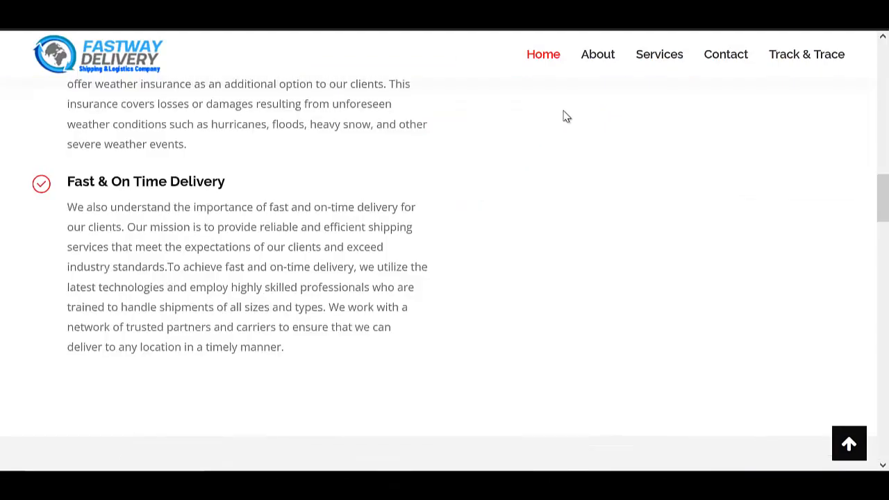
pyautogui.scroll(5, 562, 125)
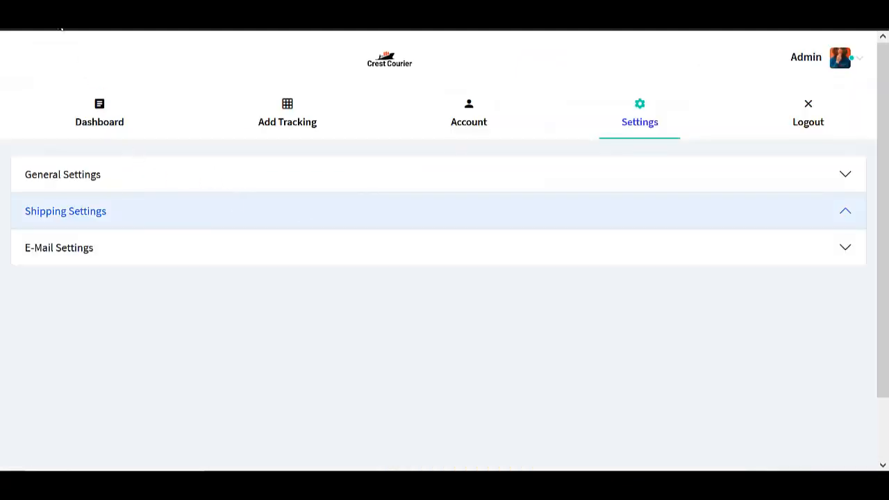
# Copy the logo's image link and paste it (…/shipping/images/logo-small-2.png) into a new tab.
pyautogui.rightClick(382, 57)
pyautogui.click(327, 76)
pyautogui.rightClick(370, 67)
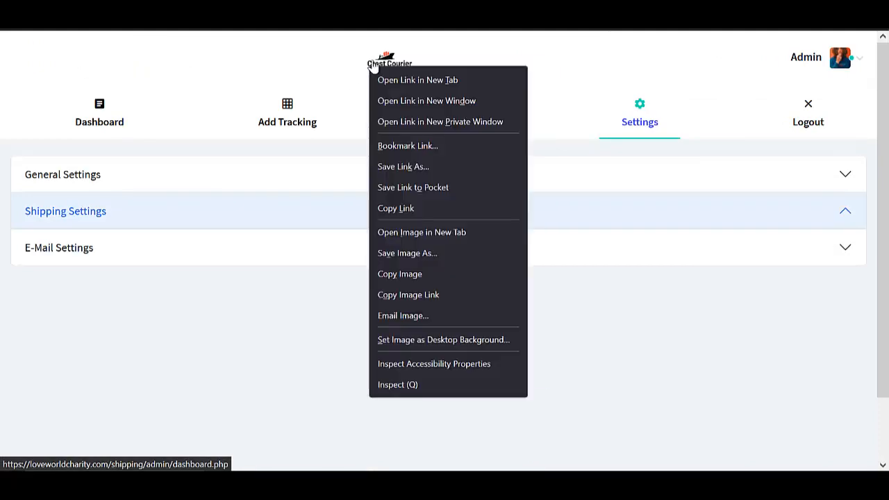
pyautogui.click(411, 300)
pyautogui.hotkey('ctrl', 't')
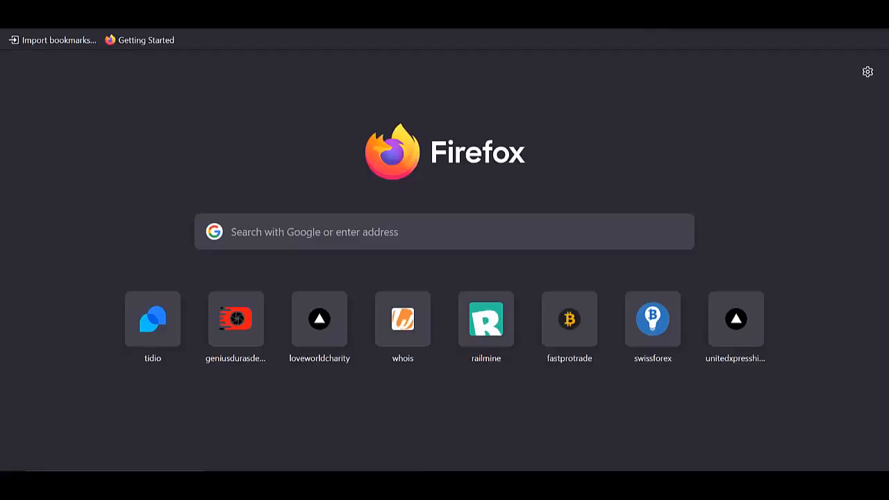
pyautogui.click(523, 28)
pyautogui.write('https://loveworldcharity.com/shipping/images/logo-small-2.png')
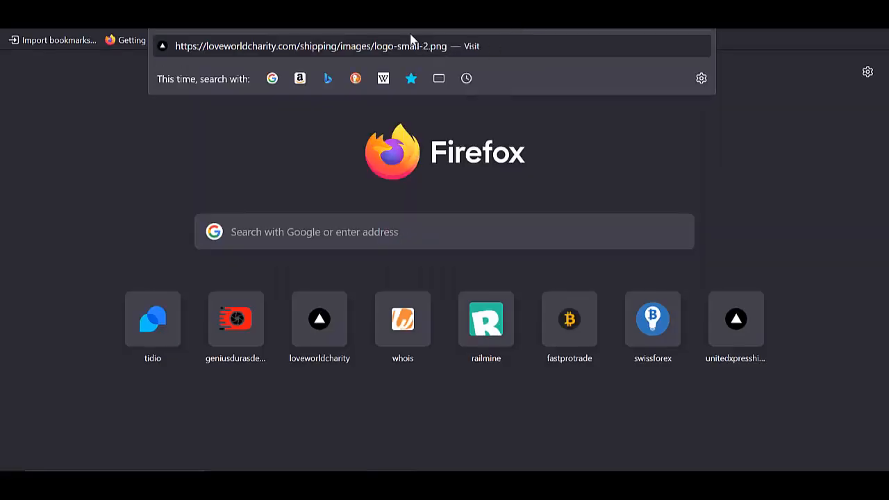
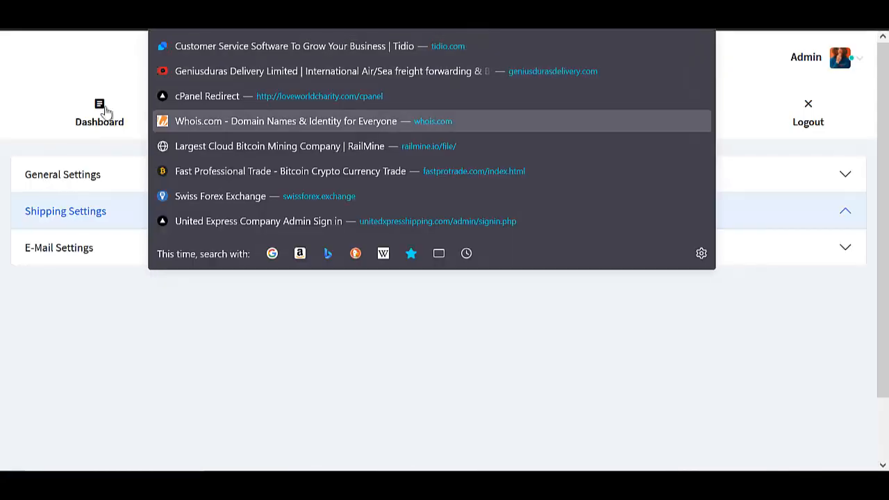
# Dismiss the address-bar suggestions and show the Add Tracking form with its auto-generated tracking number.
pyautogui.click(90, 81)
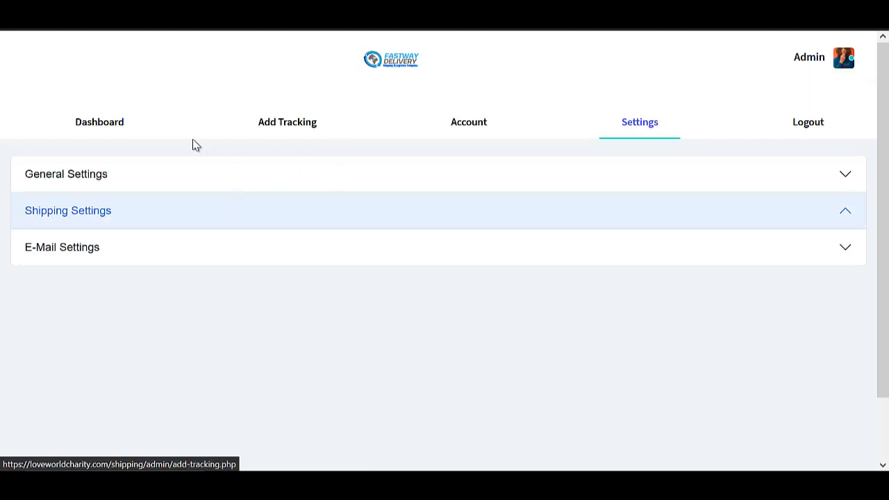
pyautogui.click(296, 124)
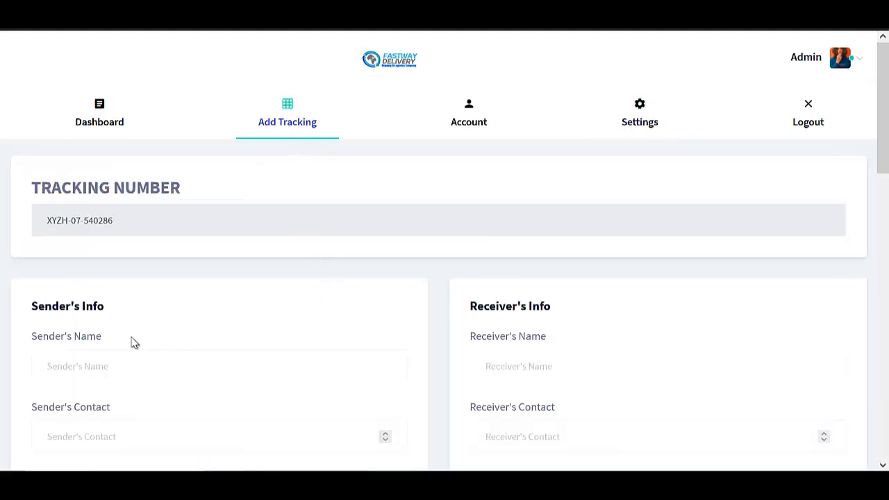
pyautogui.scroll(-2, 129, 250)
pyautogui.scroll(2, 104, 206)
pyautogui.moveTo(56, 222); pyautogui.dragTo(127, 230)
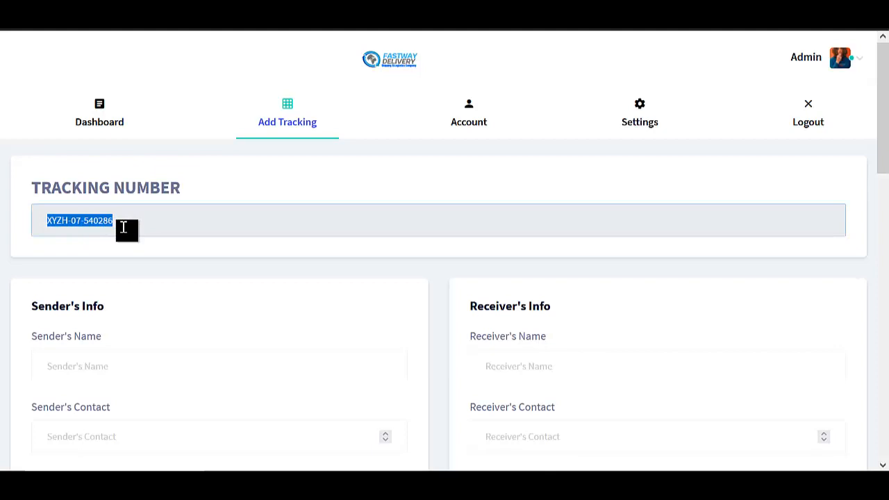
pyautogui.click(104, 267)
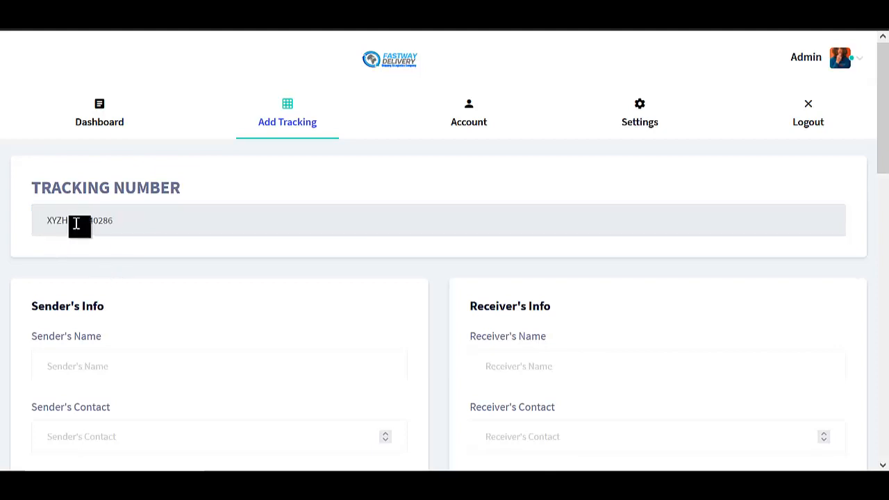
pyautogui.scroll(-2, 44, 246)
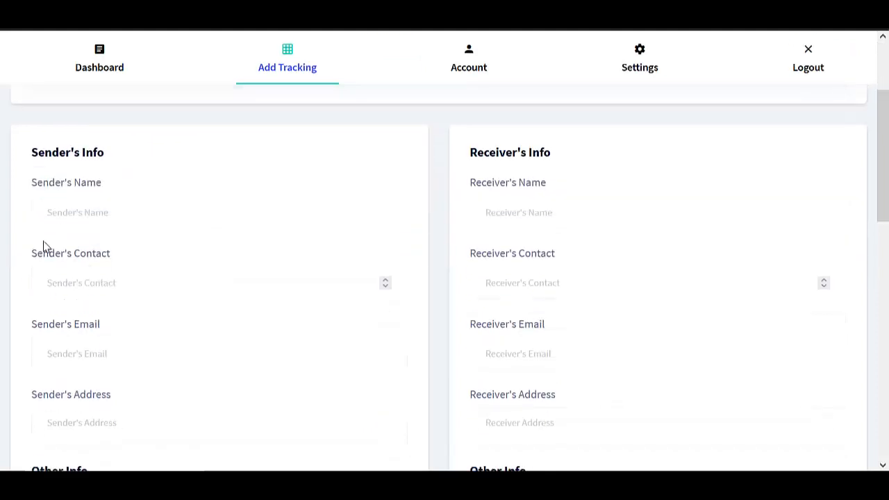
pyautogui.click(83, 213)
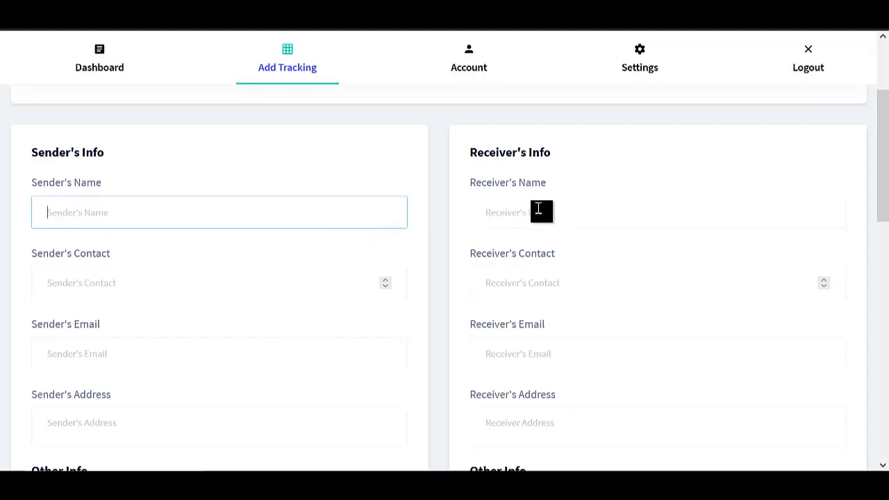
pyautogui.scroll(-6, 528, 262)
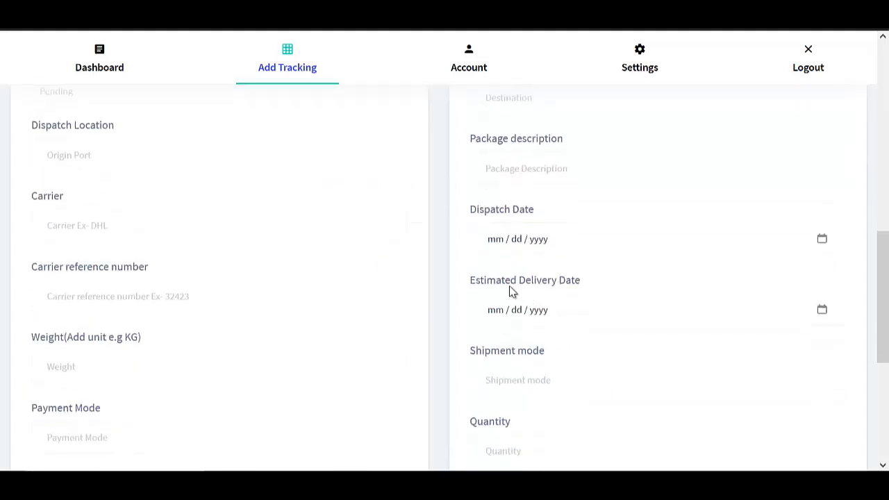
pyautogui.scroll(-4, 158, 337)
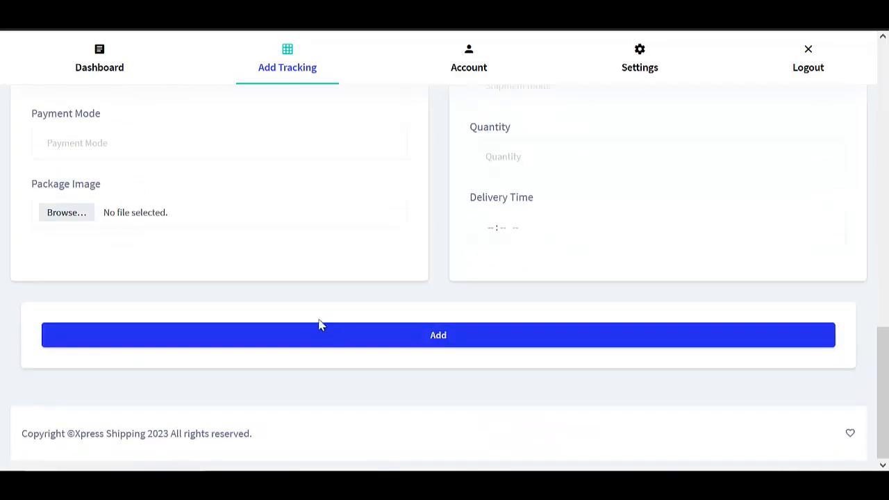
pyautogui.scroll(13, 330, 322)
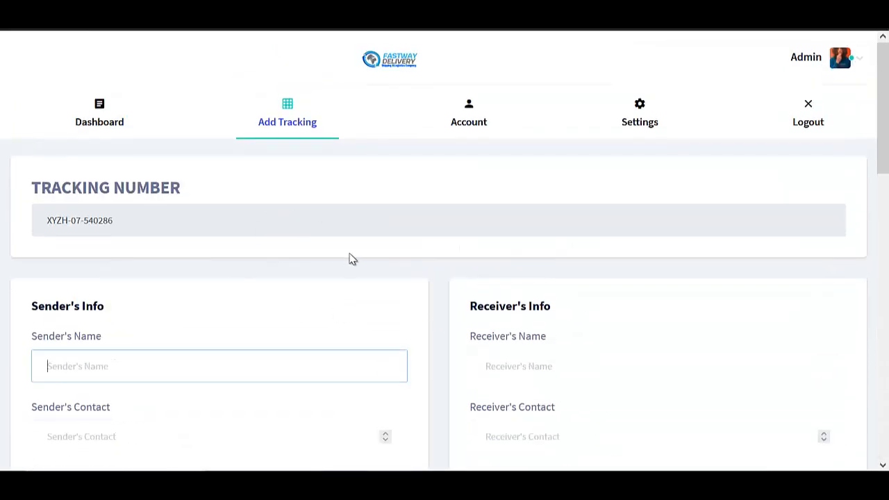
pyautogui.scroll(-10, 352, 259)
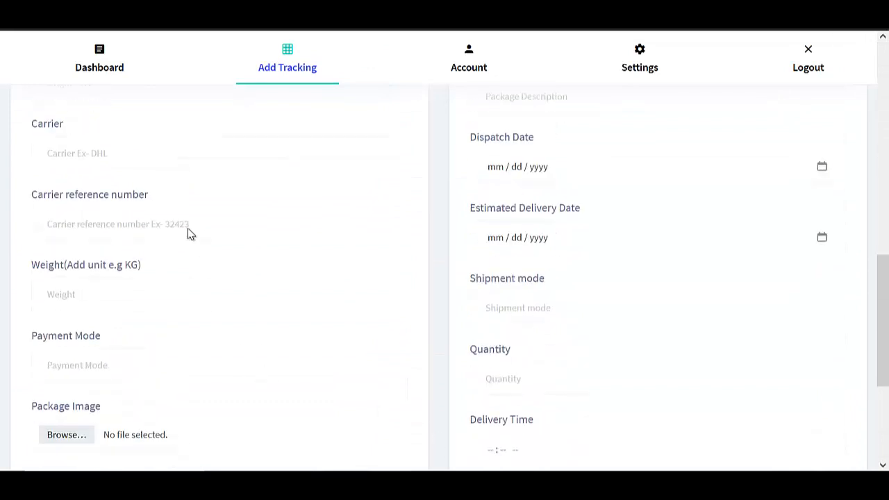
pyautogui.scroll(10, 193, 226)
pyautogui.moveTo(118, 223); pyautogui.dragTo(40, 218)
pyautogui.click(103, 223)
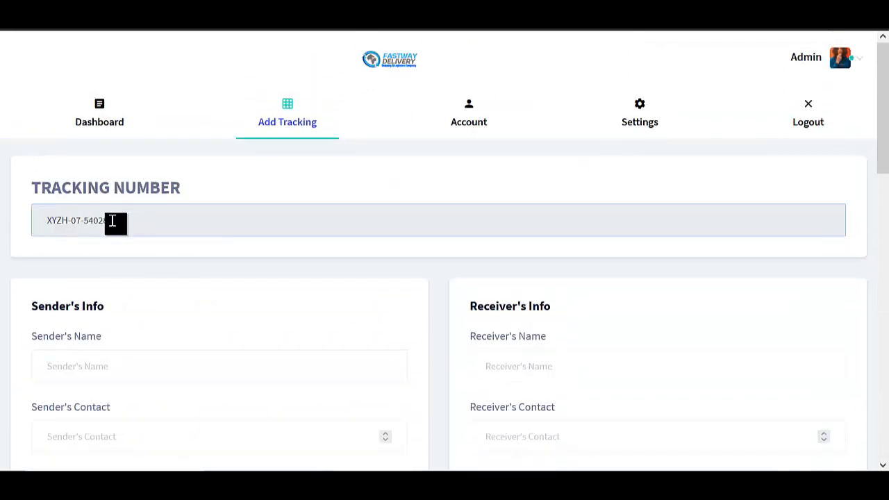
# Select the whole generated tracking number and scroll through the empty sender and receiver fields.
pyautogui.moveTo(111, 221); pyautogui.dragTo(39, 220)
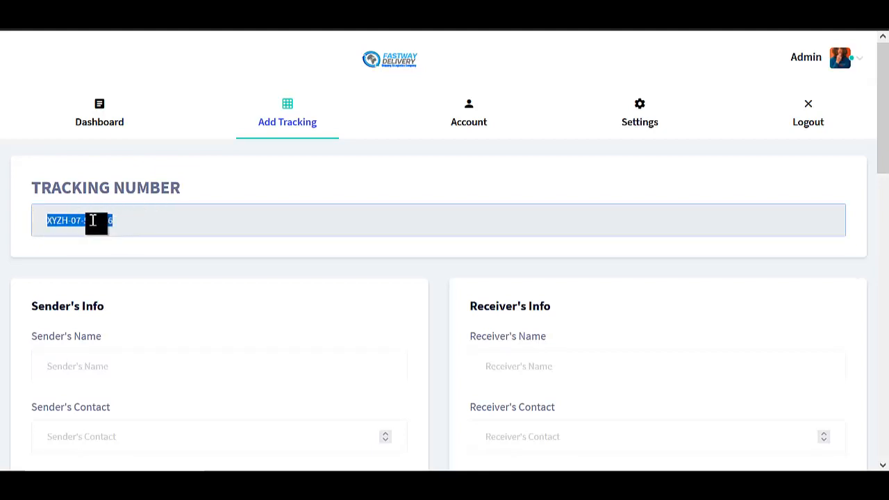
pyautogui.scroll(-3, 132, 209)
pyautogui.scroll(3, 118, 174)
pyautogui.scroll(-3, 180, 278)
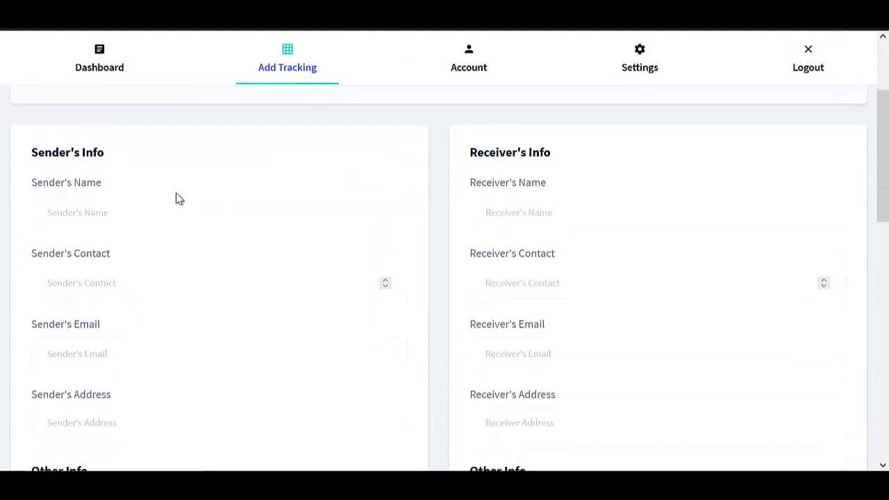
pyautogui.scroll(3, 113, 164)
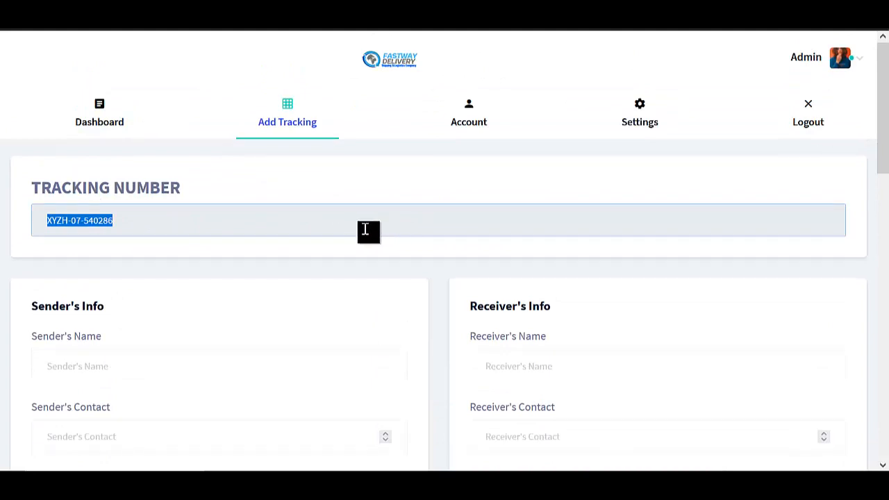
pyautogui.scroll(-1, 288, 244)
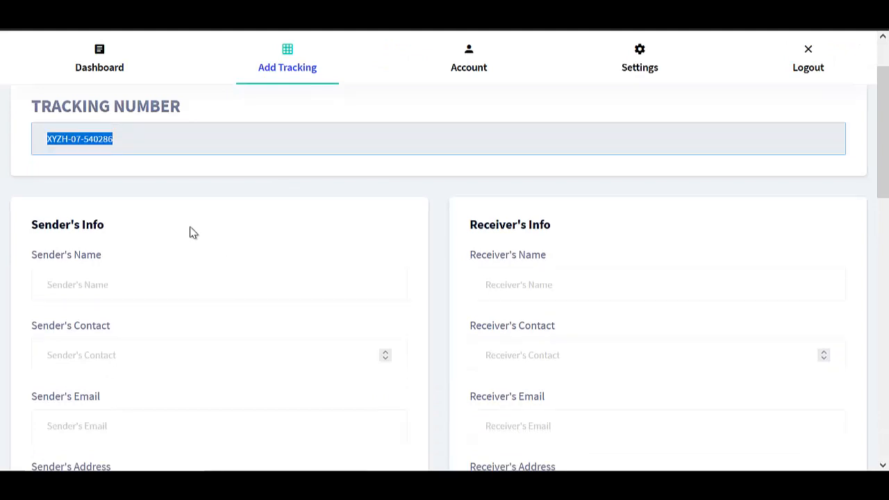
pyautogui.scroll(-2, 345, 183)
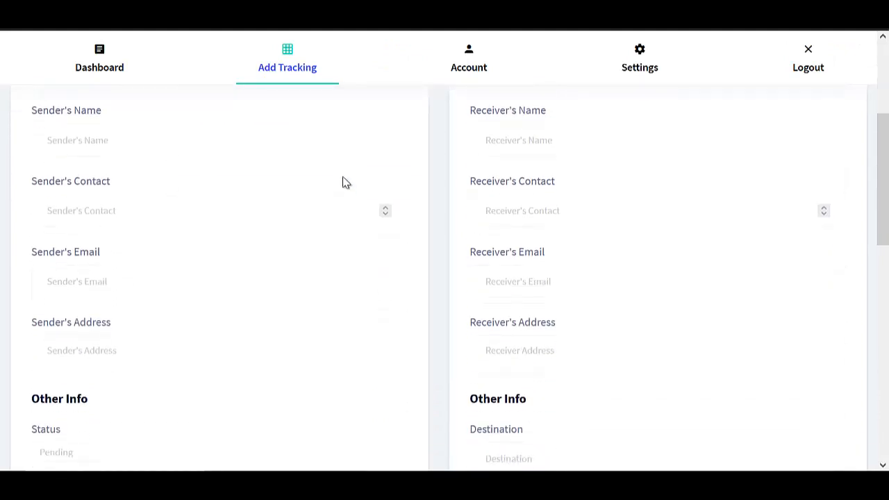
pyautogui.scroll(2, 165, 199)
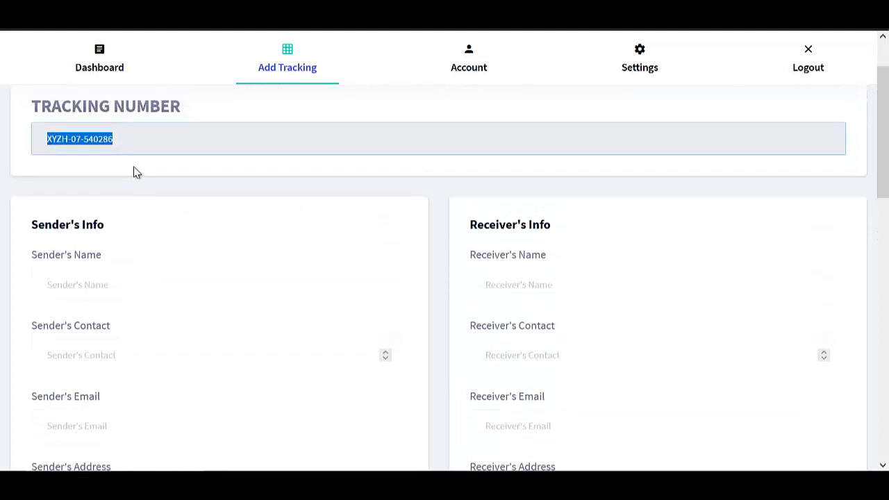
pyautogui.scroll(1, 137, 172)
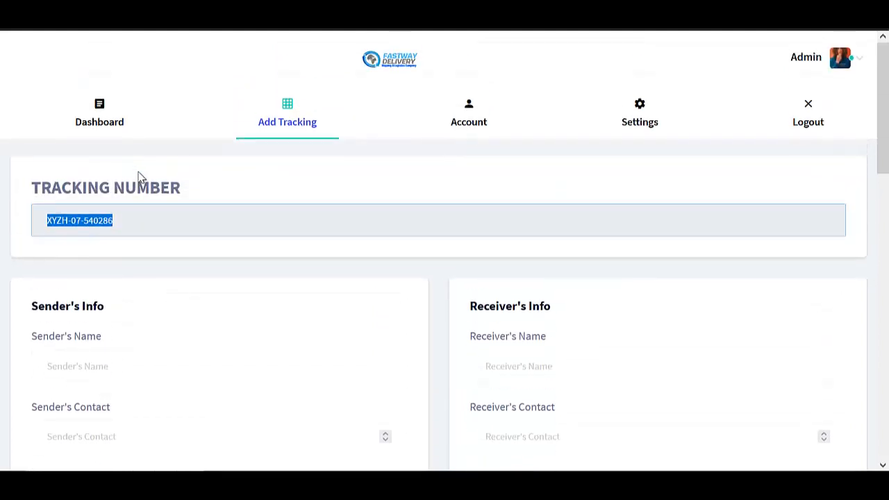
pyautogui.scroll(-4, 272, 149)
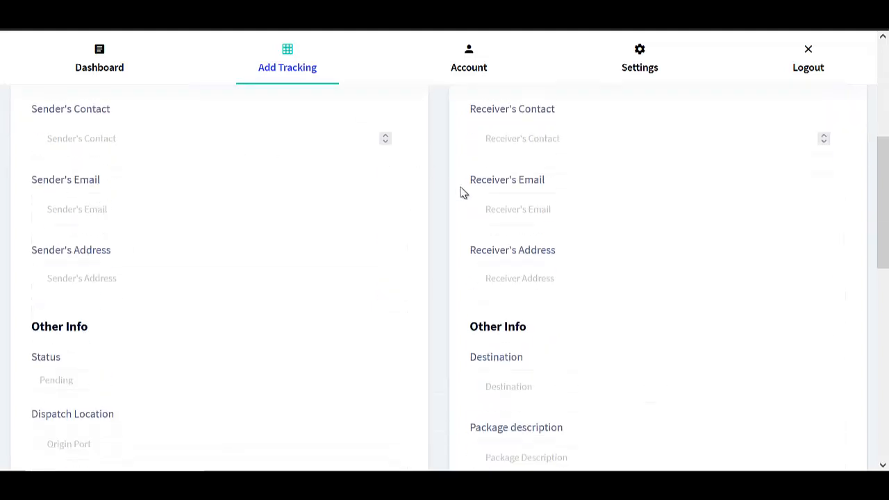
pyautogui.scroll(-7, 463, 193)
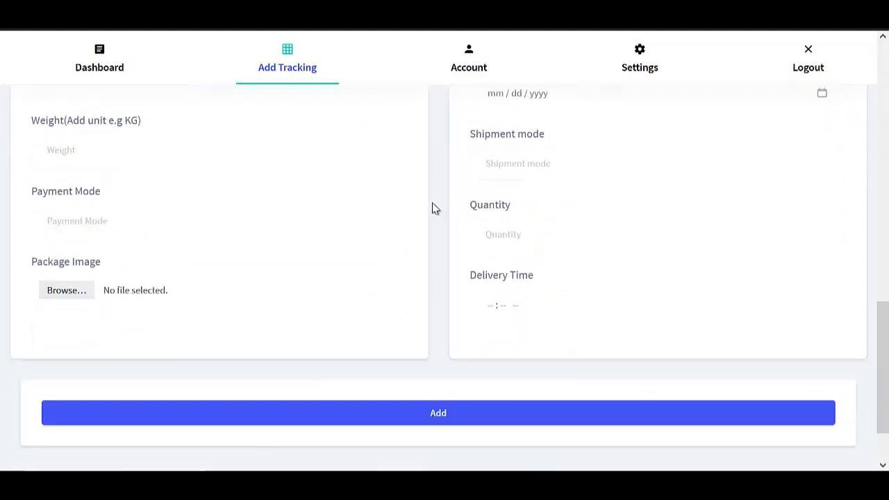
pyautogui.scroll(6, 545, 198)
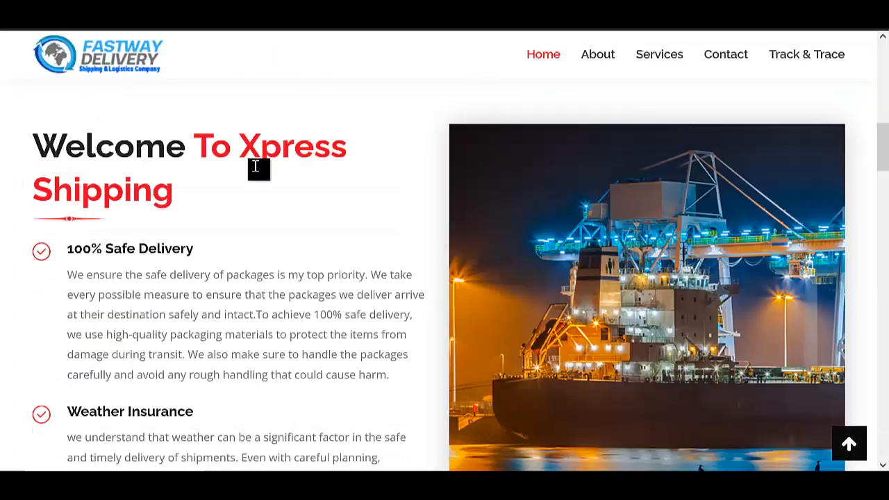
pyautogui.scroll(8, 234, 199)
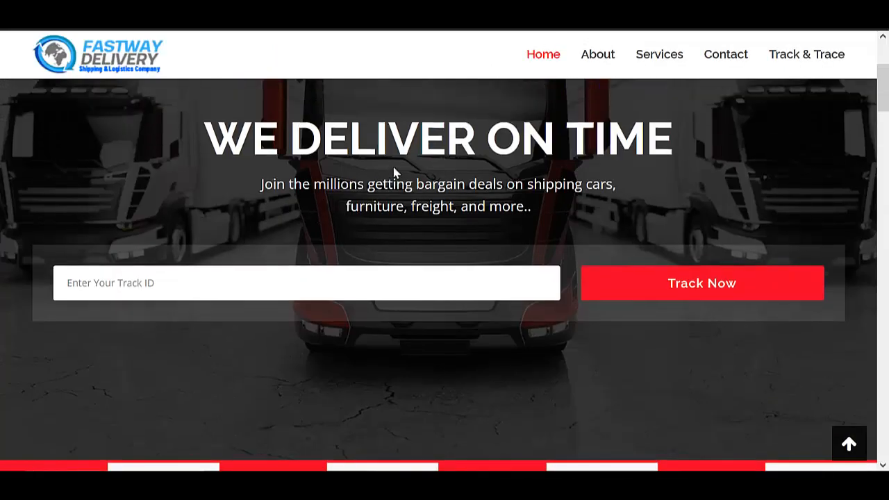
pyautogui.scroll(3, 740, 103)
pyautogui.scroll(-6, 704, 152)
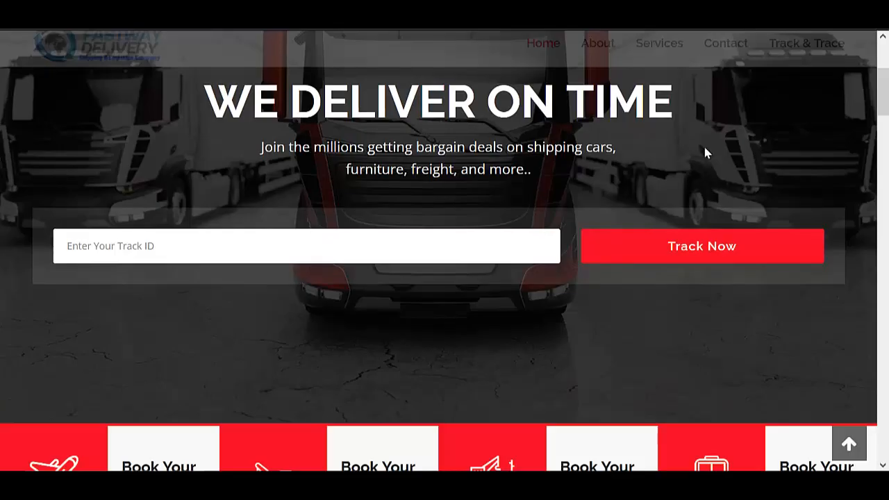
pyautogui.scroll(-2, 444, 188)
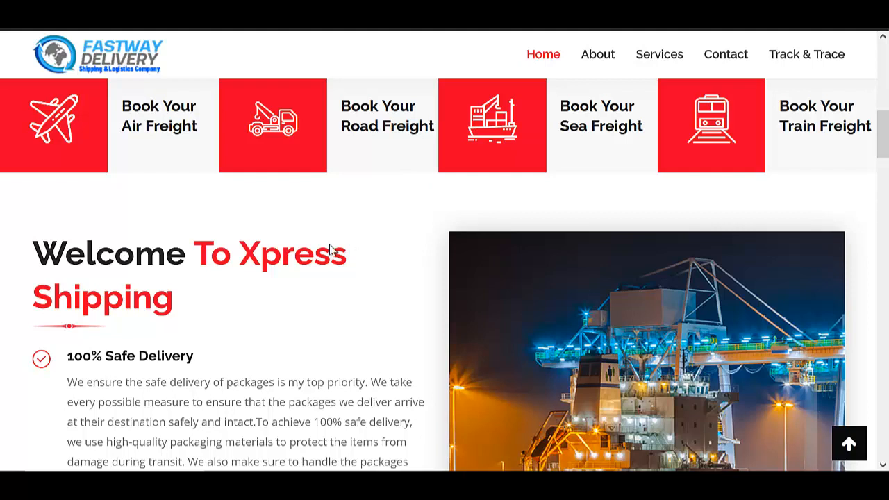
pyautogui.scroll(-3, 264, 274)
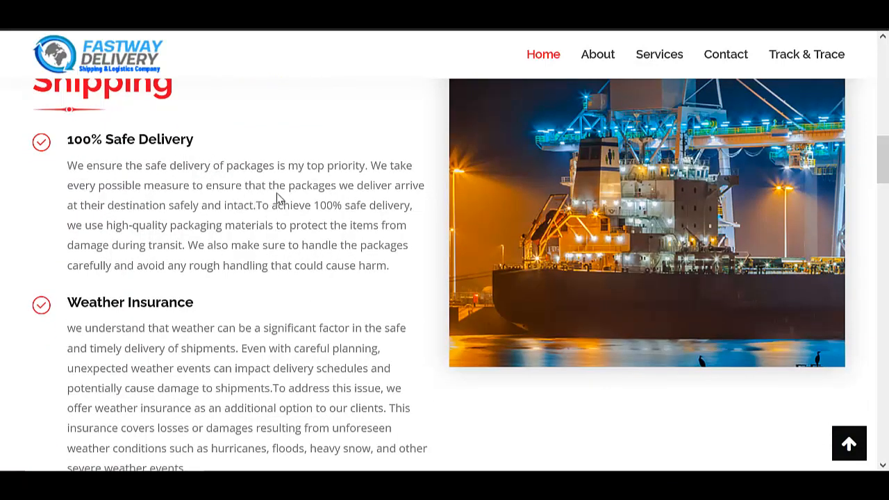
pyautogui.scroll(-2, 281, 198)
pyautogui.scroll(-3, 351, 228)
pyautogui.scroll(7, 322, 228)
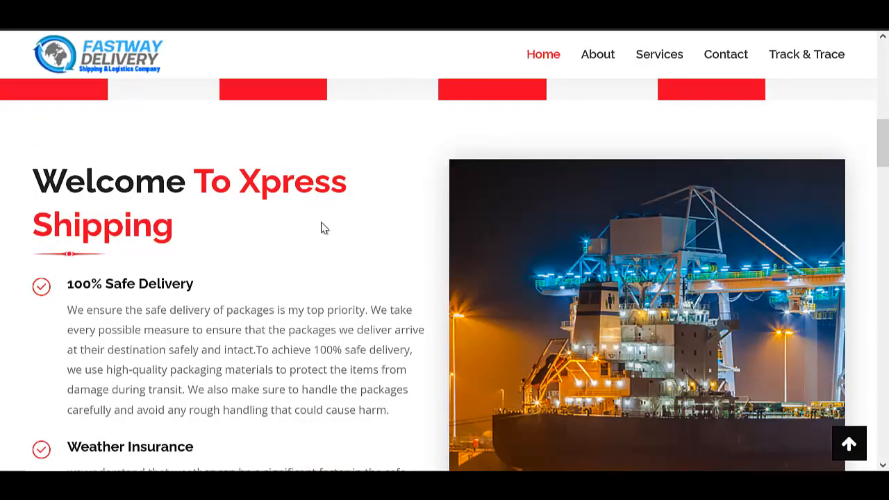
pyautogui.scroll(-2, 325, 227)
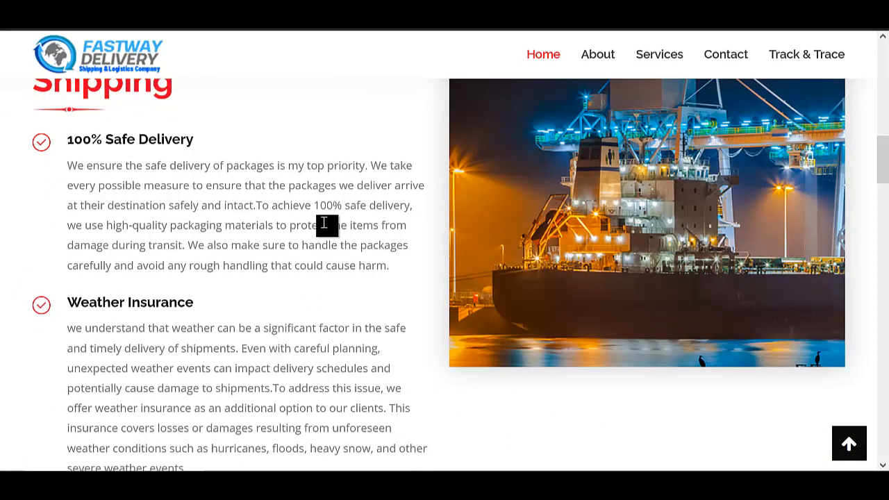
pyautogui.scroll(-8, 282, 210)
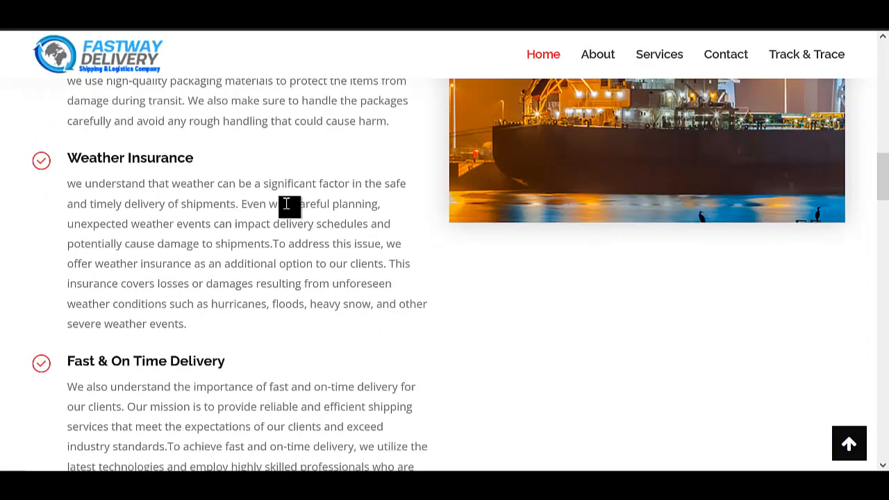